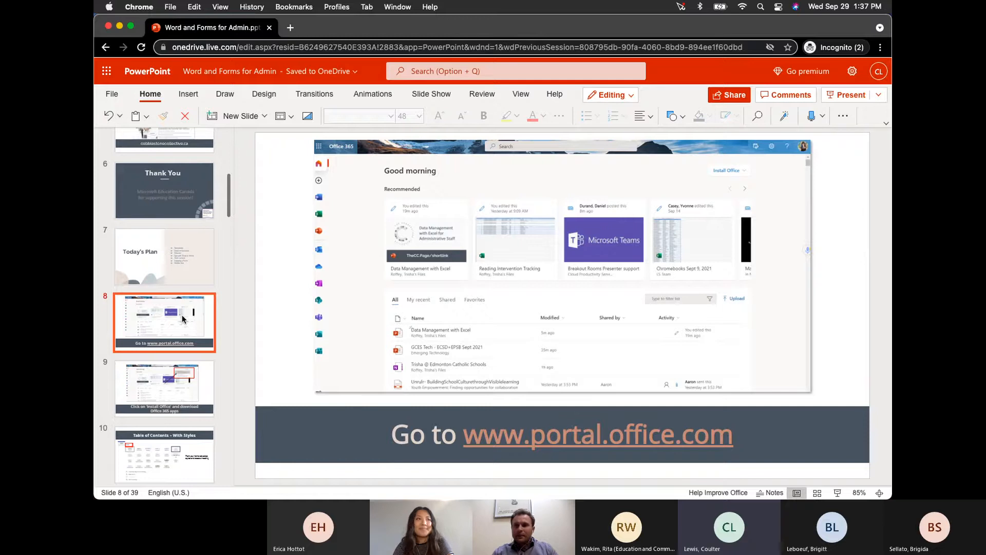
- Show slide 9, about installing Office and downloading the Office 365 apps
left_click(174, 390)
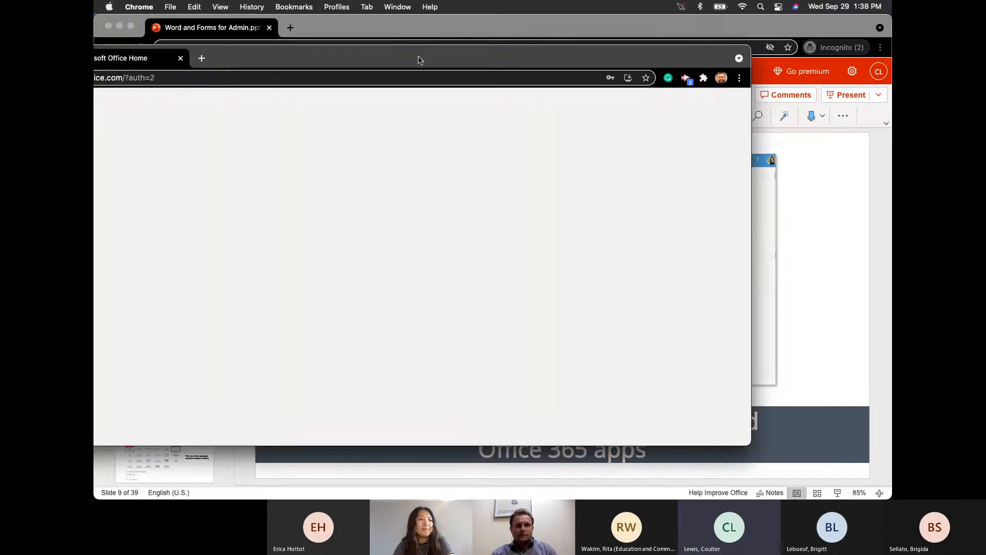
- Bring the Office home page window over the presentation, enlarge it, and show the Install Office options
left_click_drag(421, 60, 534, 44)
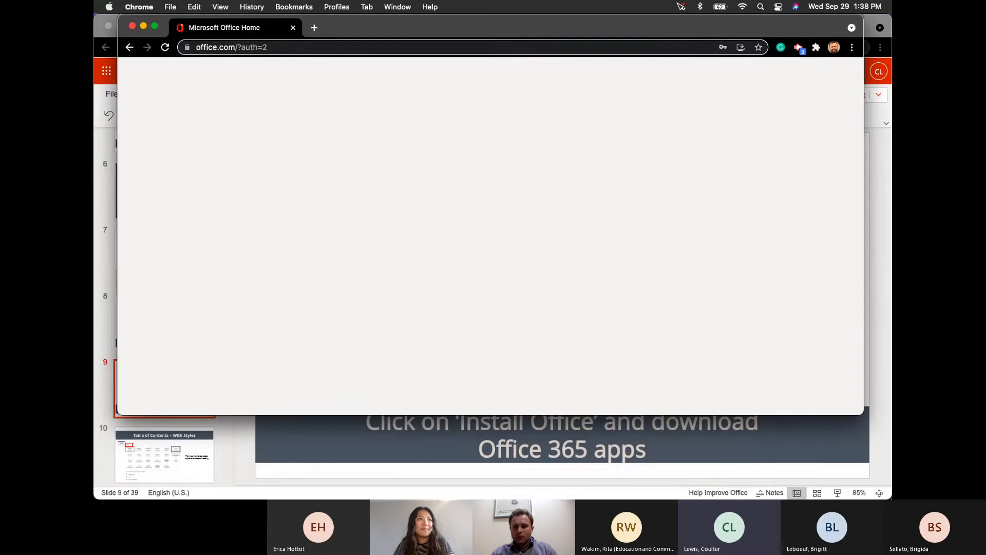
left_click_drag(864, 415, 891, 497)
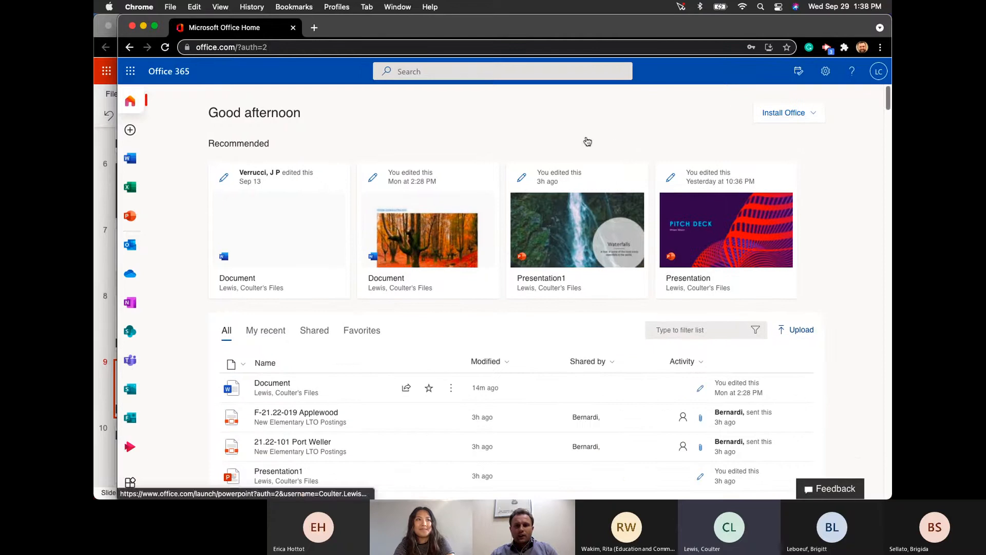
left_click(800, 117)
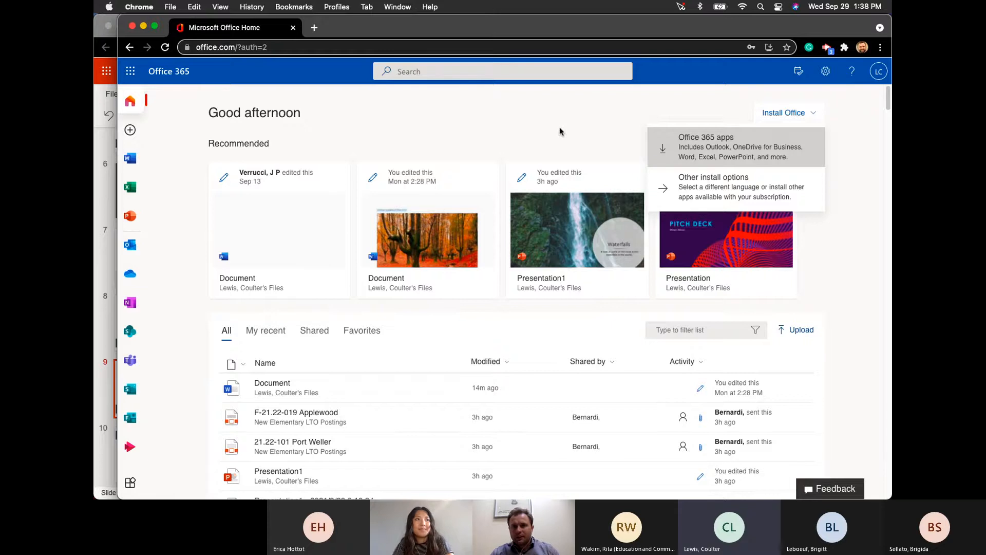
- Select the page's full web address and widen the browser window to the left
left_click(286, 47)
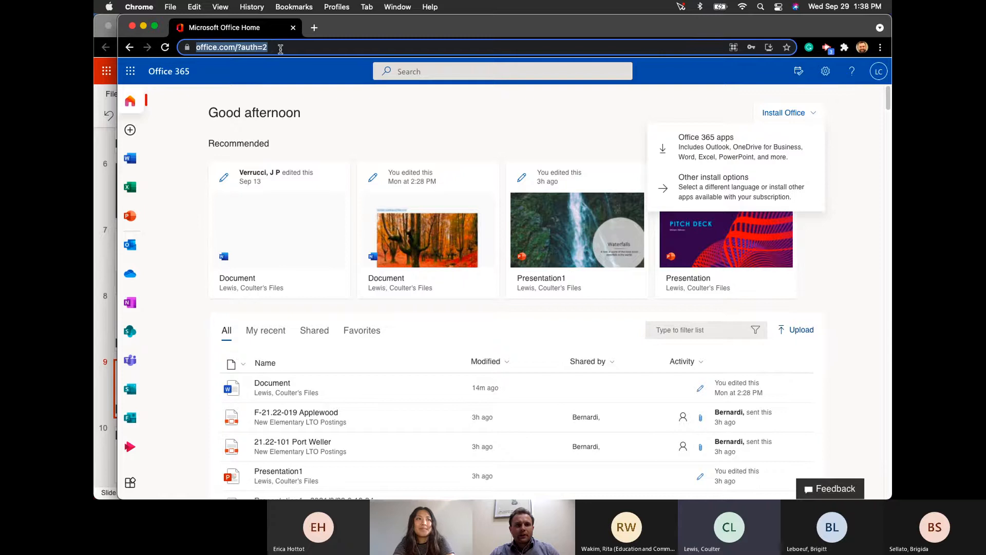
mouse_move(611, 491)
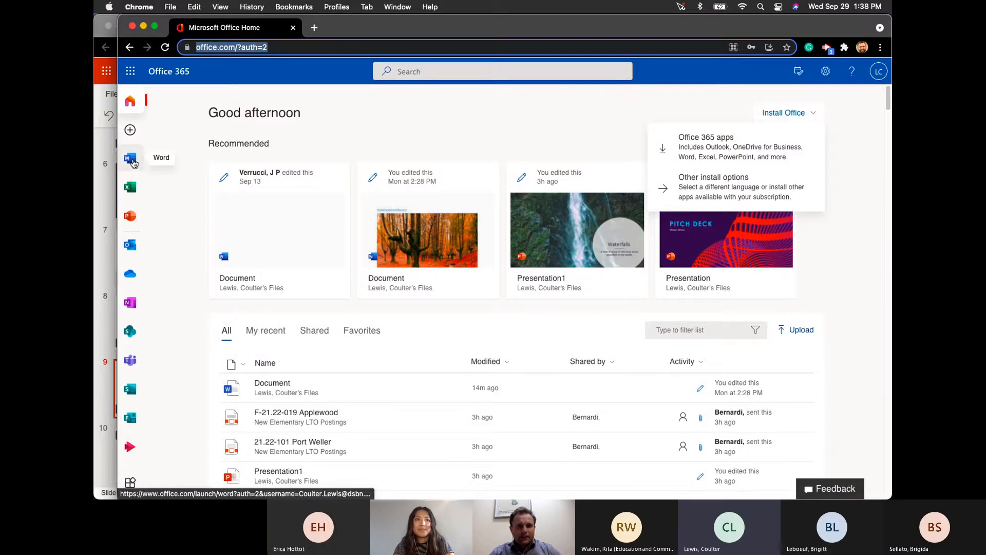
left_click_drag(118, 221, 94, 224)
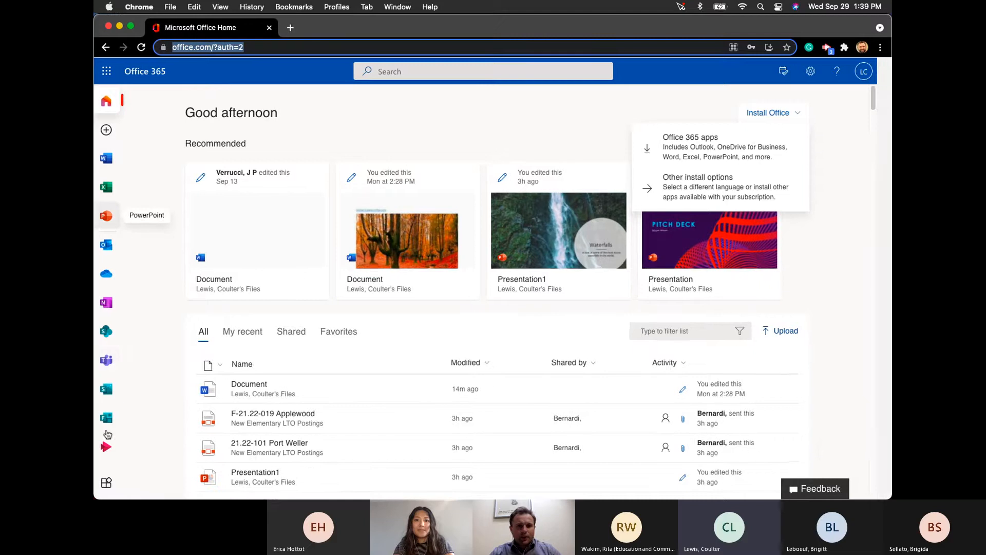
- Open All apps and browse the list of Word, Teams, Stream, Whiteboard and DSBN Staff links
left_click(111, 488)
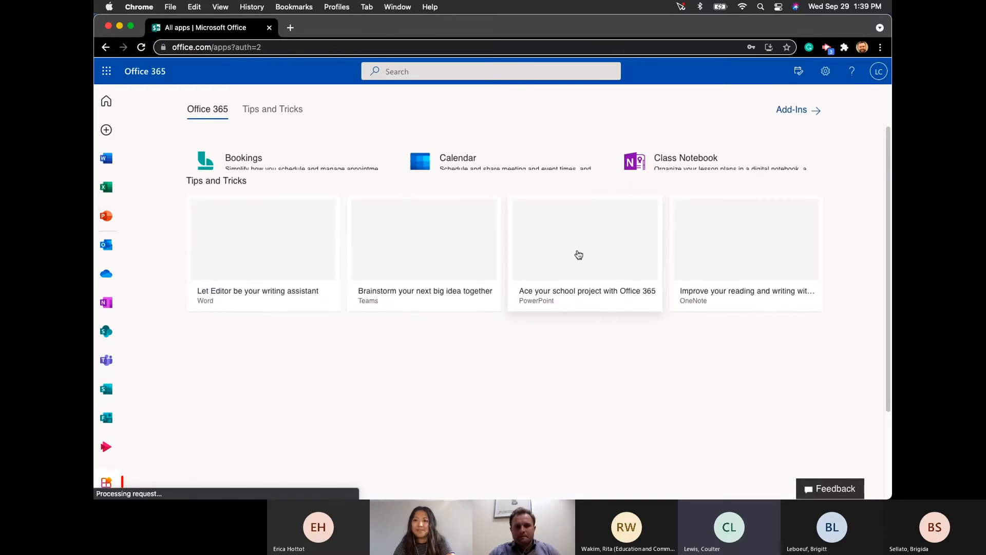
scroll(554, 310, "down", 1)
scroll(554, 309, "down", 5)
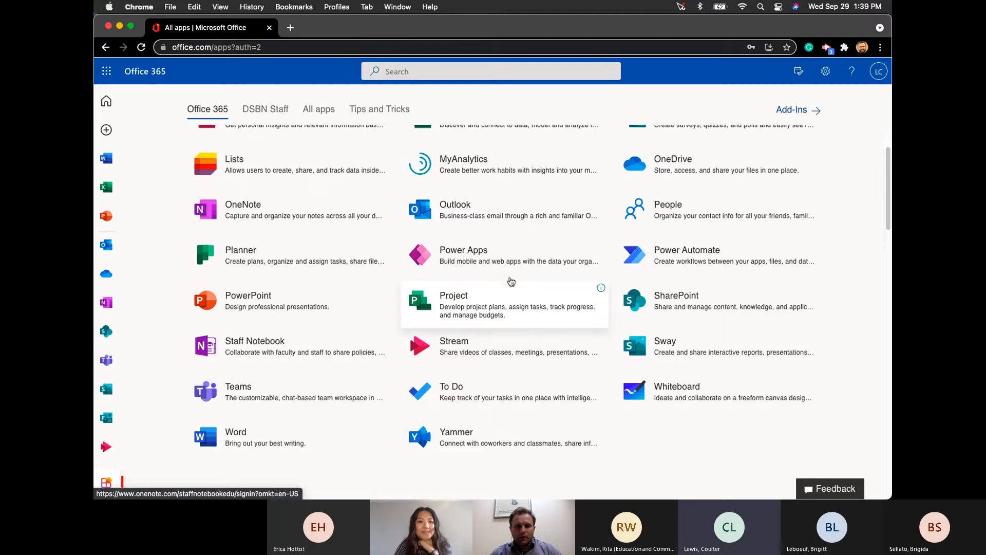
scroll(511, 283, "up", 5)
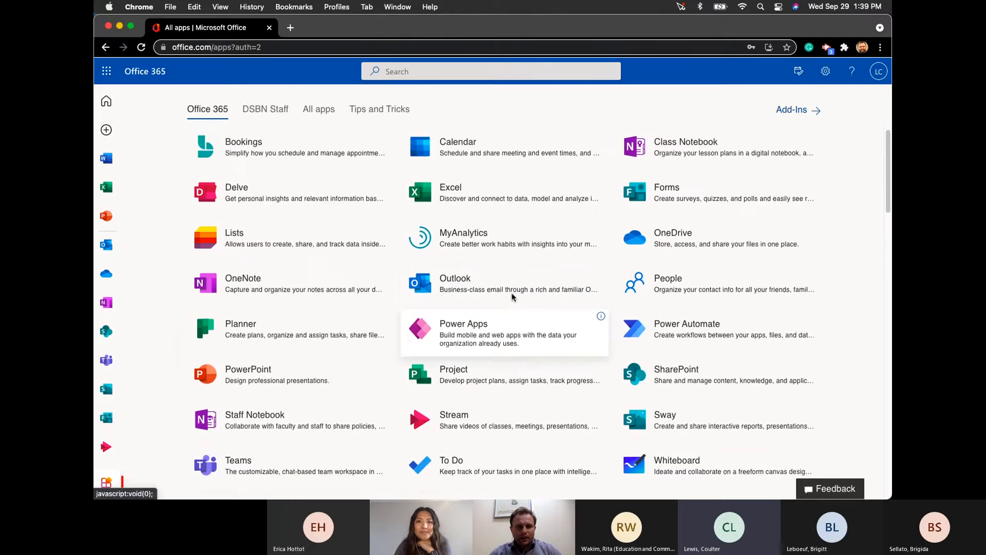
scroll(513, 297, "up", 1)
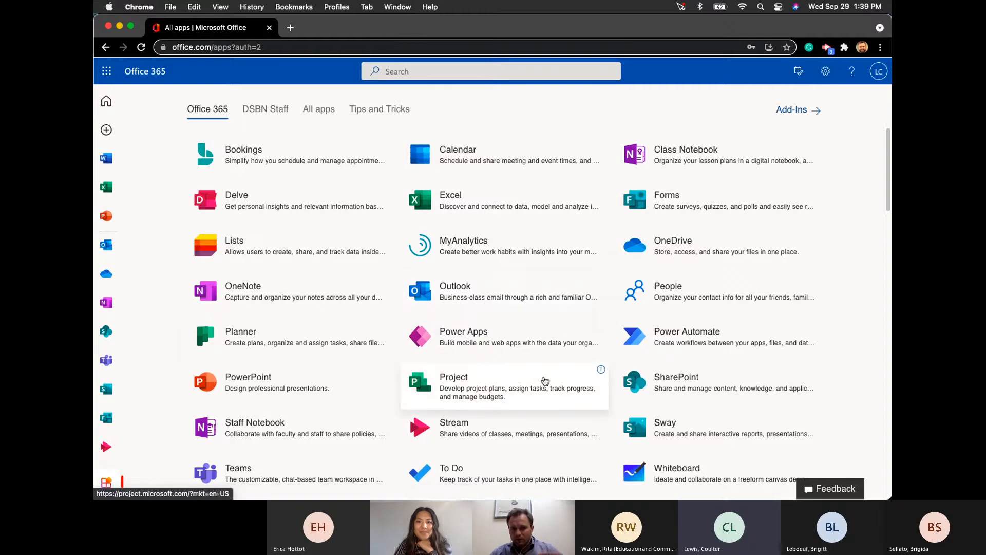
scroll(538, 371, "down", 1)
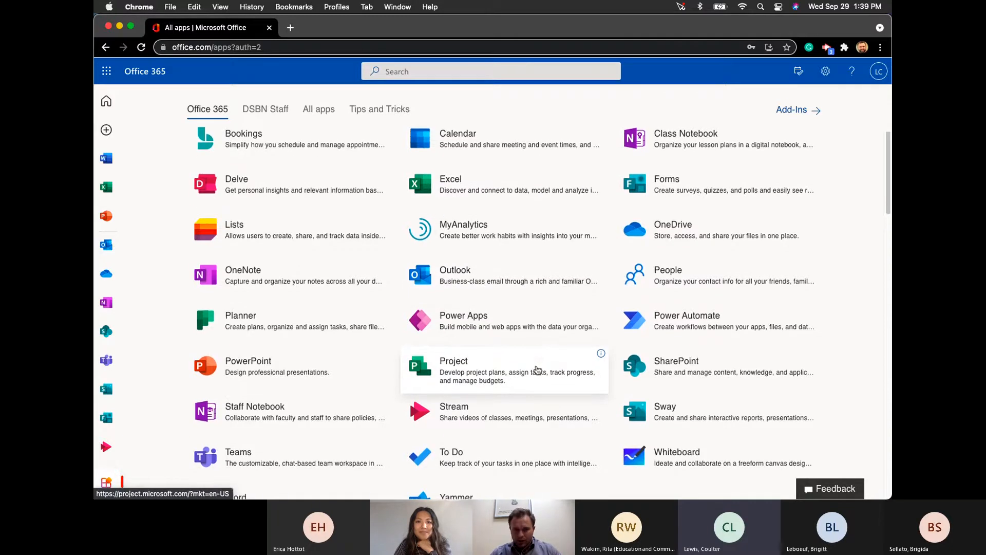
scroll(537, 370, "down", 1)
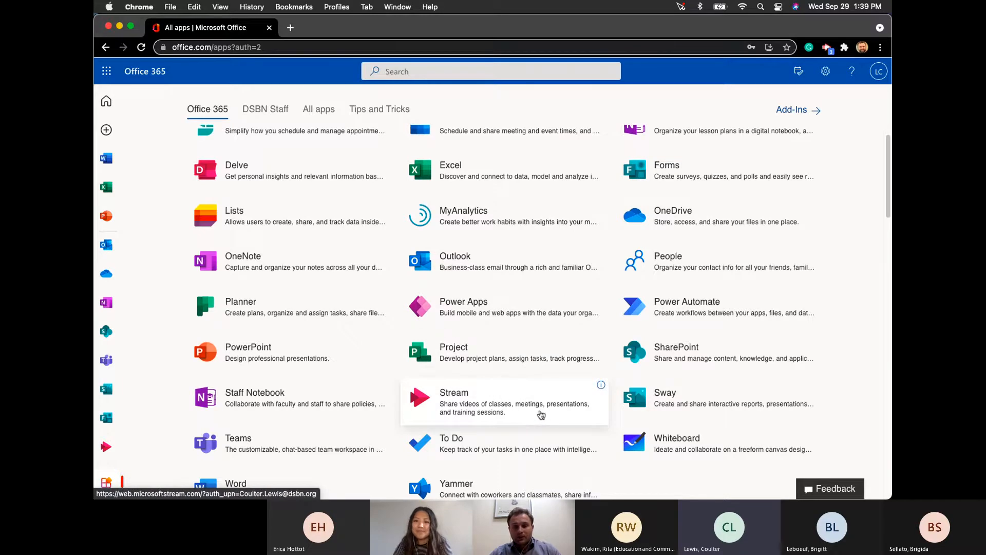
scroll(541, 413, "down", 1)
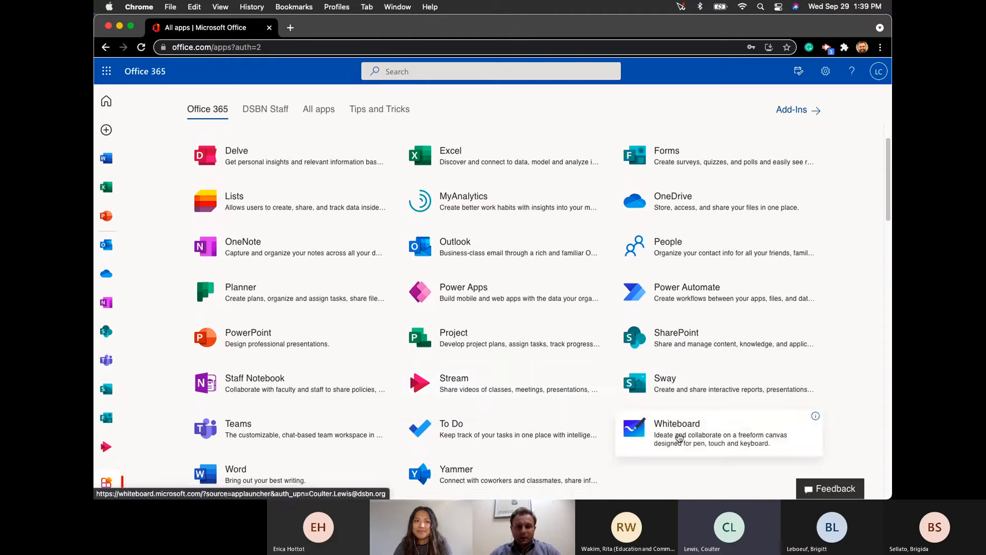
scroll(496, 390, "down", 10)
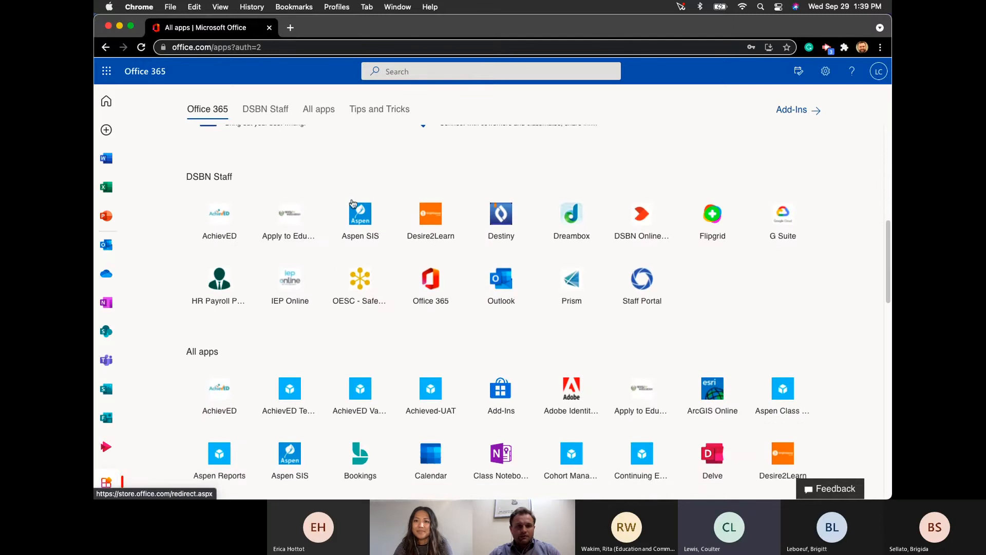
scroll(393, 205, "up", 10)
scroll(274, 396, "down", 1)
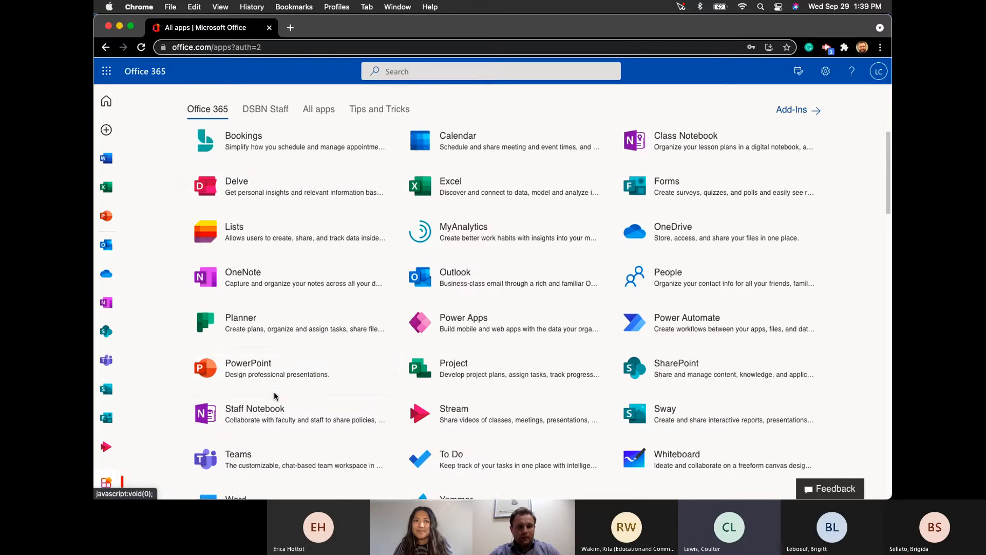
scroll(274, 395, "down", 3)
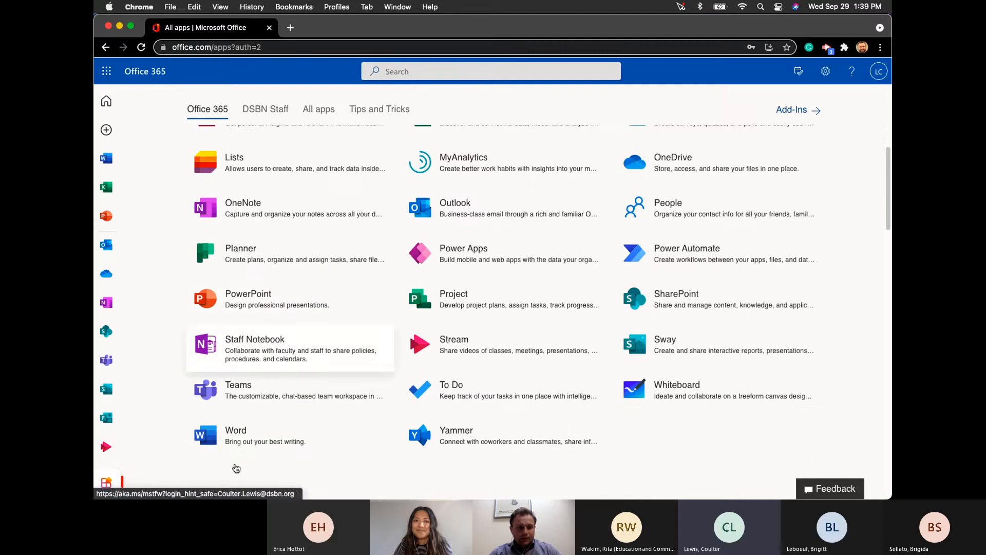
- Launch Word from the apps list and scroll to recent files like Supply September 28, 2021
left_click(257, 437)
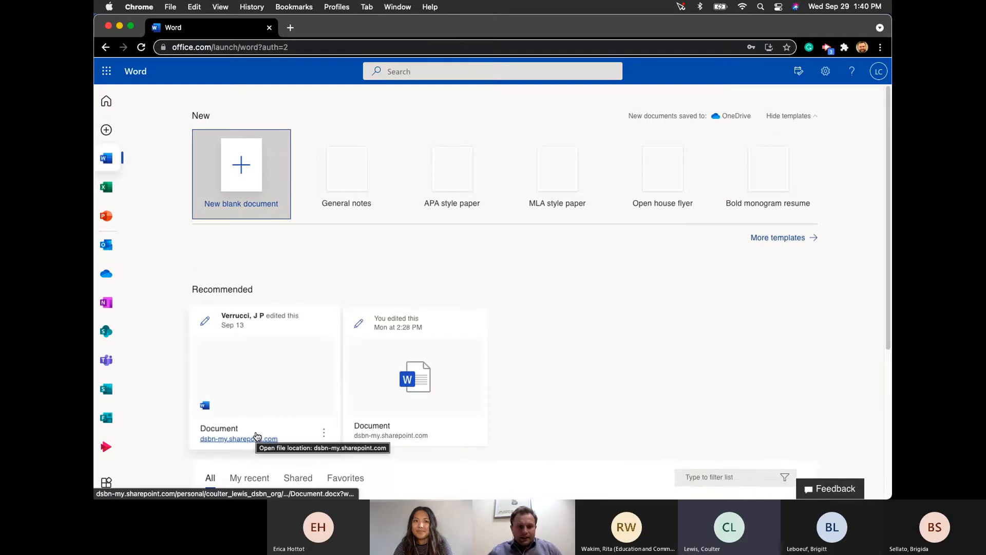
scroll(530, 283, "down", 5)
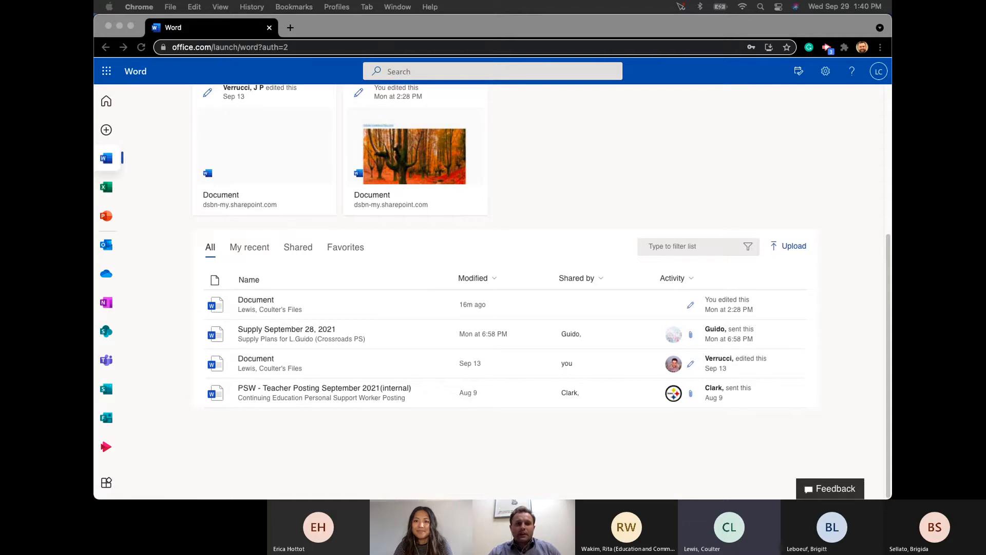
- Bring the second Word window forward and pin Top 15 Word Tips & Tricks No Edits and Tale of 2 Cities
left_click_drag(891, 180, 476, 34)
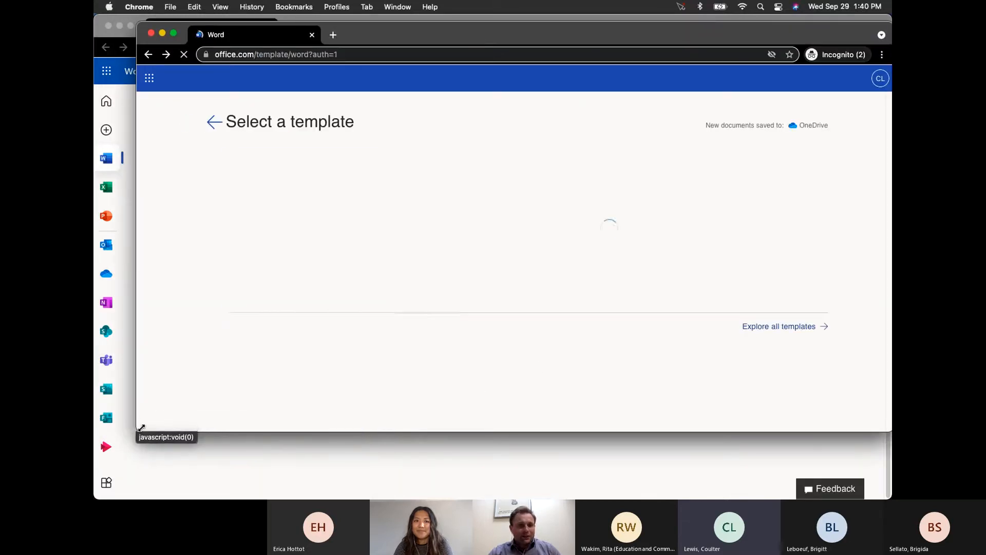
left_click_drag(122, 461, 78, 527)
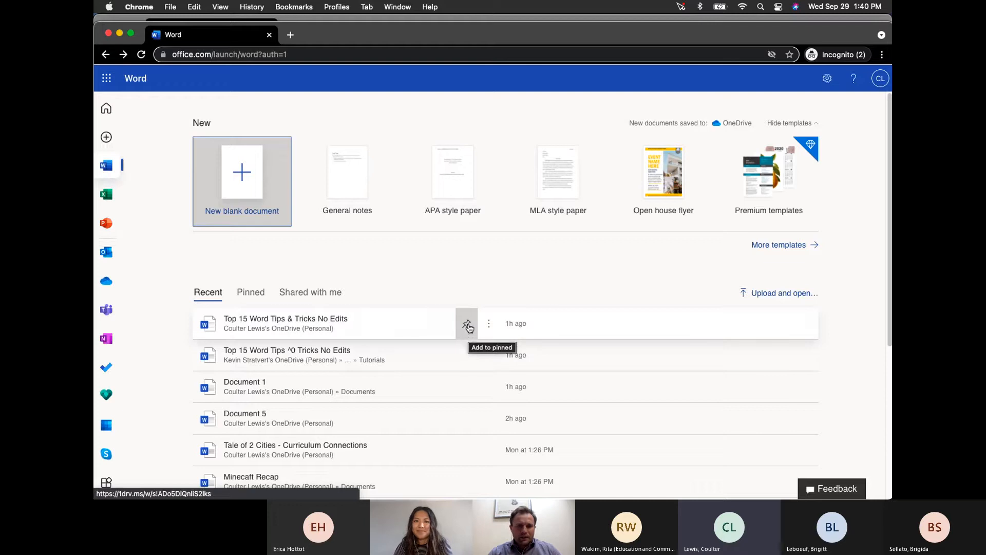
left_click(468, 325)
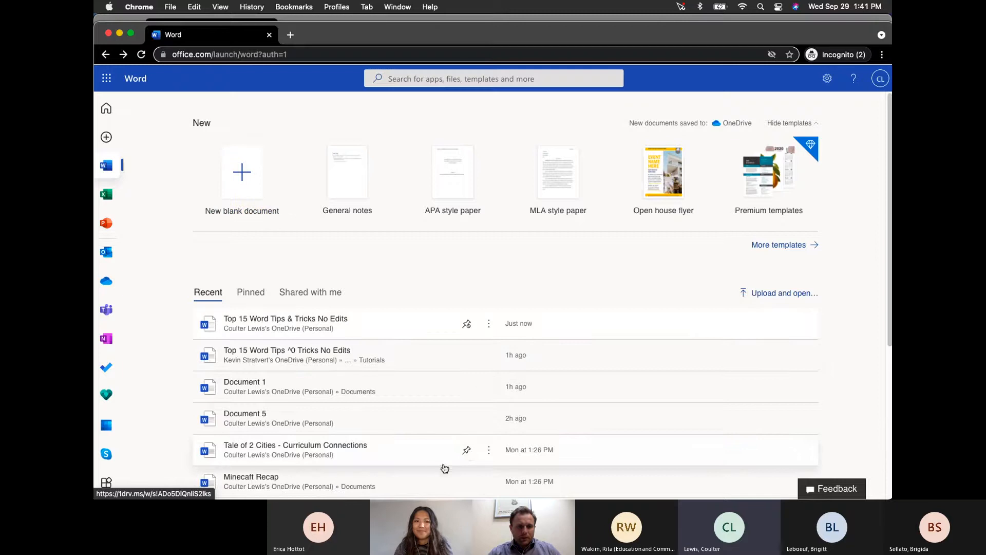
left_click(466, 451)
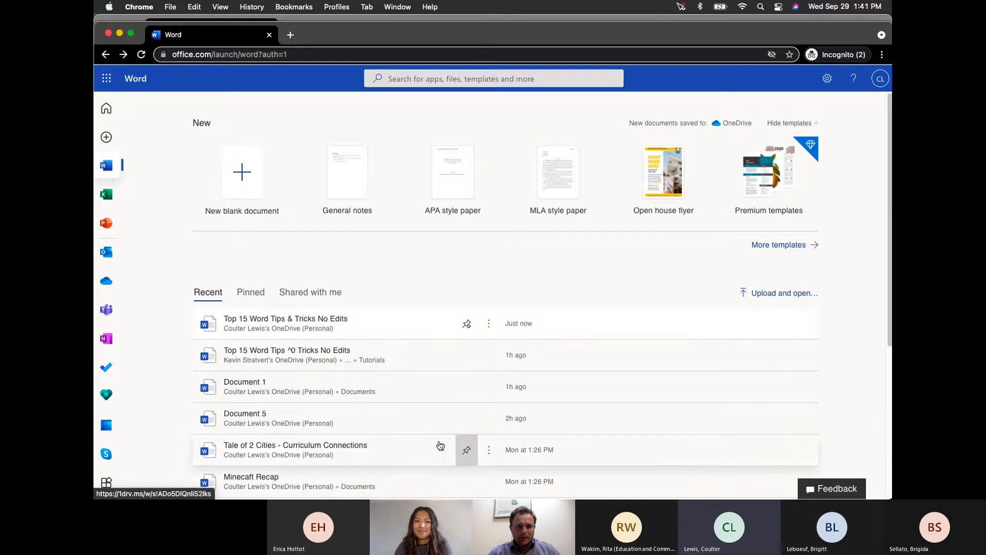
- Also pin Ontario Water Falls 1, then view the three pinned documents
left_click(252, 292)
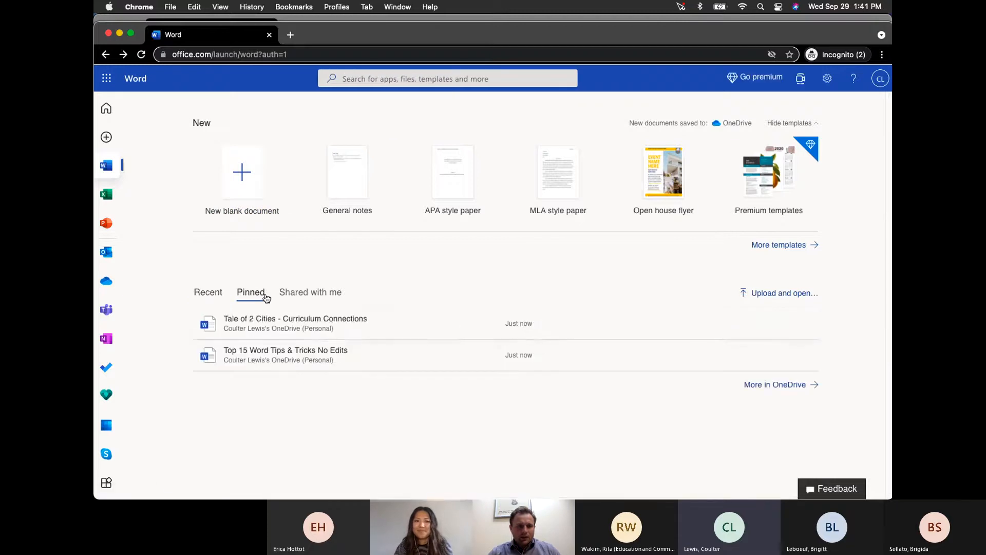
left_click(213, 294)
scroll(432, 398, "down", 1)
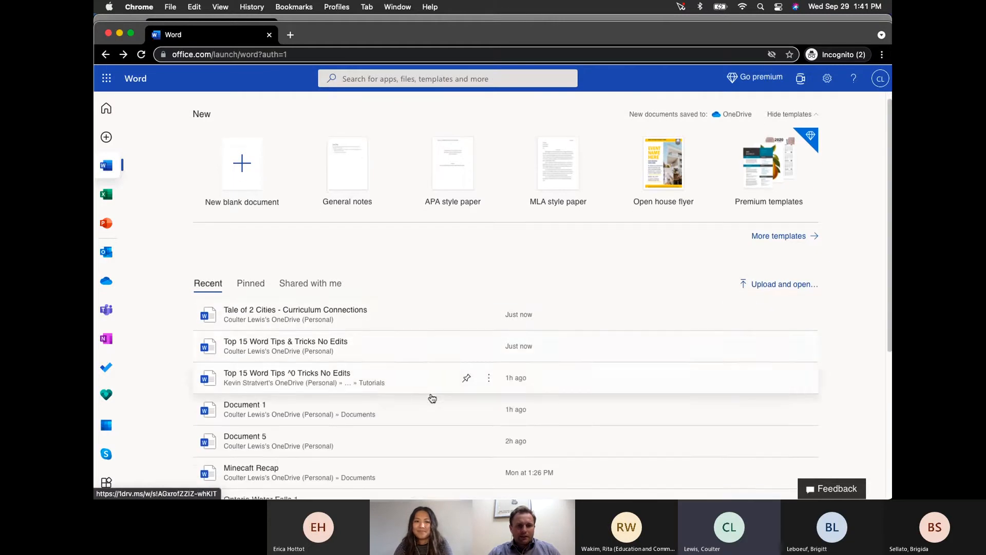
scroll(432, 398, "down", 5)
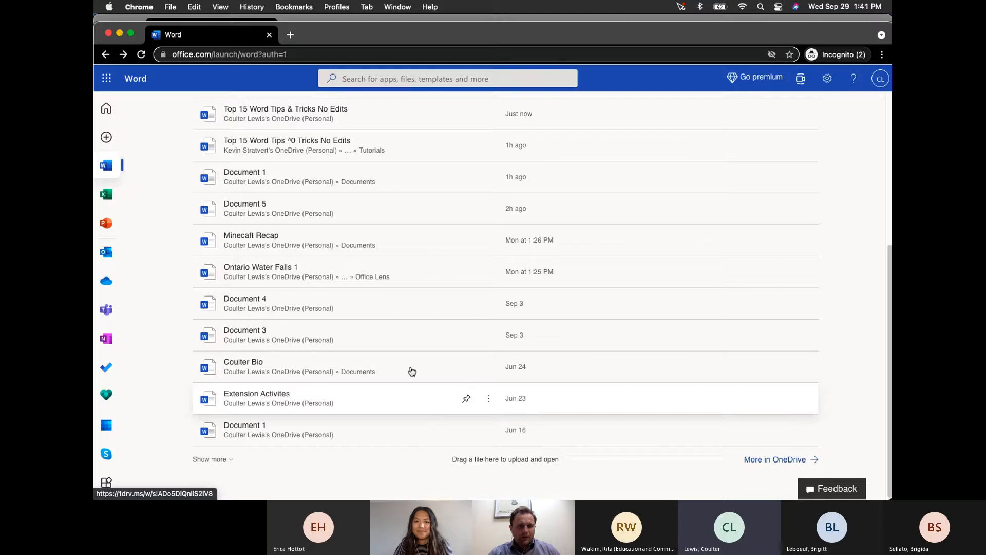
left_click(467, 272)
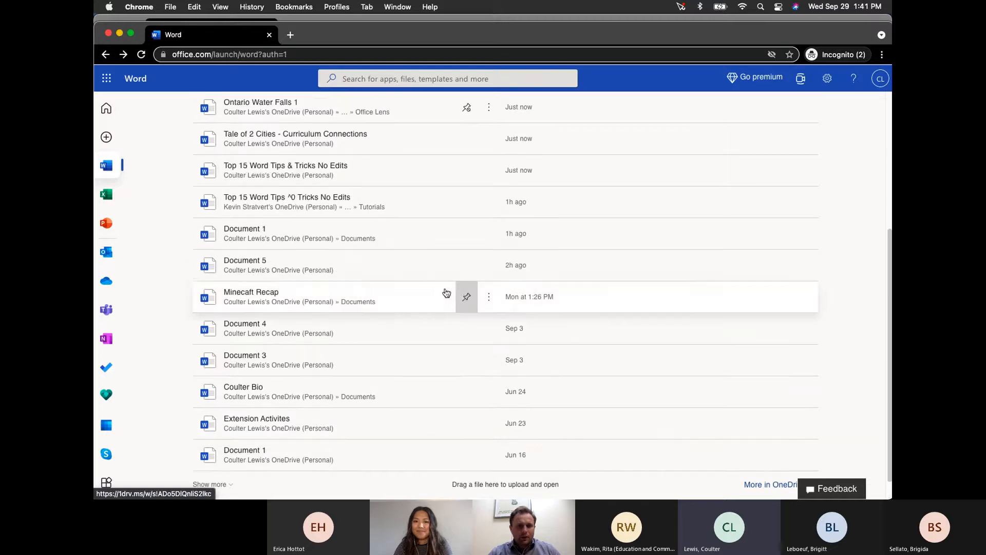
scroll(396, 347, "up", 5)
left_click(252, 292)
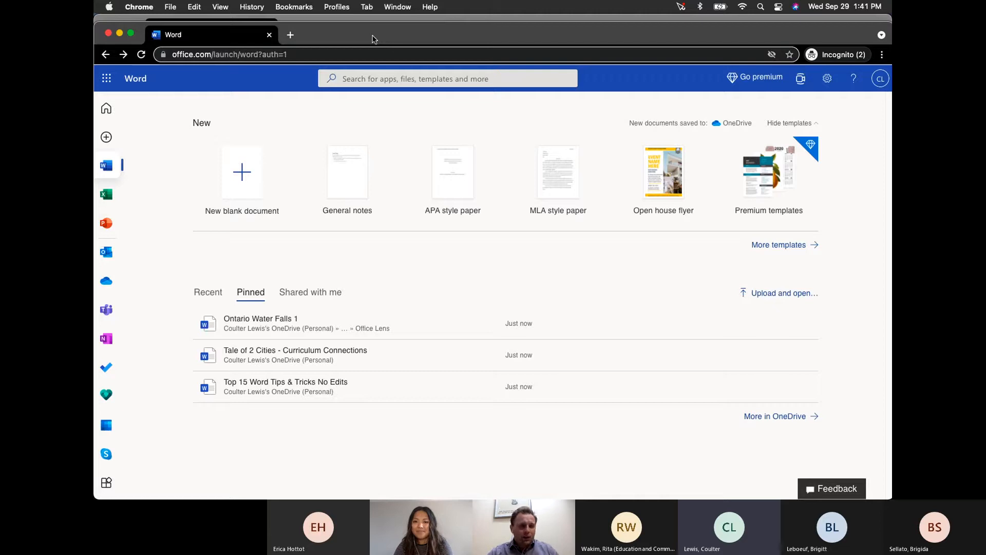
- Move the incognito window aside and review the Recent list topped by Ontario Water Falls 1
left_click_drag(376, 38, 371, 3)
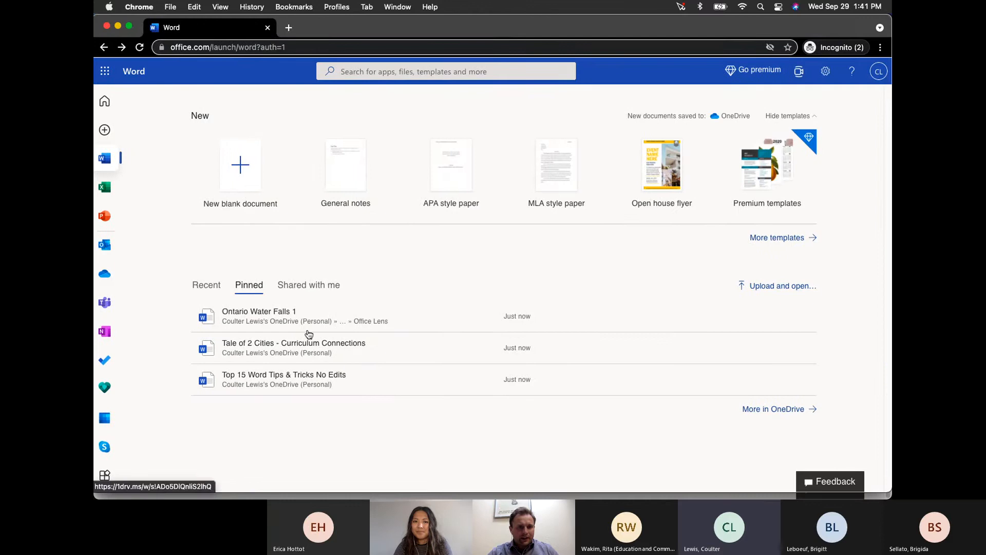
scroll(375, 360, "down", 5)
scroll(376, 387, "up", 5)
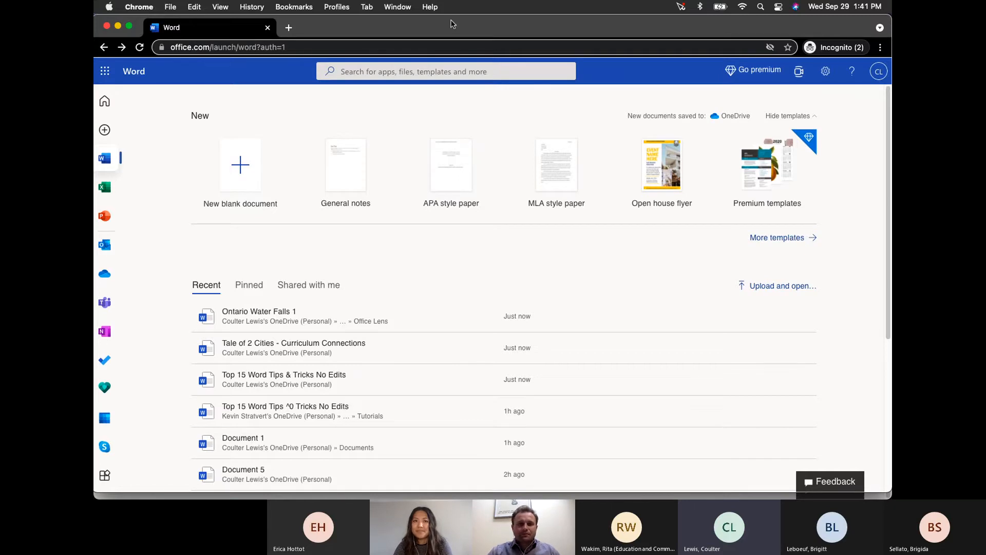
- Move the incognito window off screen to show the other account's templates and Recommended documents
left_click_drag(445, 29, 891, 57)
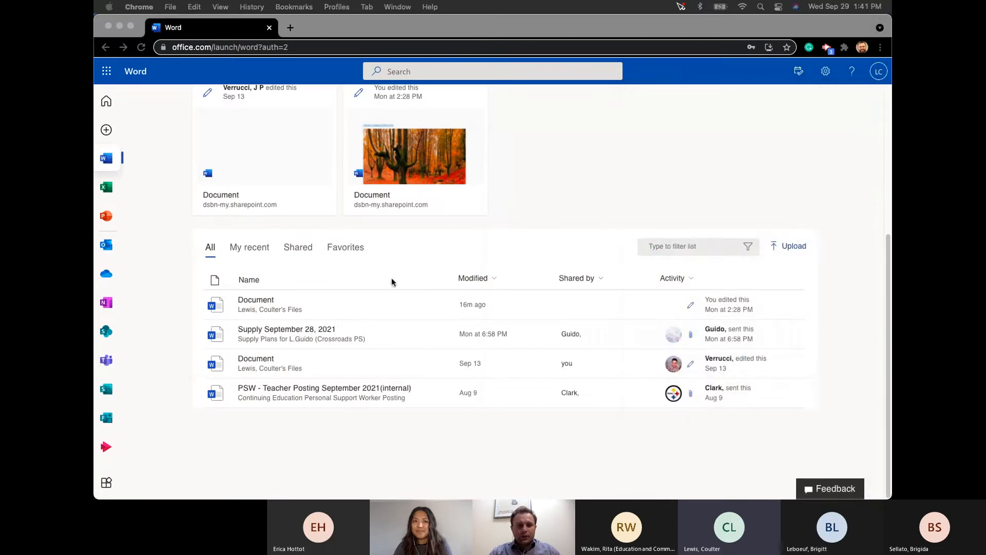
scroll(334, 274, "up", 5)
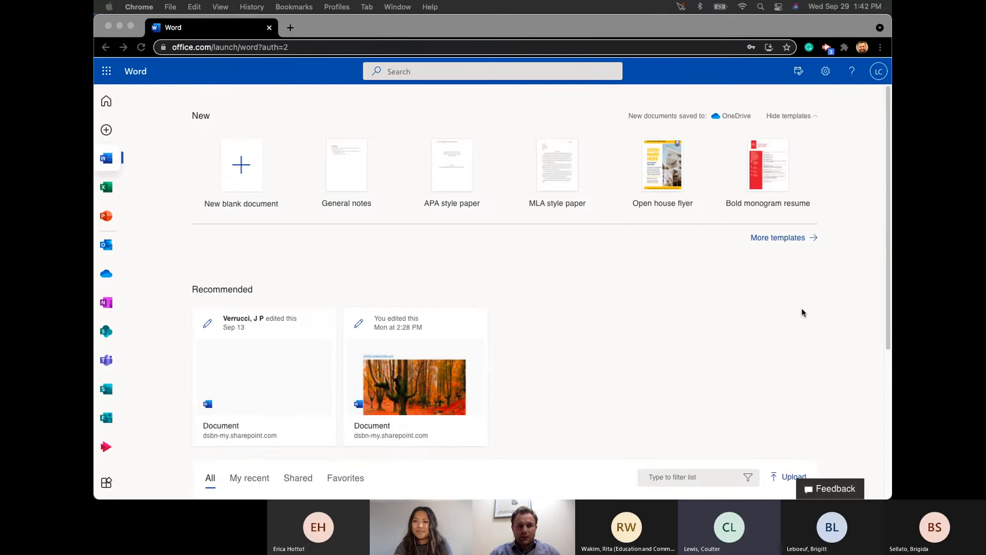
left_click(848, 411)
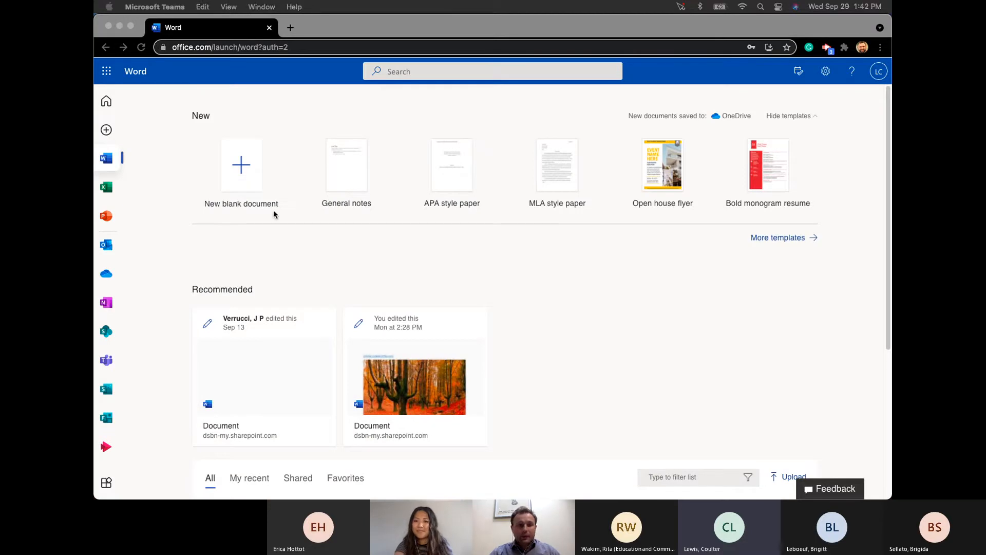
- Create Document1.docx as a new blank document, then go back to the Word start page tab
left_click(251, 174)
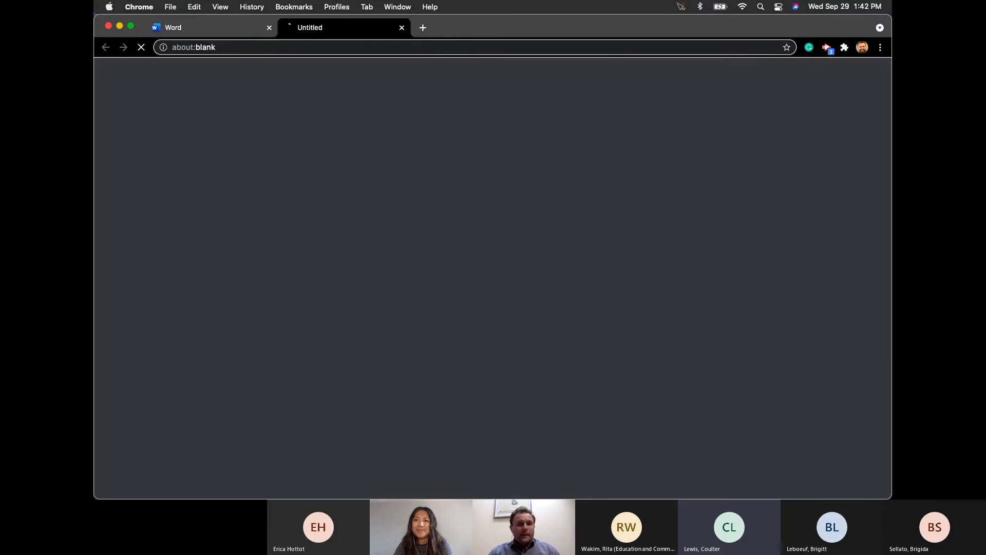
left_click(196, 28)
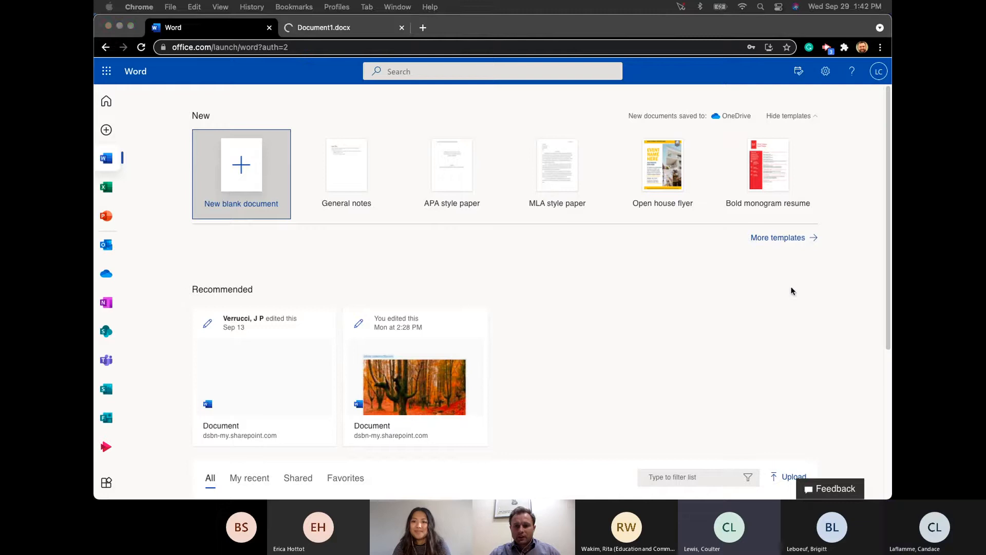
- Browse the Select a template gallery to its end, then go to Explore all templates
left_click(774, 238)
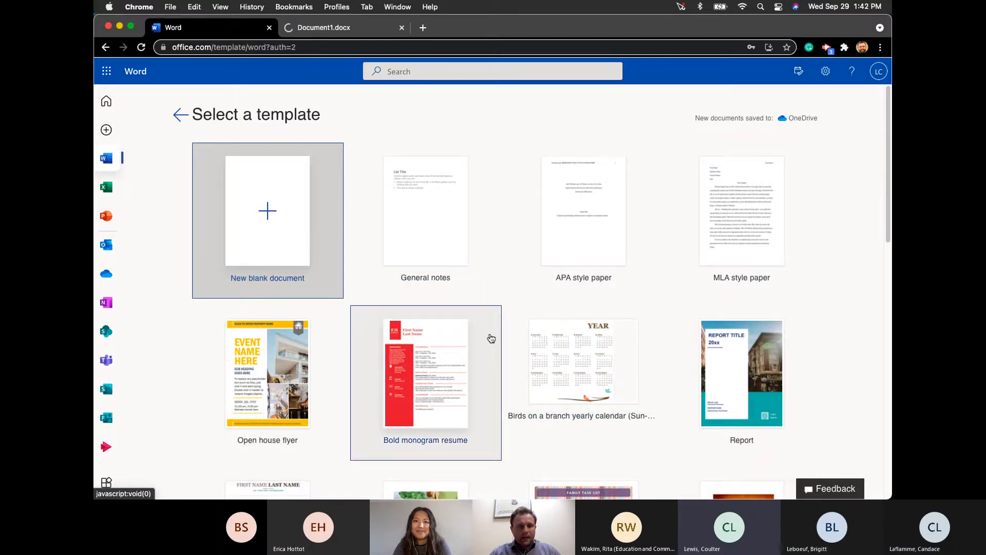
scroll(492, 337, "down", 5)
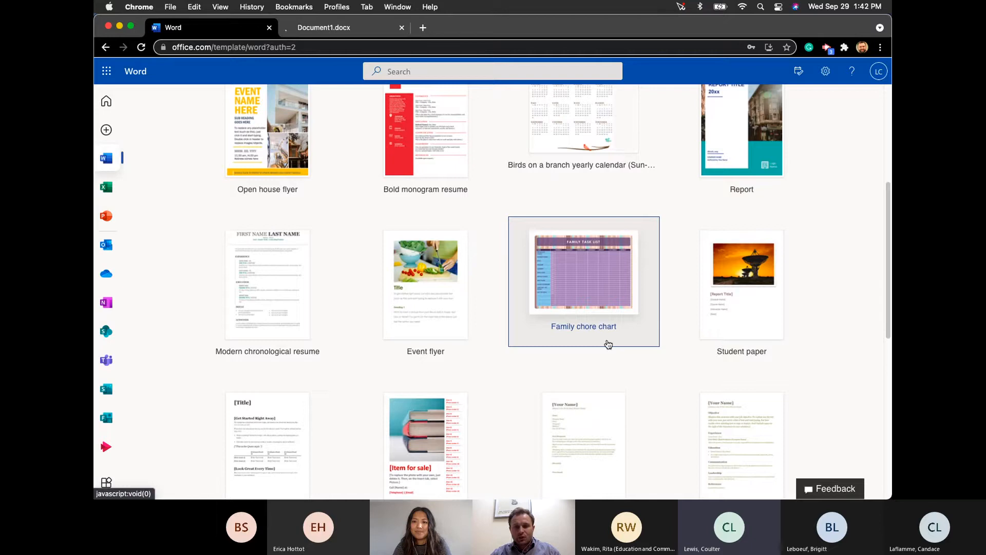
scroll(627, 314, "down", 4)
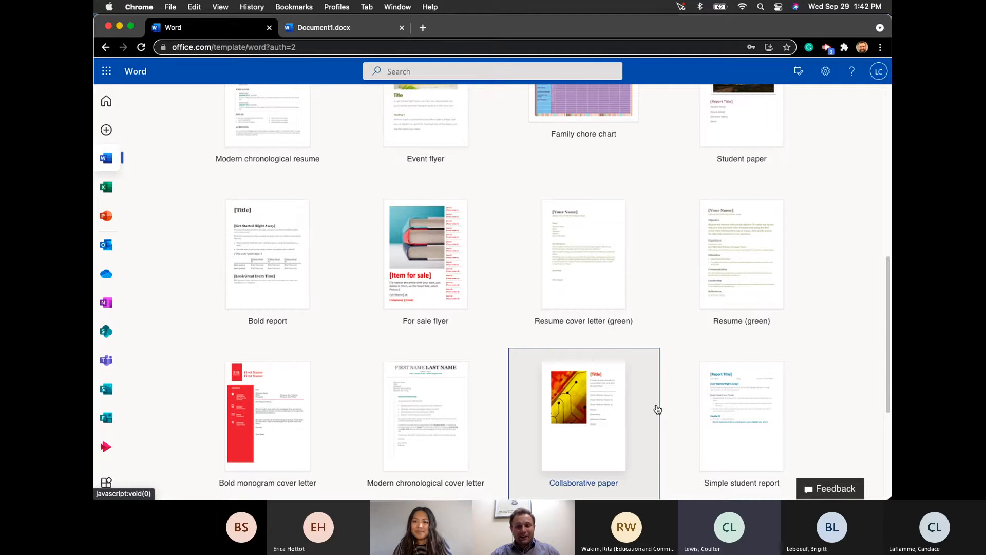
scroll(657, 409, "down", 4)
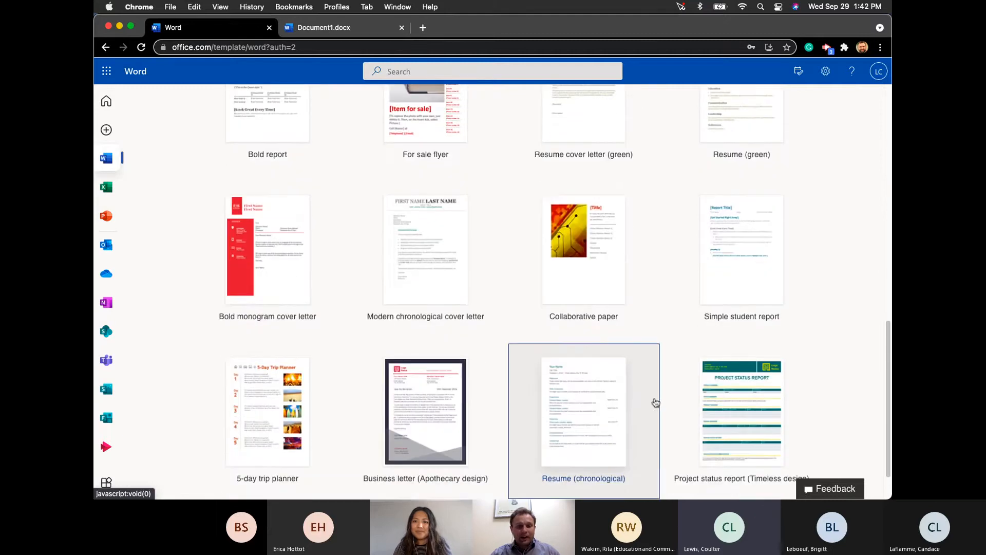
scroll(656, 402, "down", 1)
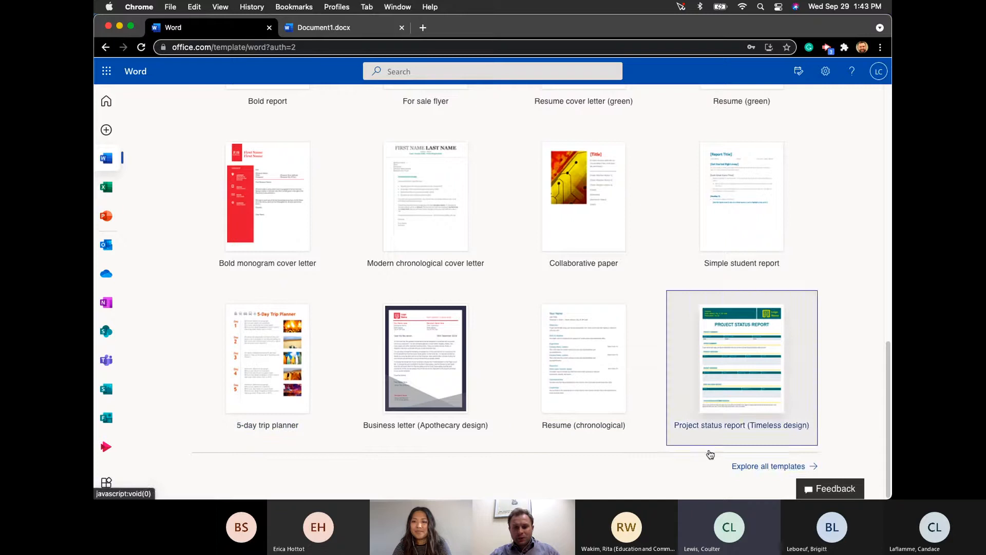
left_click(757, 468)
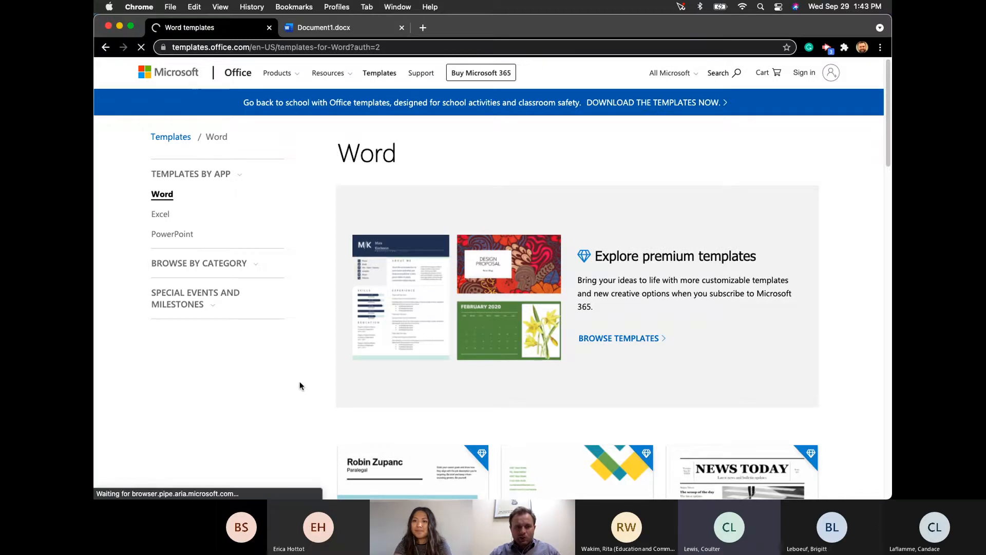
- Scroll the Word templates page and open the premium templates like Impact resume and Traditional newspaper
scroll(300, 382, "down", 3)
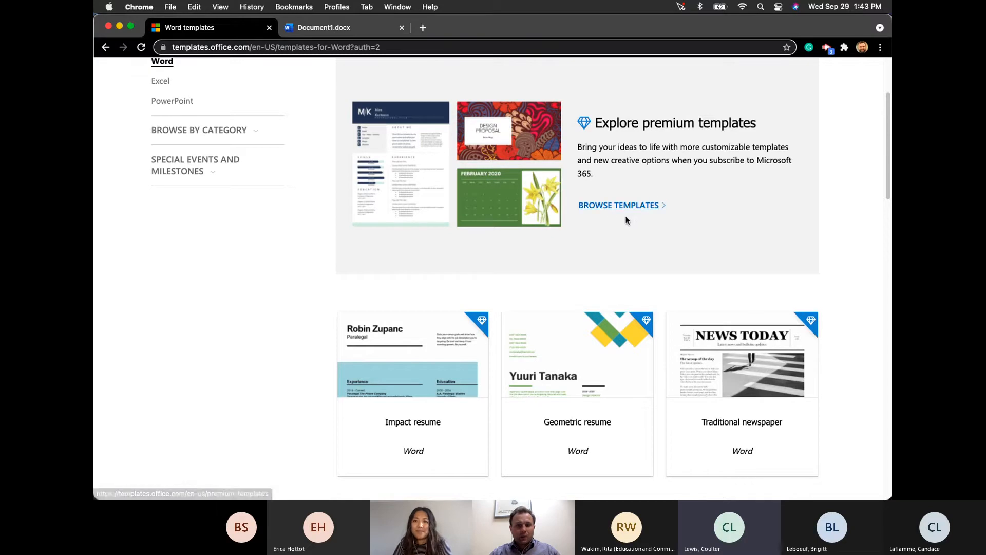
scroll(633, 203, "down", 1)
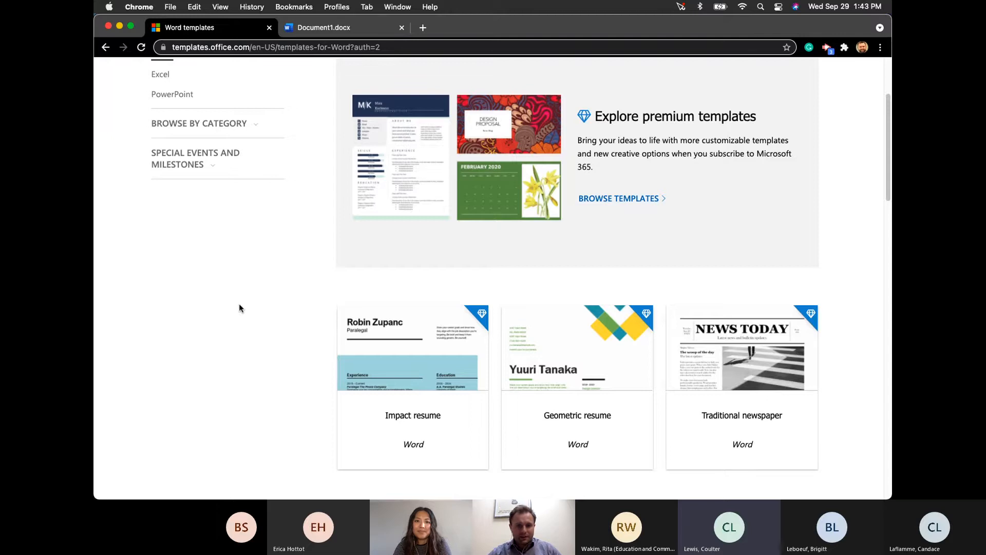
scroll(407, 341, "down", 3)
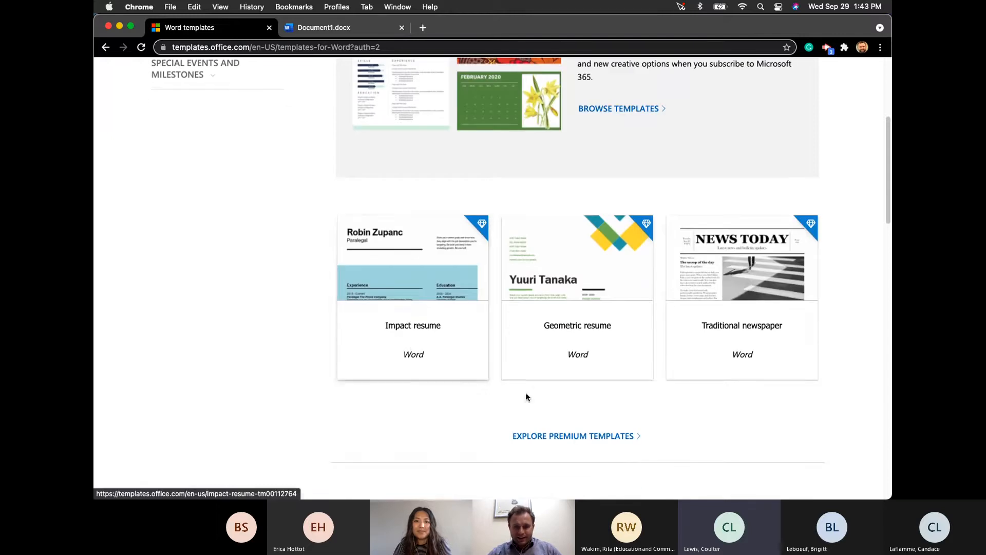
left_click(566, 436)
- Scroll through the Premium templates categories (Brochures, Budgets, Calendars) and refocus the browser window
scroll(565, 429, "down", 3)
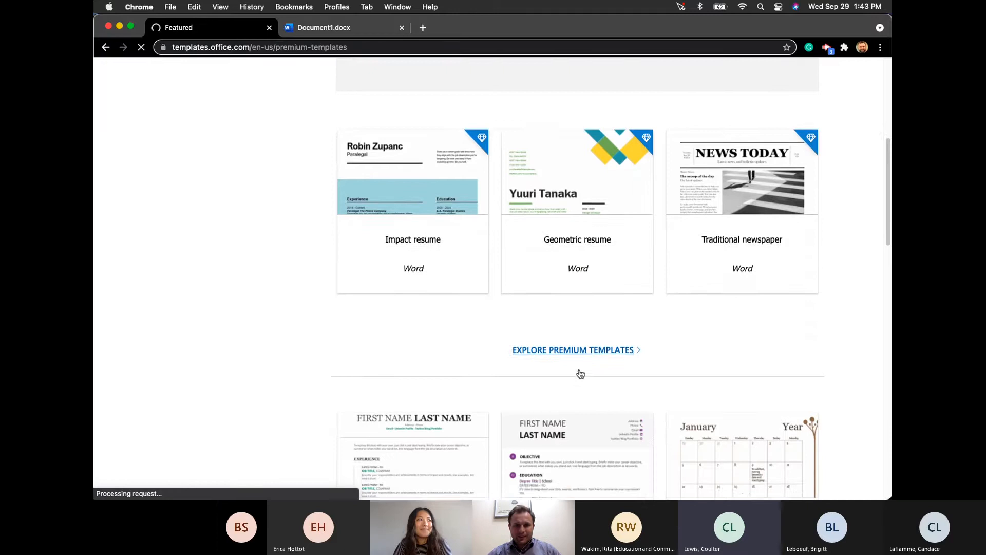
scroll(580, 374, "down", 15)
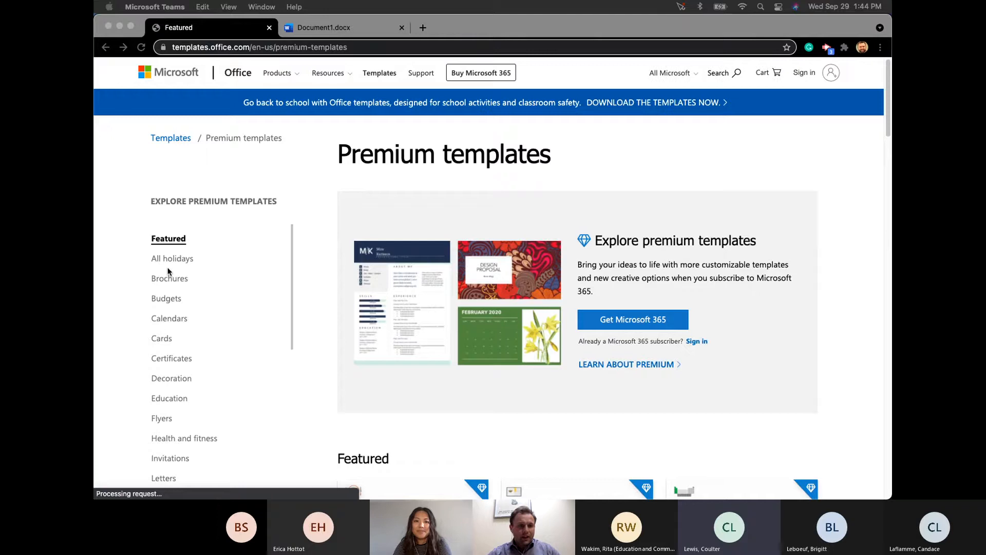
scroll(182, 370, "down", 2)
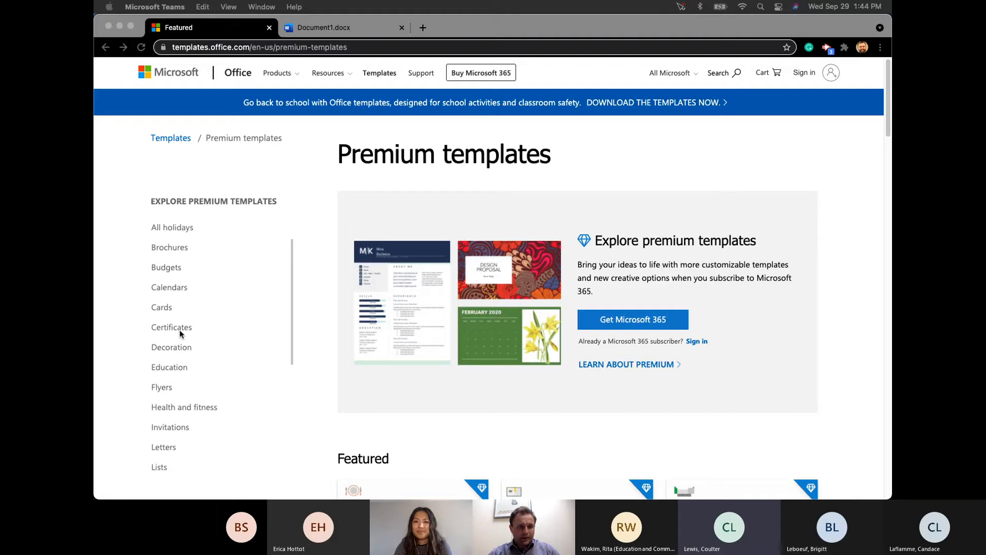
scroll(181, 329, "down", 4)
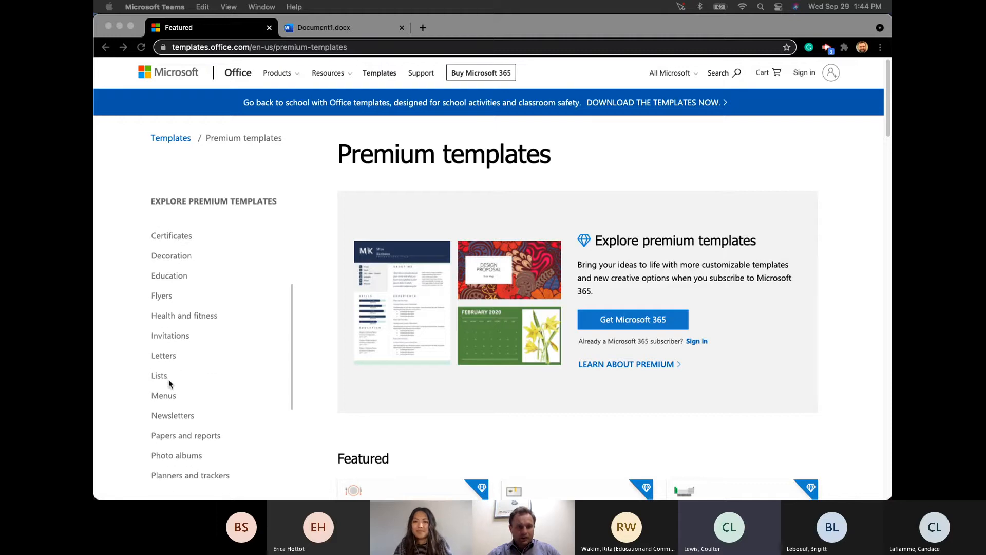
scroll(193, 373, "down", 3)
scroll(195, 373, "down", 3)
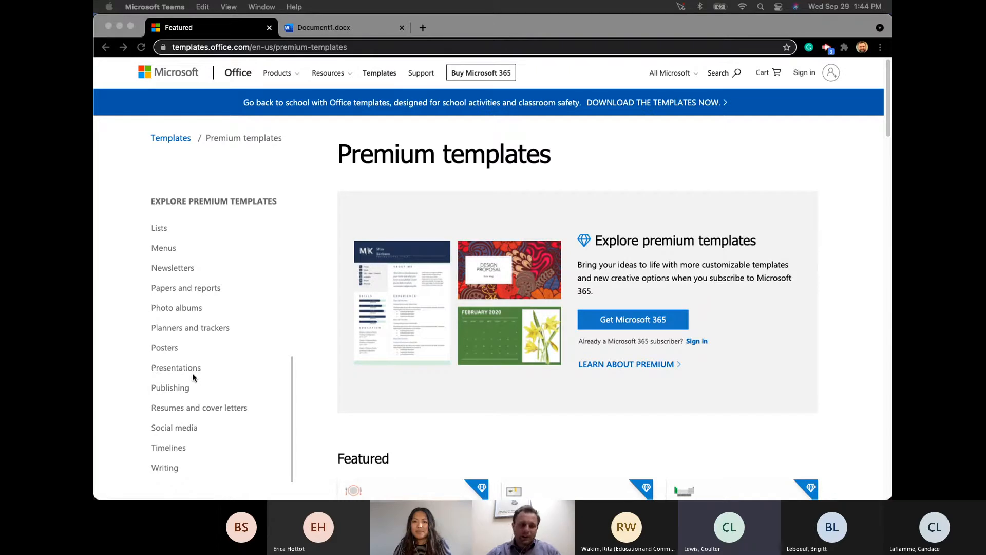
scroll(190, 371, "up", 10)
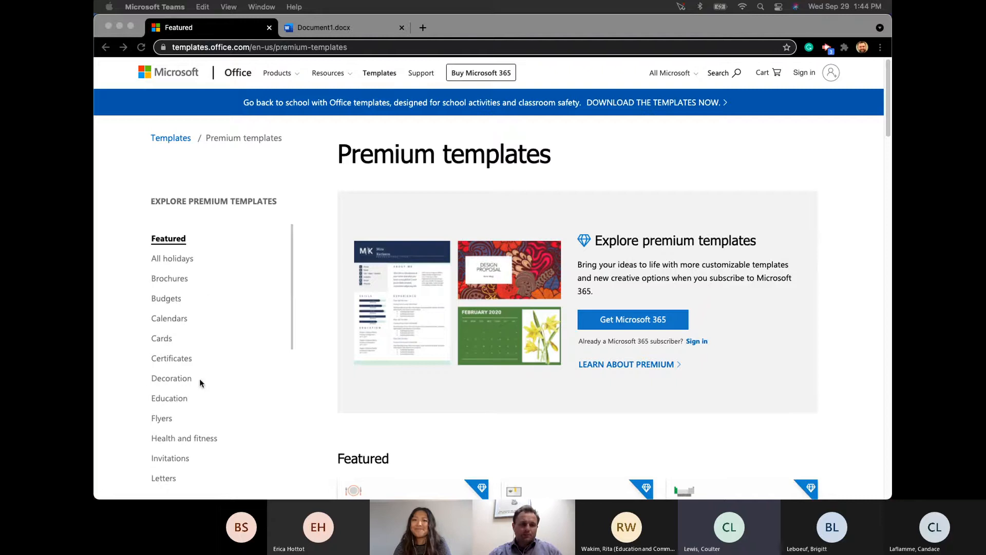
scroll(414, 386, "down", 3)
scroll(288, 332, "up", 3)
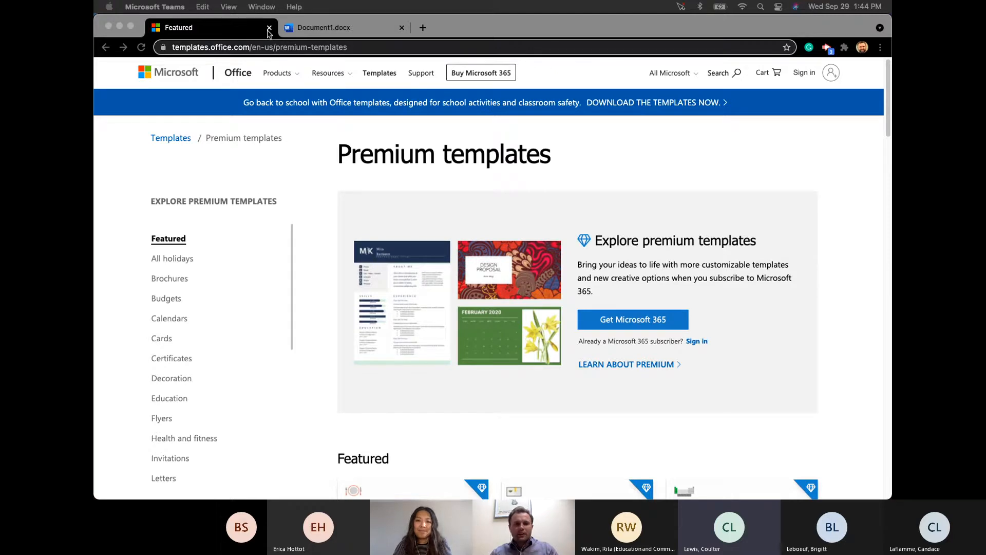
left_click(337, 29)
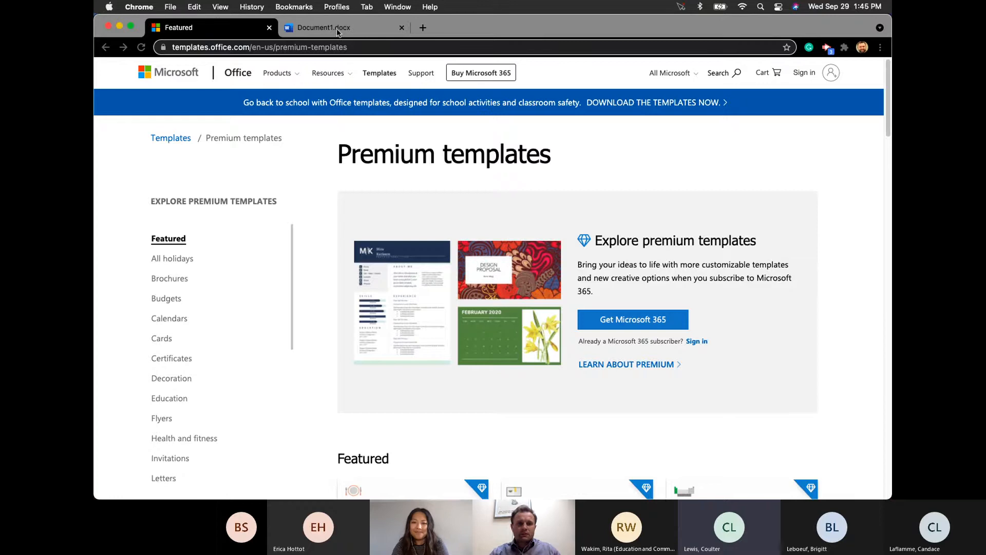
- Check the new Document1 tab, move the incognito Word window off-screen, and navigate the templates tab back
left_click(349, 28)
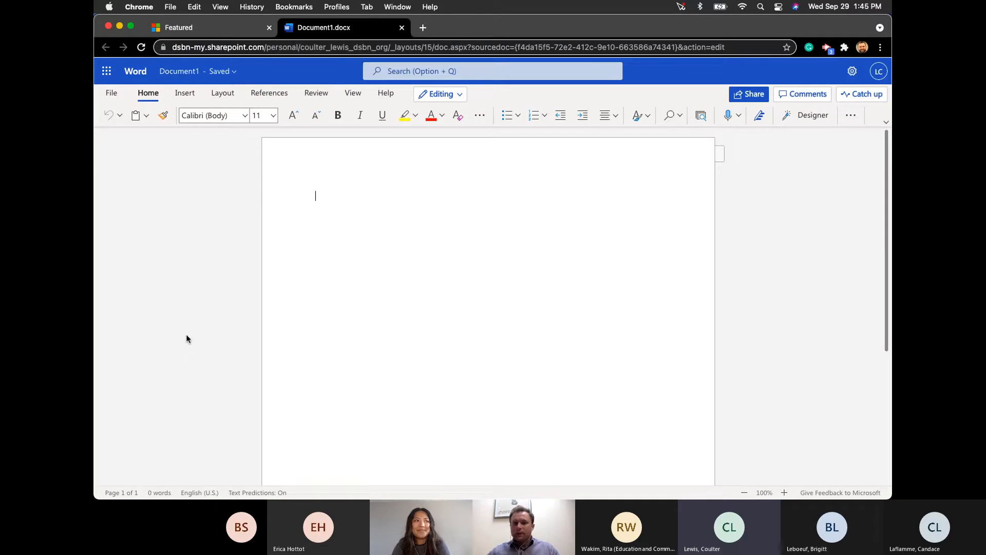
left_click(202, 33)
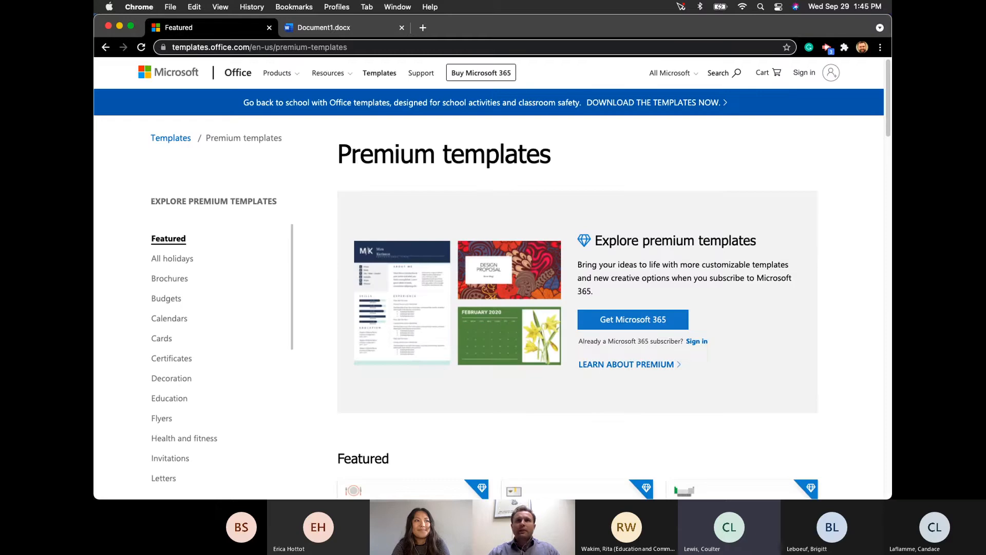
left_click_drag(291, 34, 486, 32)
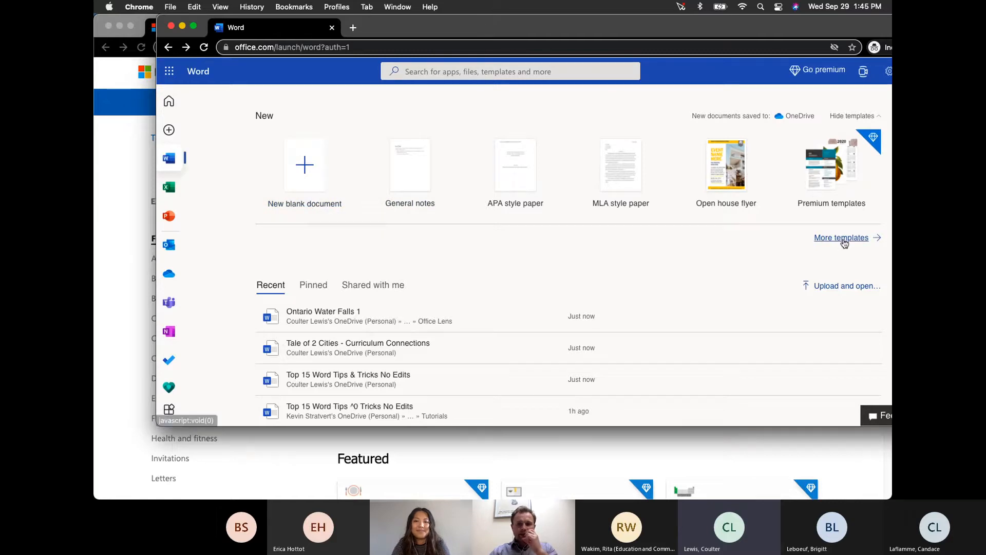
left_click_drag(519, 32, 891, 32)
left_click(104, 51)
left_click(105, 50)
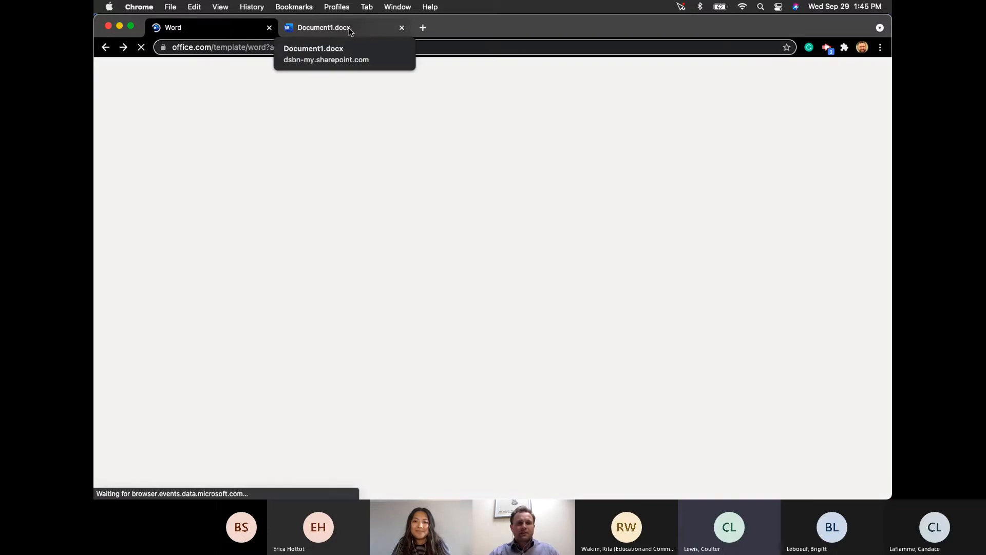
- Switch to the Document1.docx tab and start dictation with the toolbar microphone
left_click(349, 31)
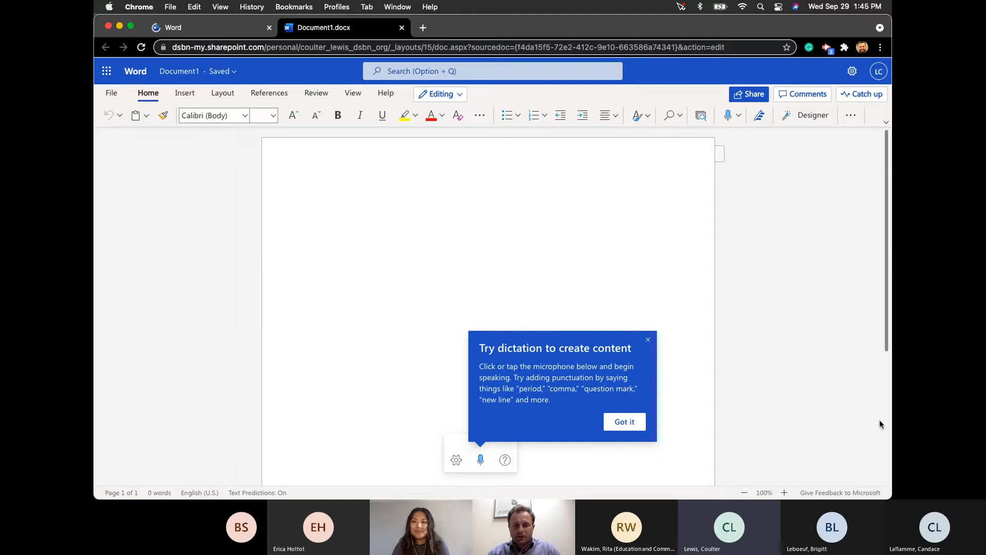
left_click(854, 415)
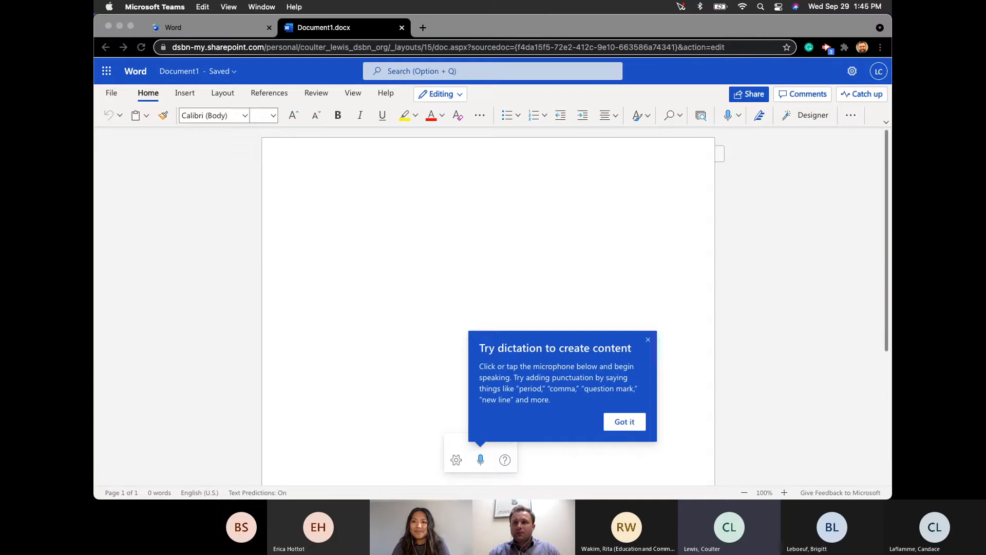
left_click(625, 435)
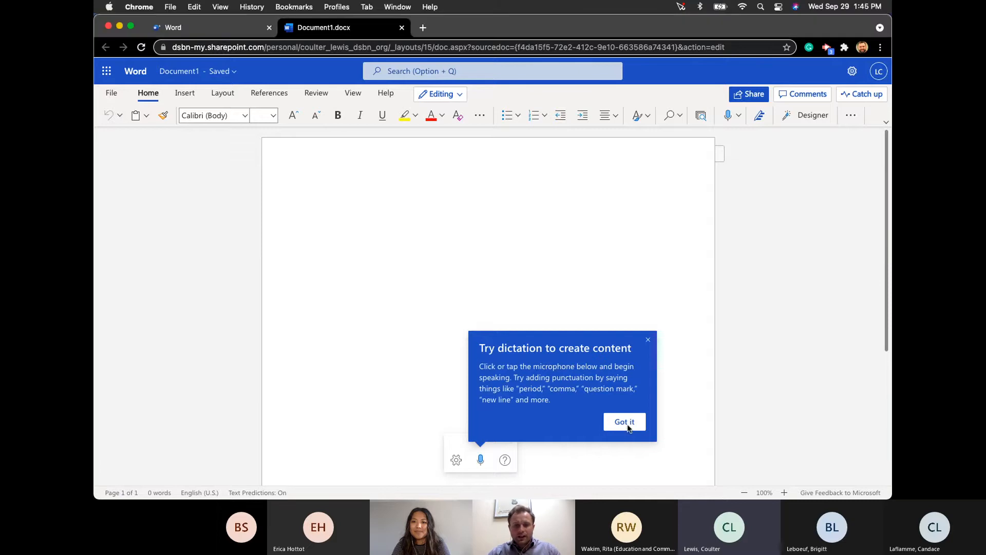
left_click(479, 459)
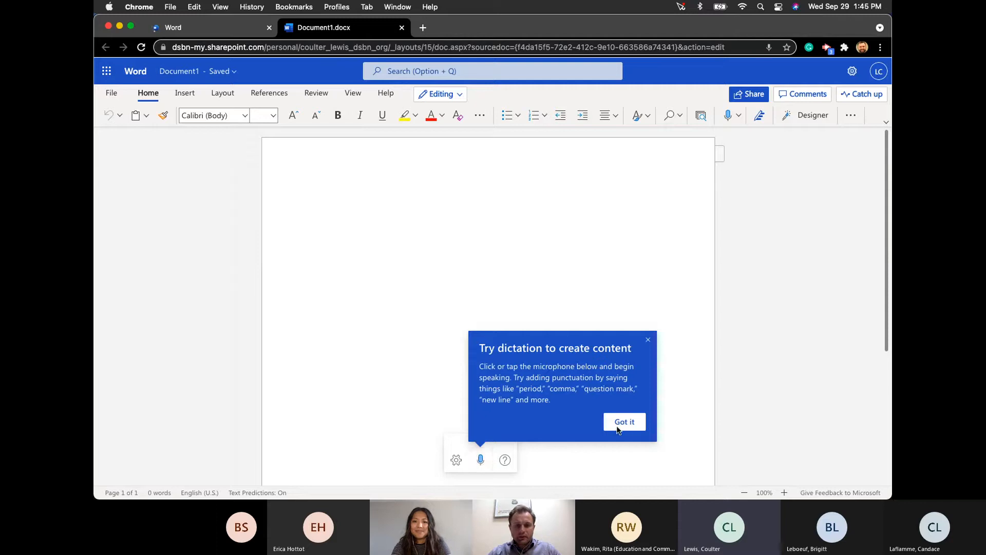
- Dictate a 20-word line beginning 'Reason browser my he looks', then close the dictation Help pane
left_click(481, 460)
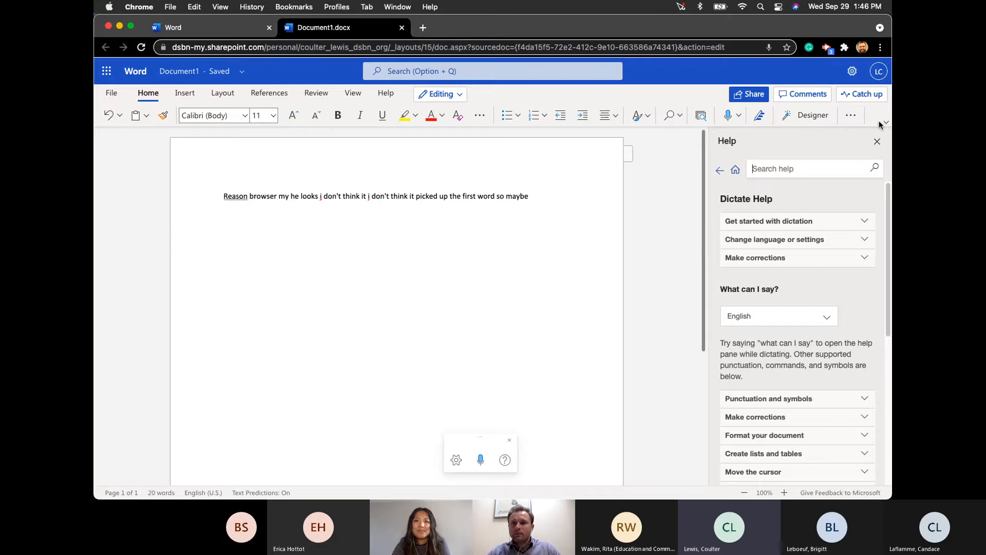
left_click(877, 142)
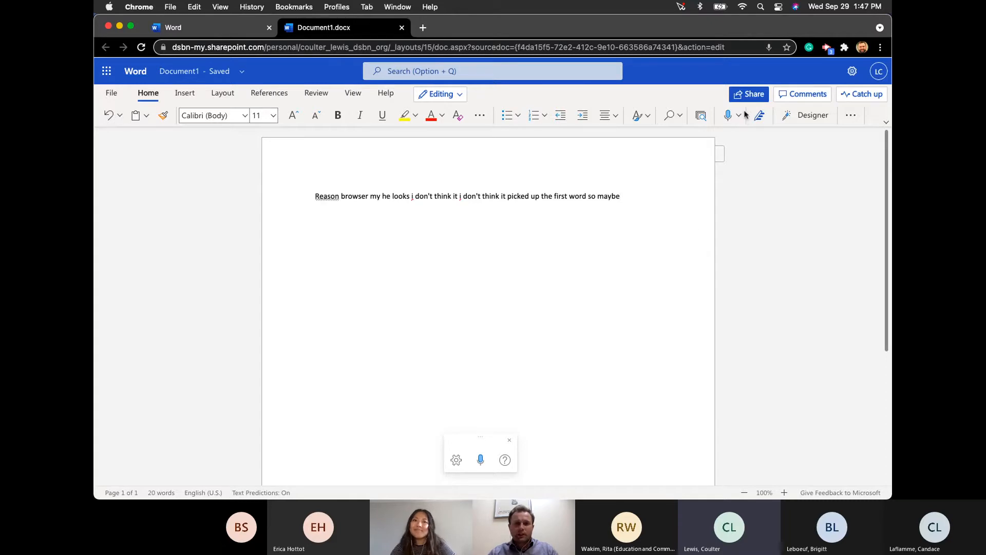
- Delete the dictated line and confirm Dictation Settings with English (U.S.) as the spoken language
triple_click(313, 202)
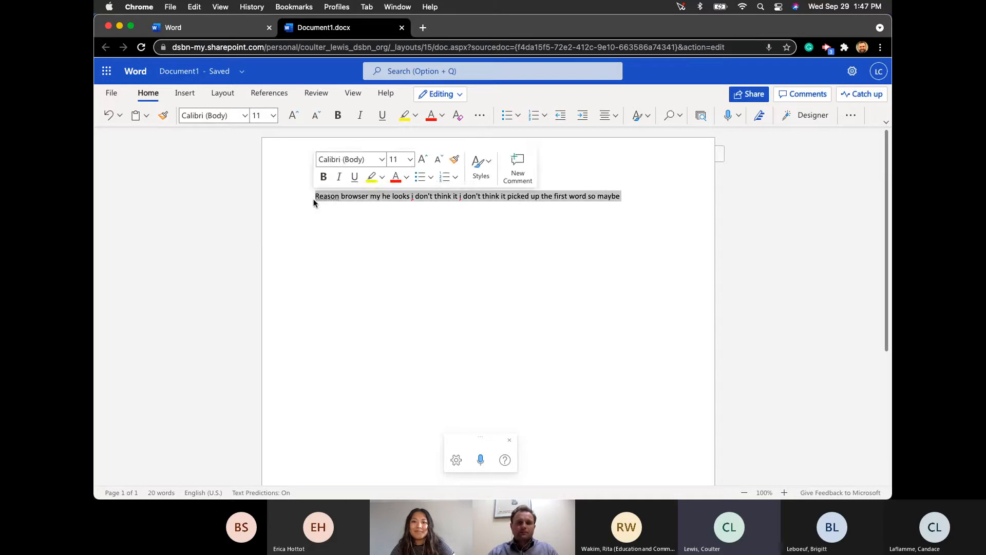
key("BackSpace")
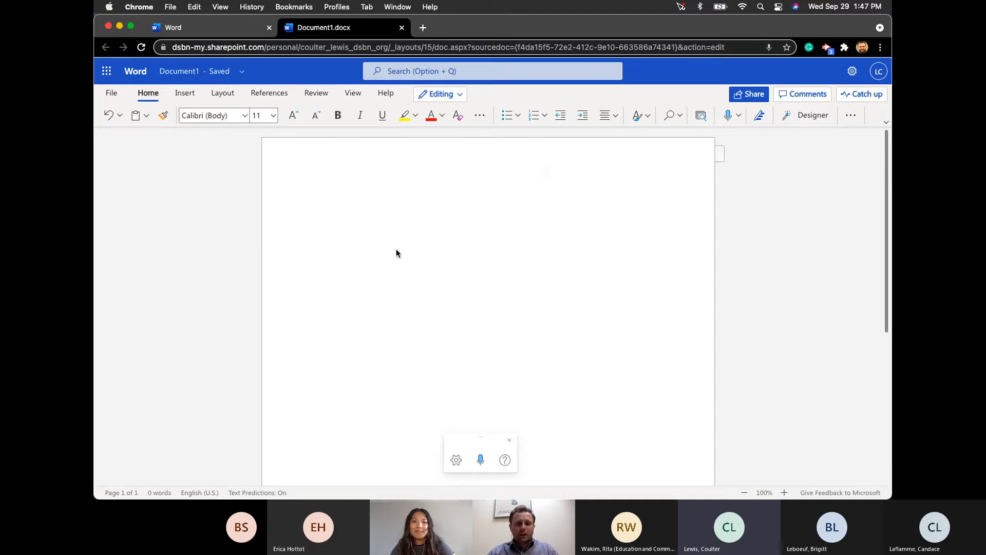
left_click(456, 459)
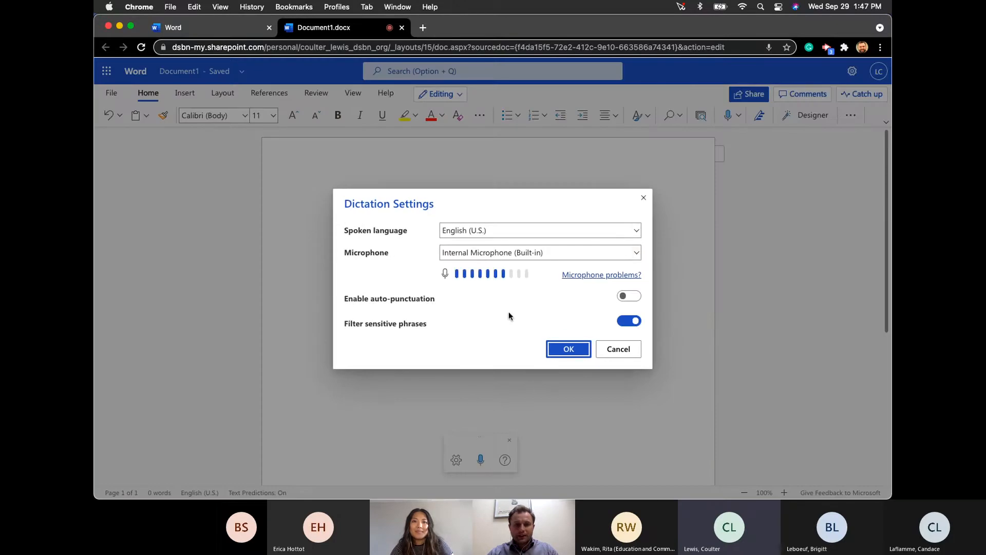
left_click(539, 232)
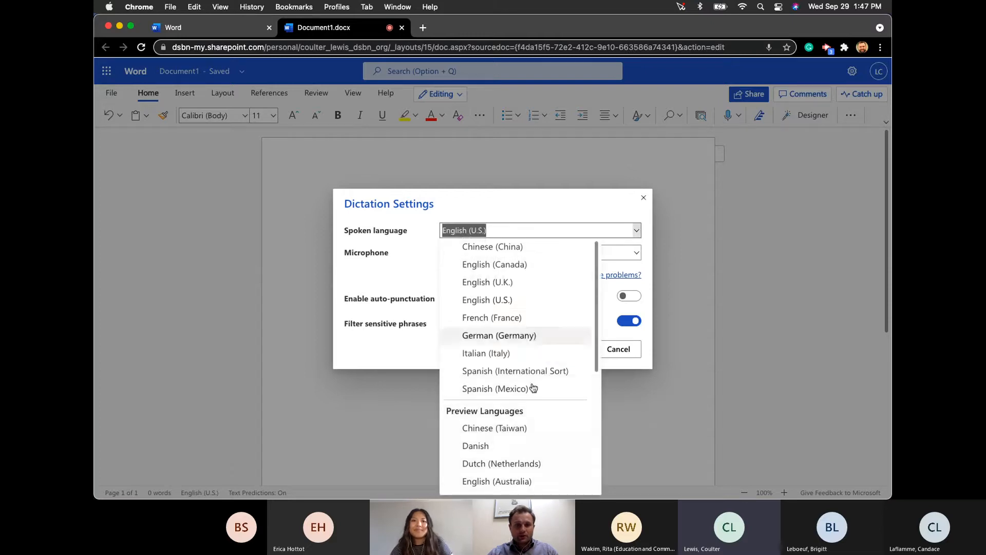
scroll(533, 388, "down", 5)
scroll(533, 388, "up", 5)
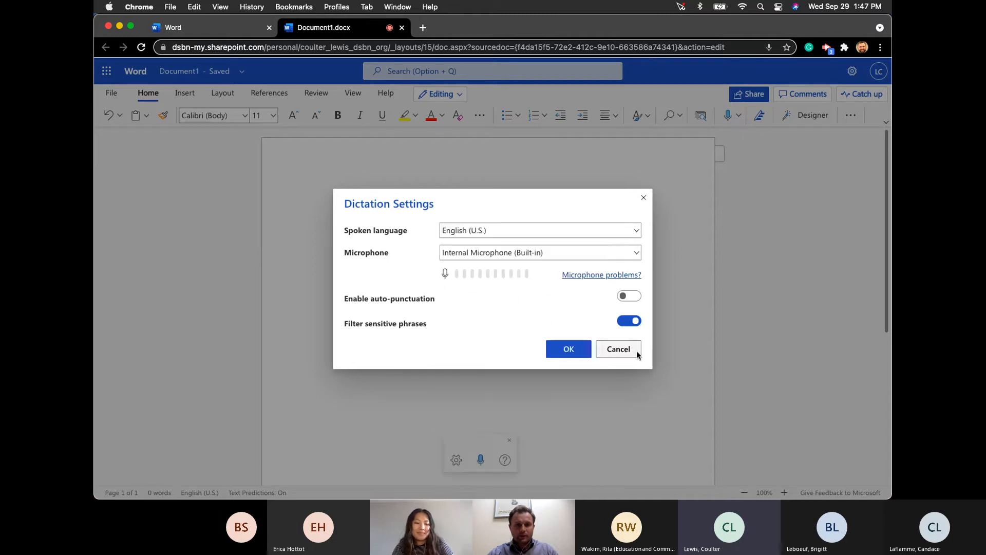
left_click(573, 351)
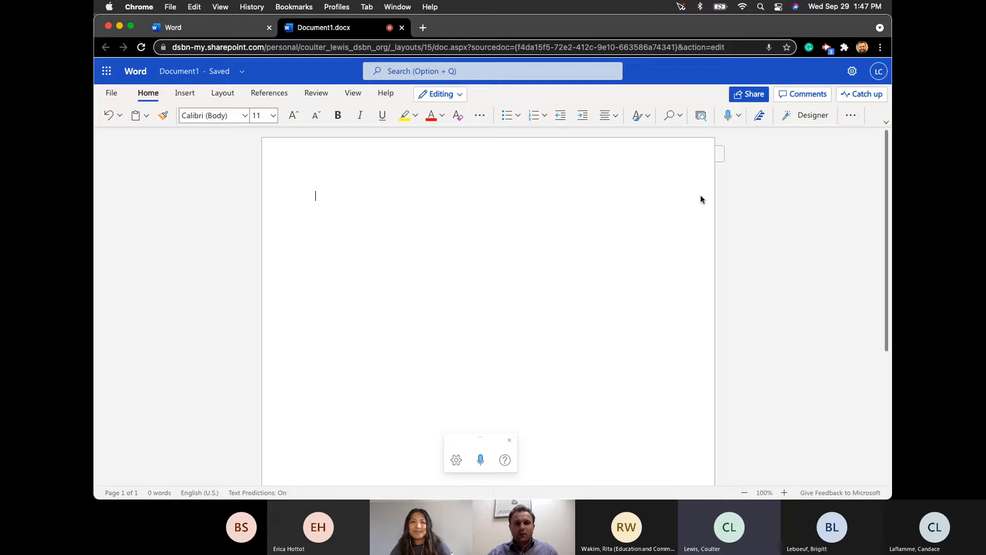
- Switch to the Classic Ribbon, then apply Heading 1 to the empty first paragraph
left_click(885, 122)
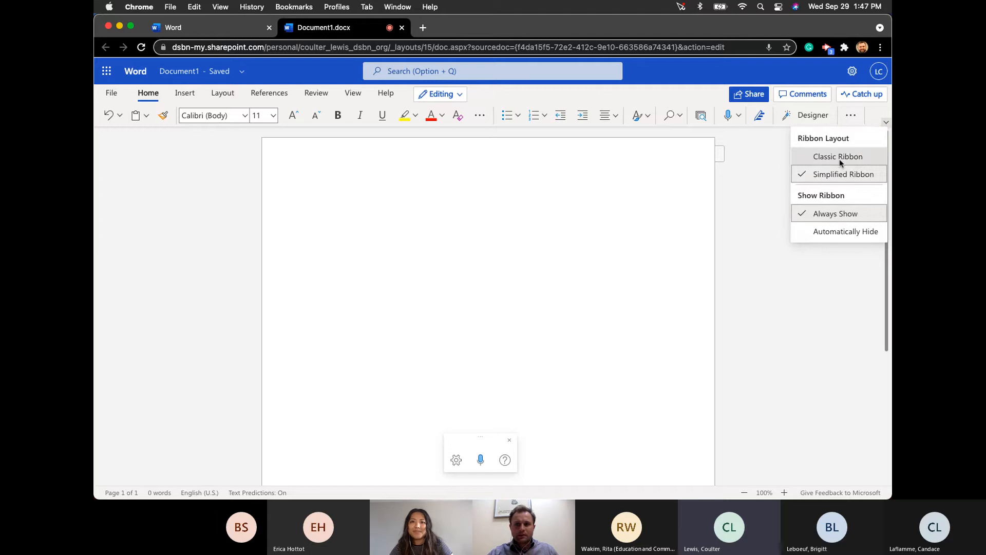
left_click(840, 157)
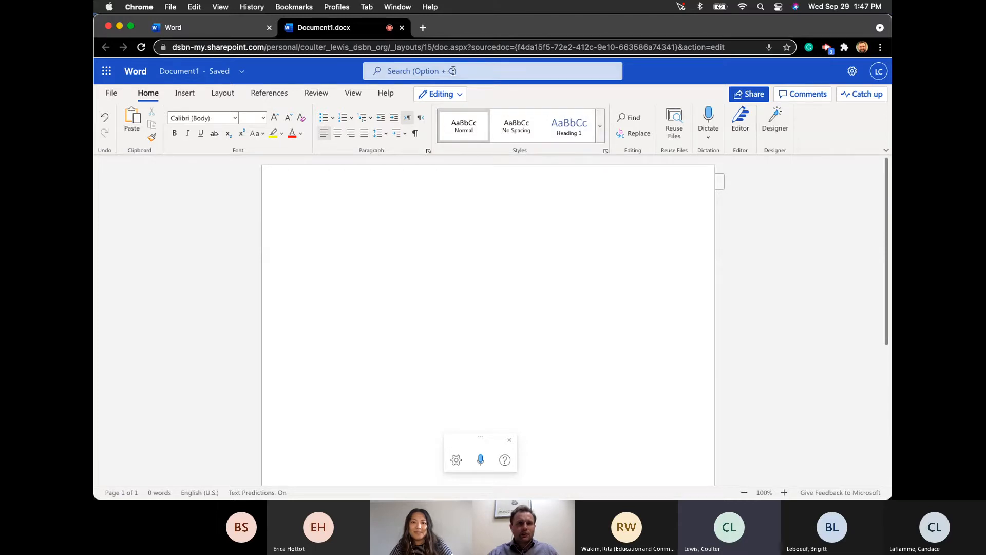
left_click(410, 71)
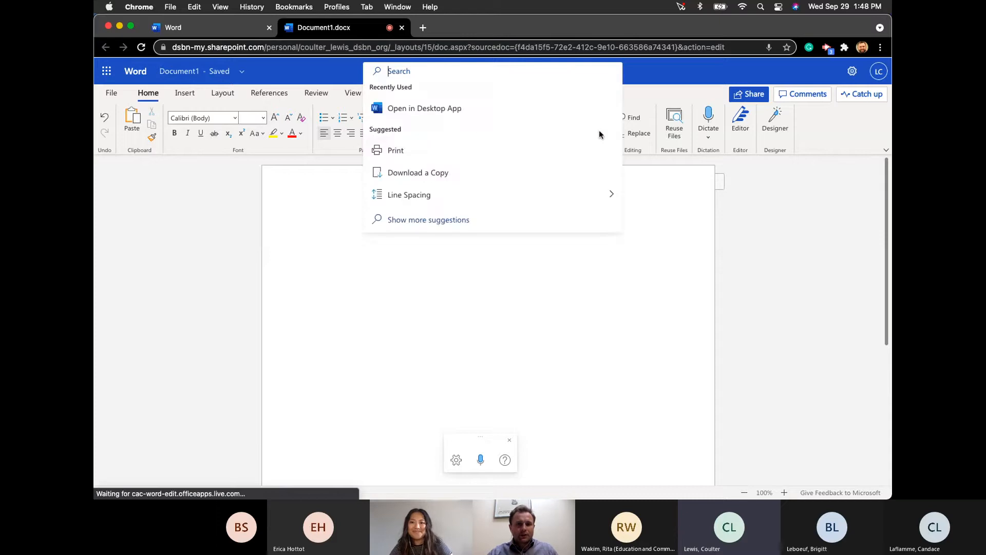
type("styles")
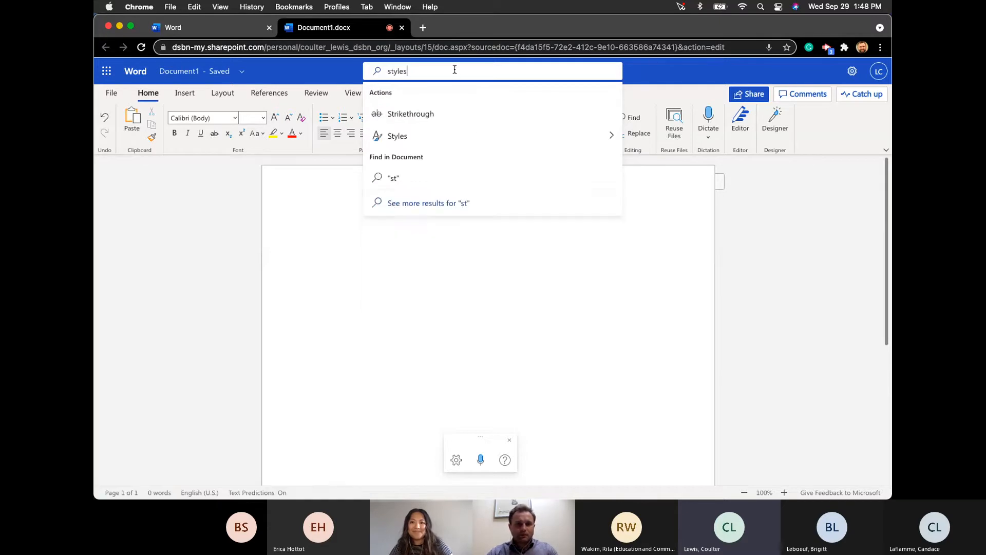
left_click(414, 137)
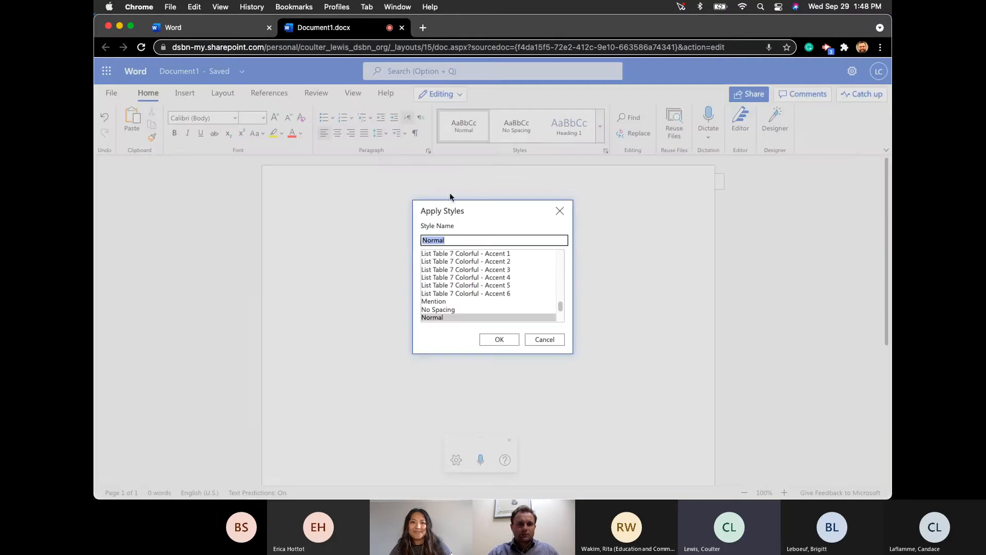
left_click(559, 212)
left_click(453, 76)
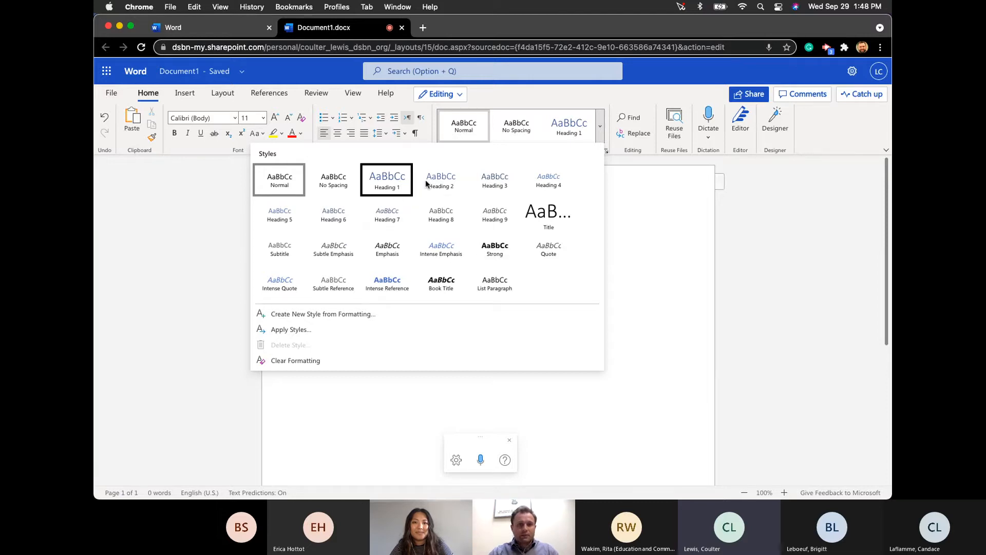
left_click(386, 181)
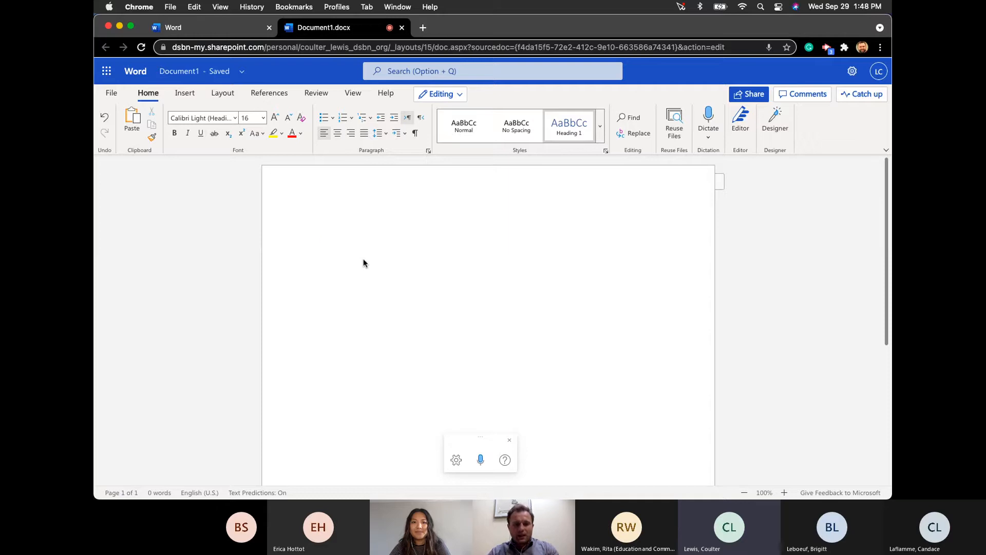
type("Meeting notes")
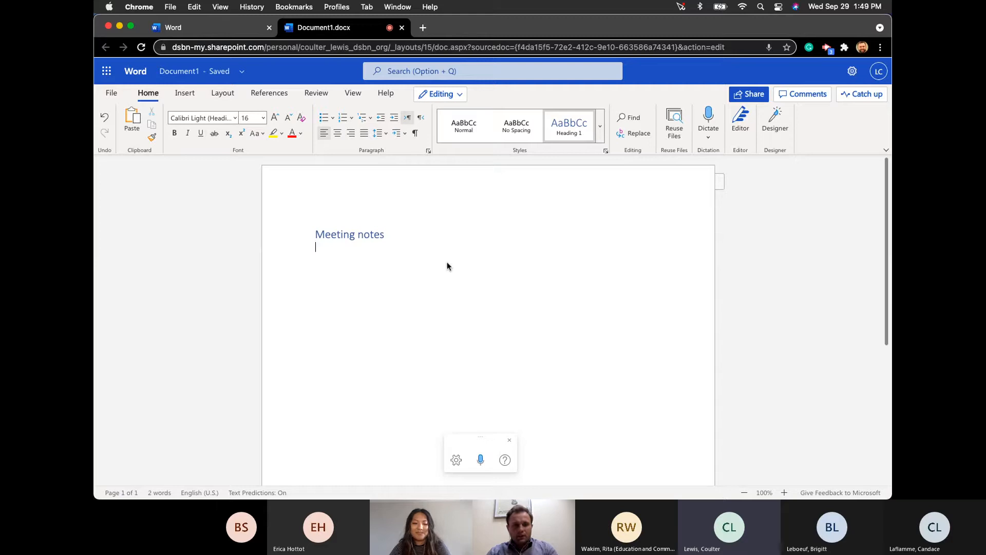
key("Return")
key("Return")
key("Return")
key("Return")
key("Return")
key("Return")
key("Return")
key("Return")
key("Return")
key("Return")
key("Return")
key("Return")
type("This is just an examp")
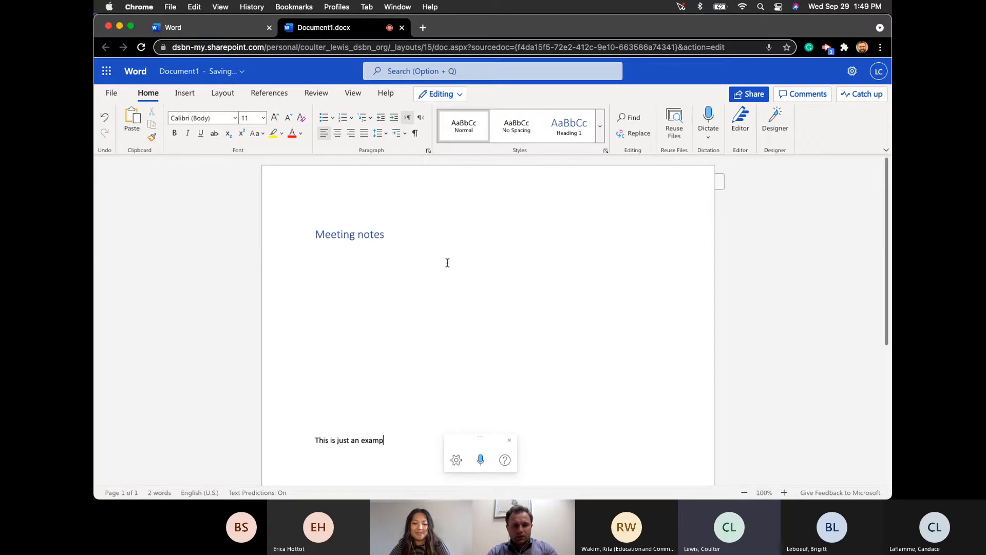
type("le of my meeting notes")
scroll(426, 185, "down", 5)
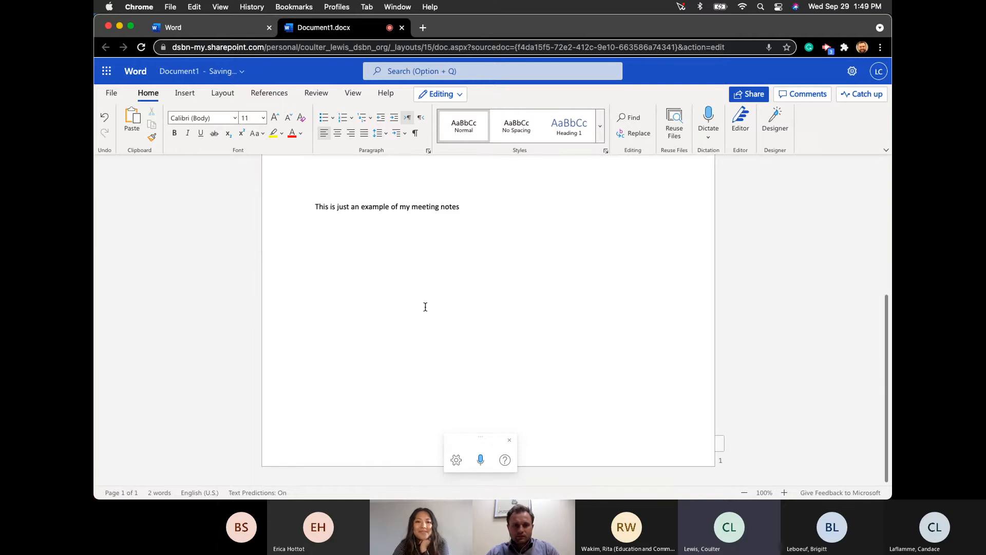
key("Return")
key("Return")
key("Return")
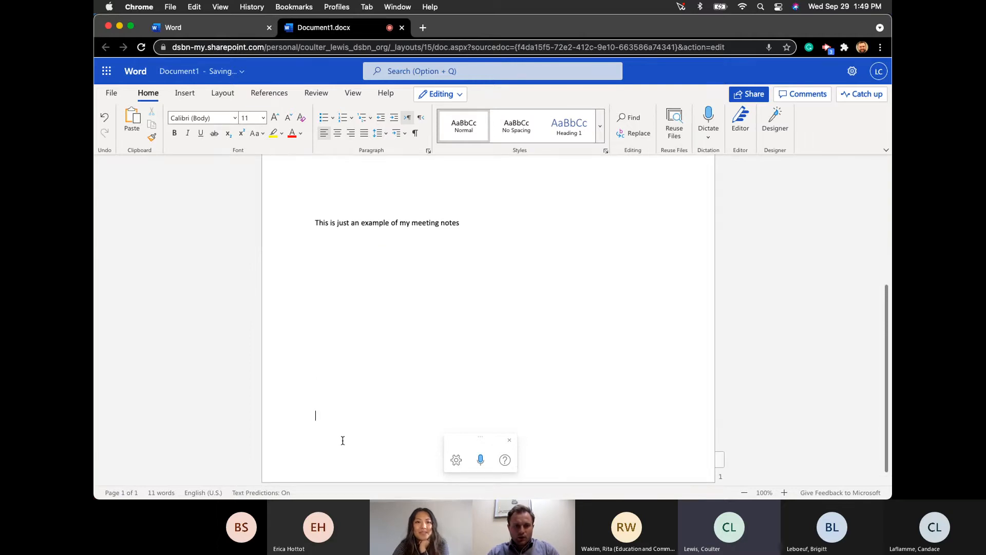
key("Return")
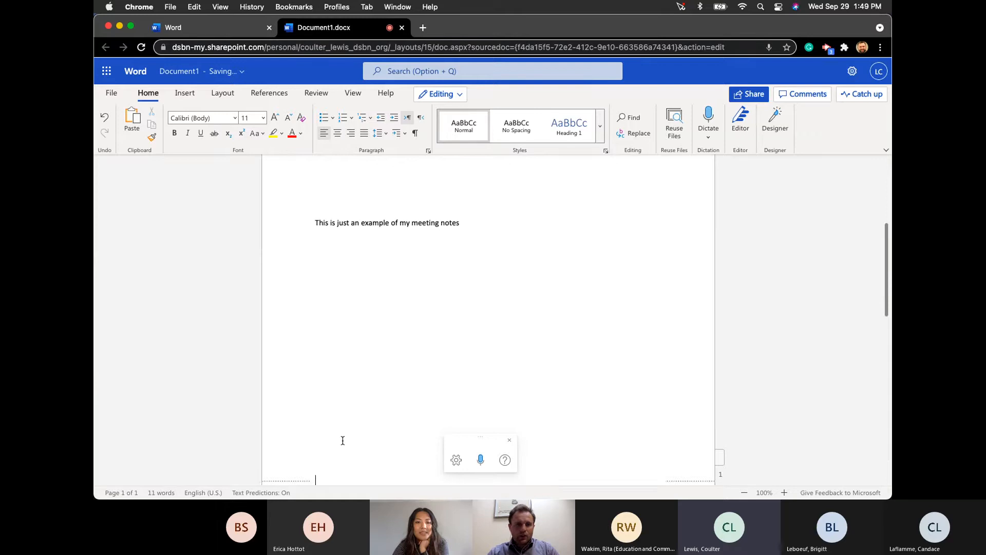
key("Return")
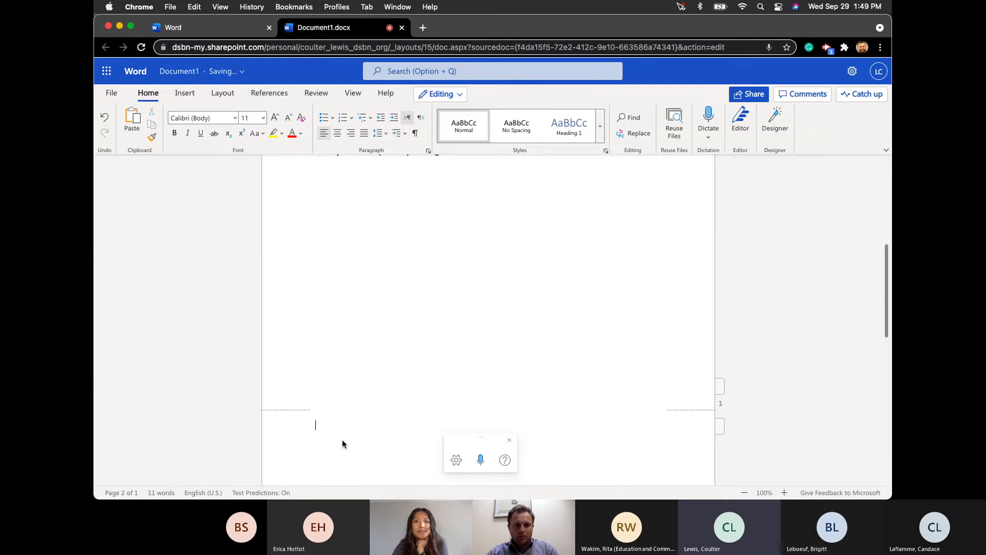
key("super+alt+1")
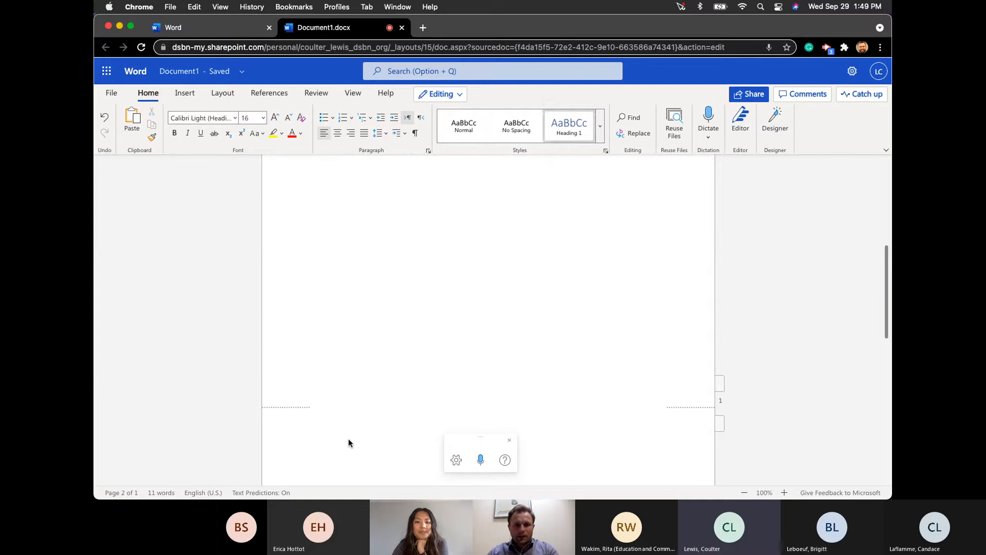
type("Adgends")
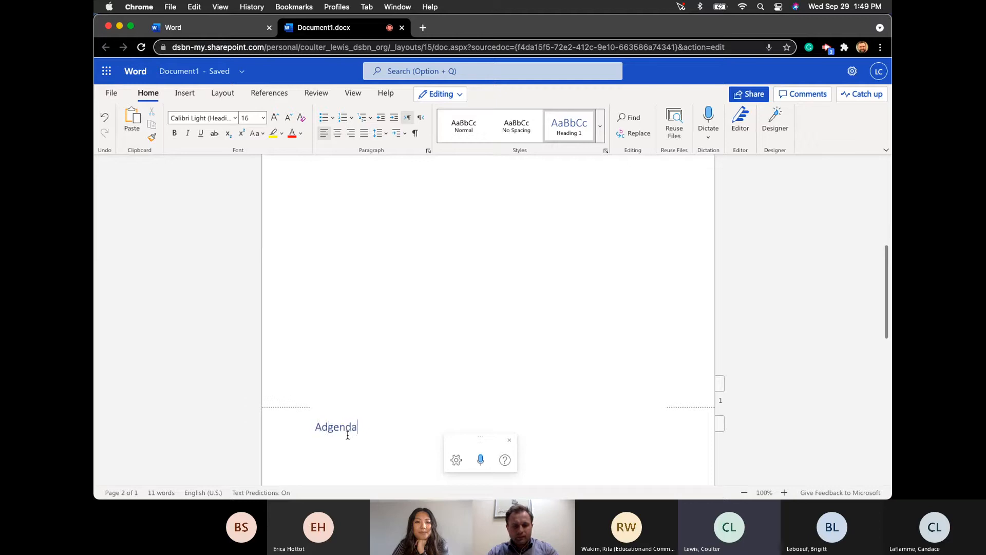
left_click(336, 346)
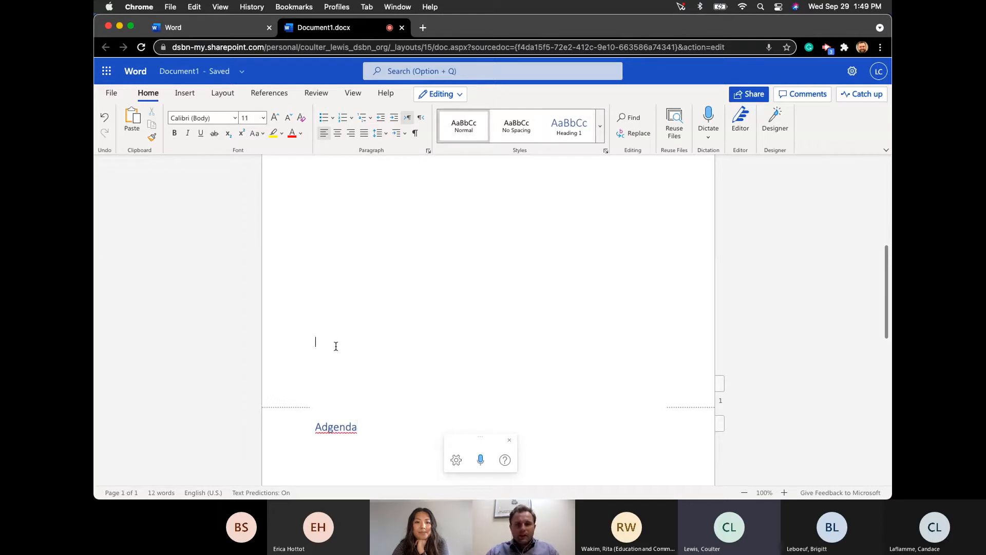
scroll(337, 343, "up", 5)
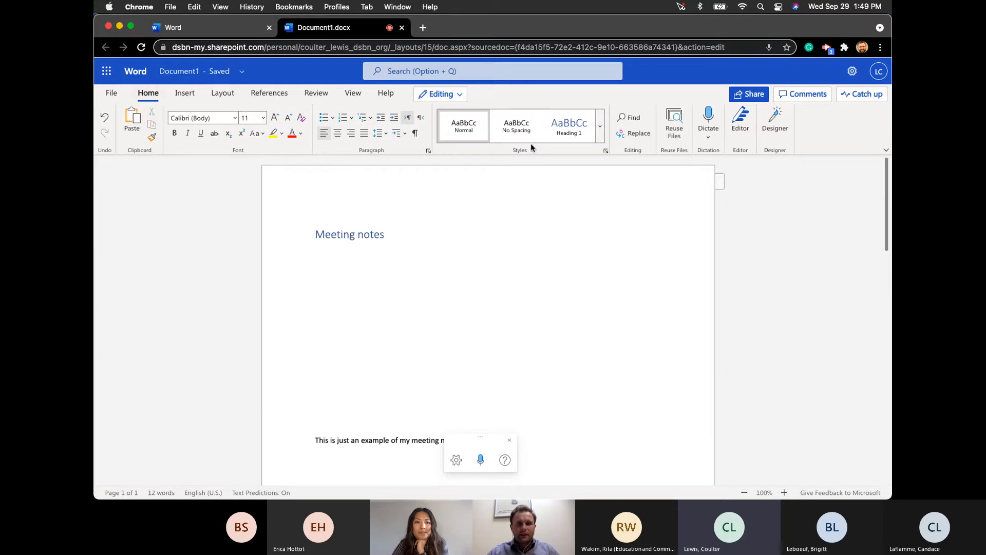
left_click(885, 150)
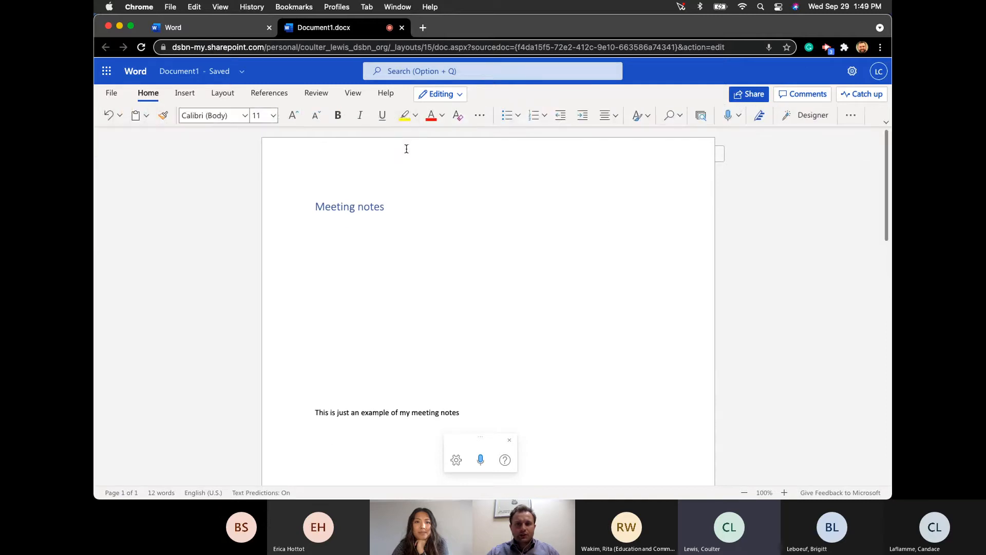
left_click(481, 117)
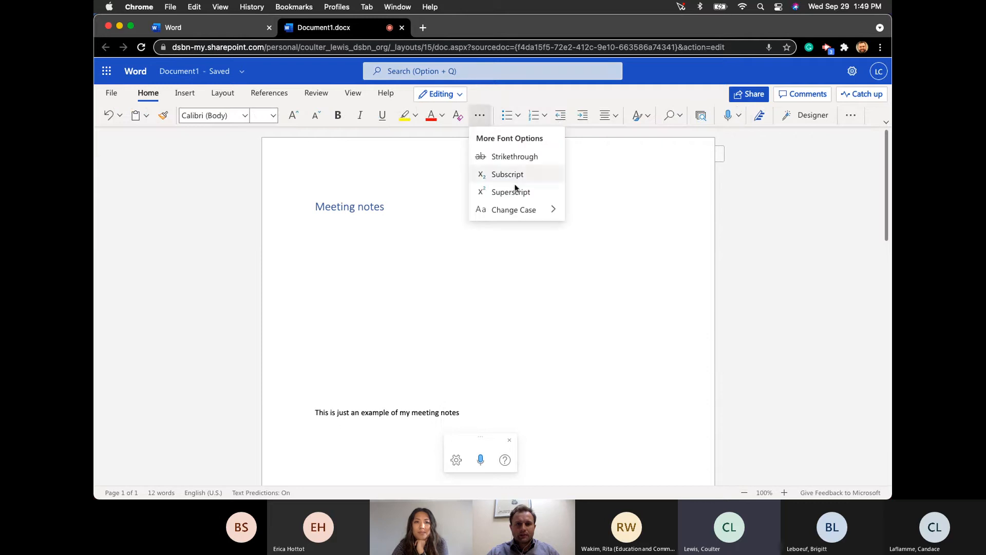
mouse_move(544, 213)
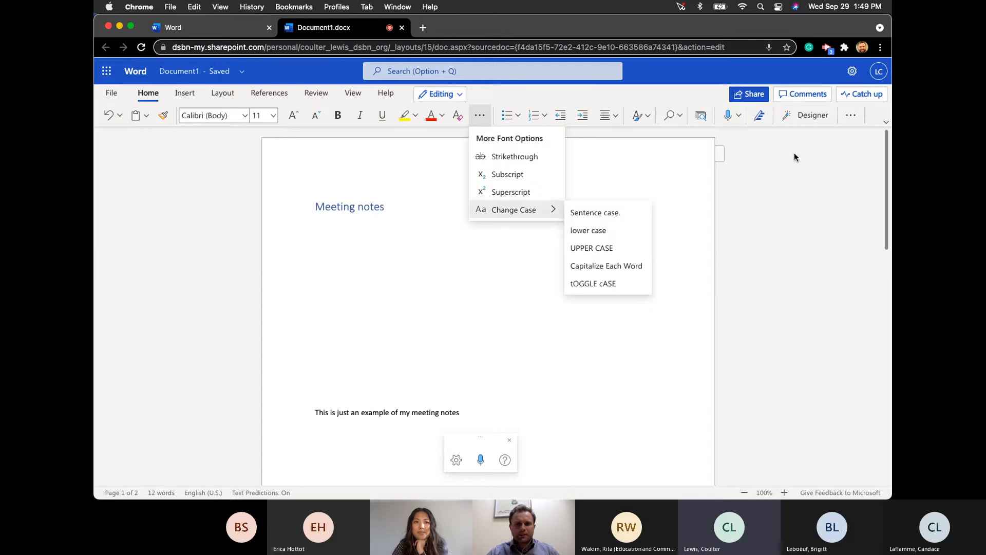
left_click(884, 121)
left_click(884, 122)
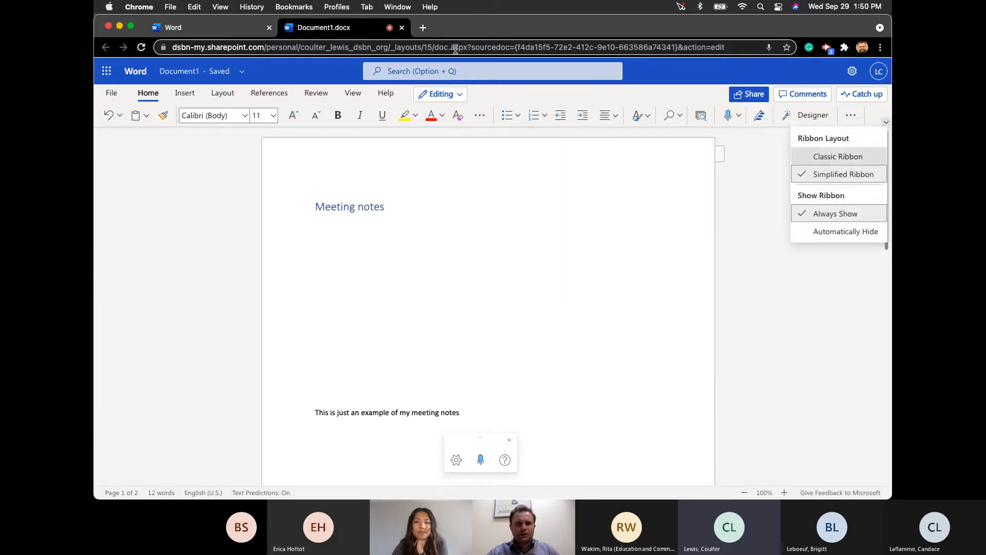
left_click(827, 156)
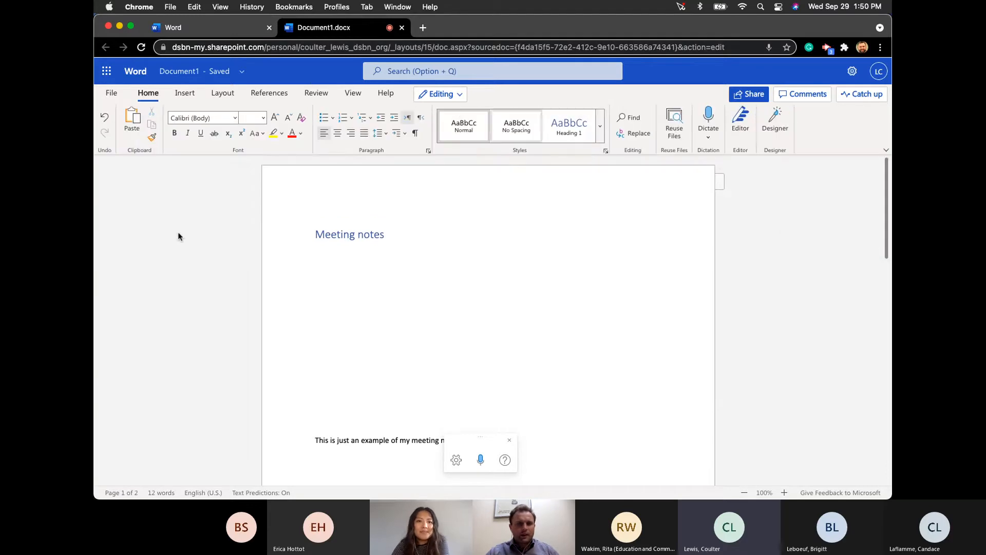
- Insert a table of contents above Meeting notes, listing Meeting notes (page 1) and Adgenda (page 2)
left_click(313, 93)
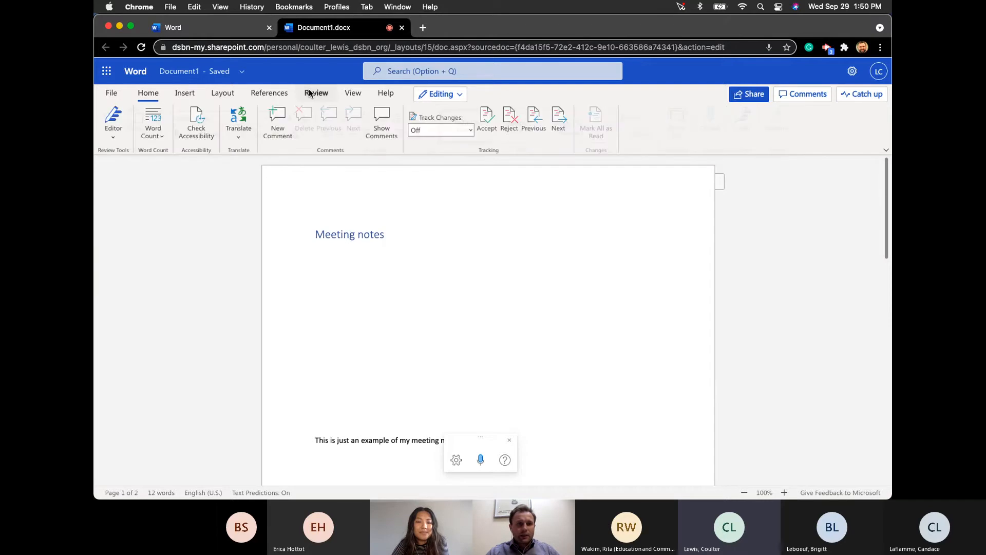
left_click(272, 94)
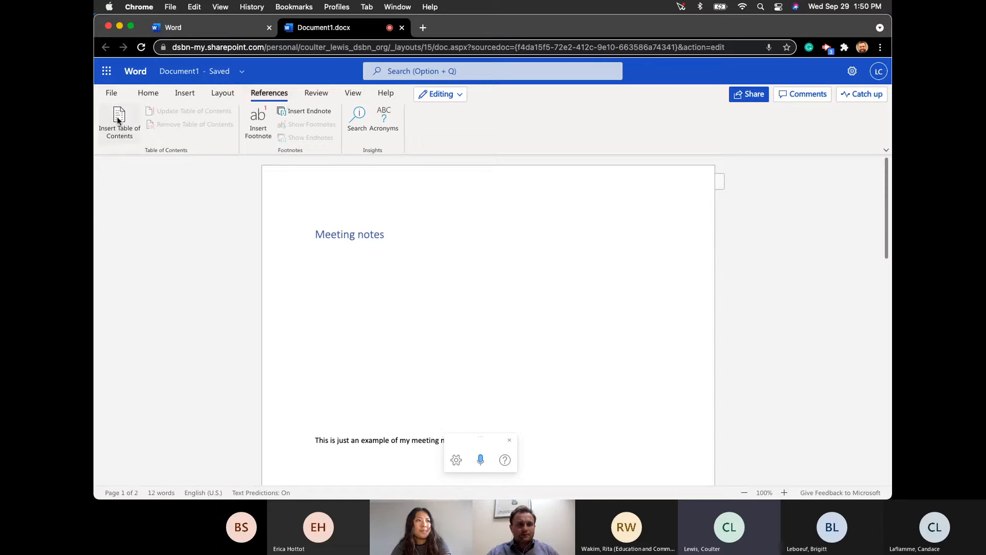
left_click(117, 121)
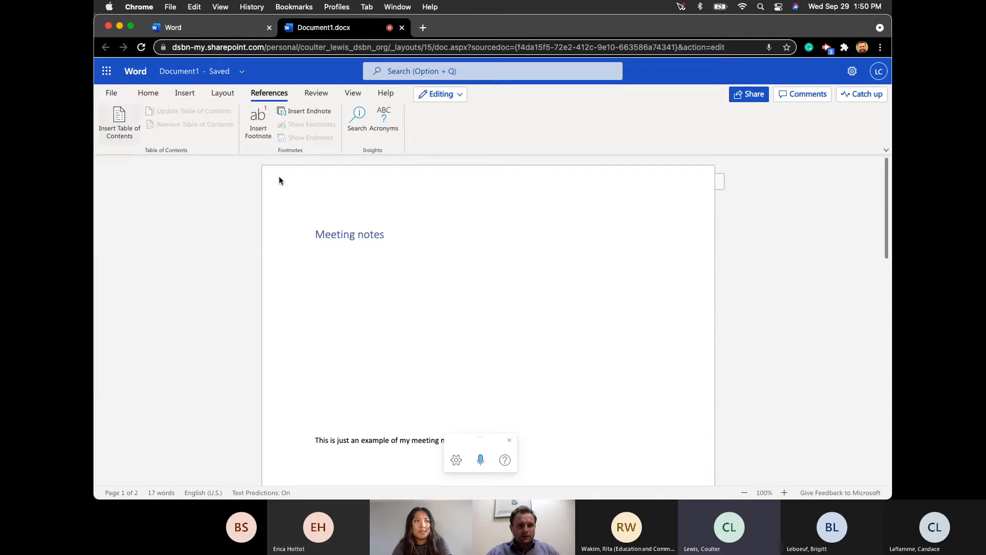
left_click(316, 236)
left_click(115, 118)
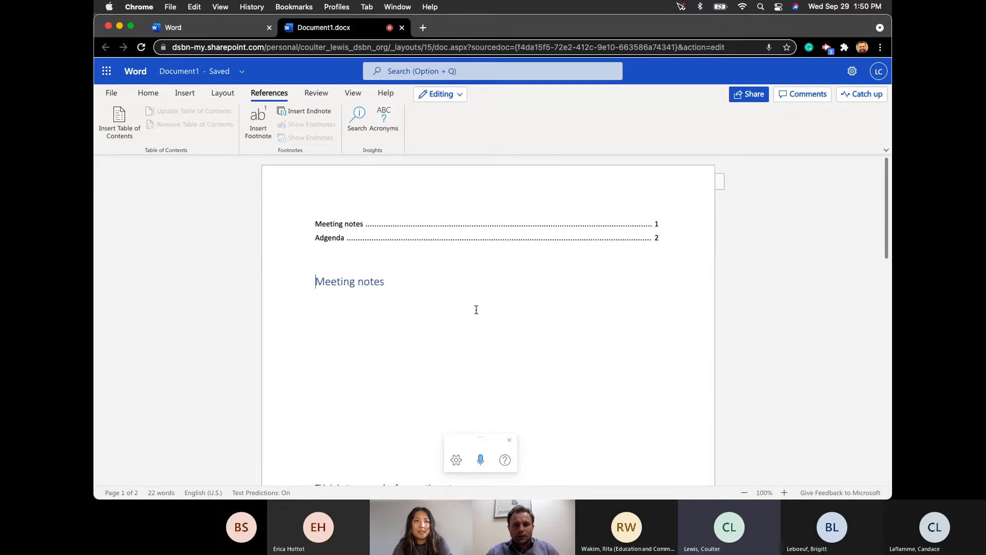
scroll(377, 261, "down", 10)
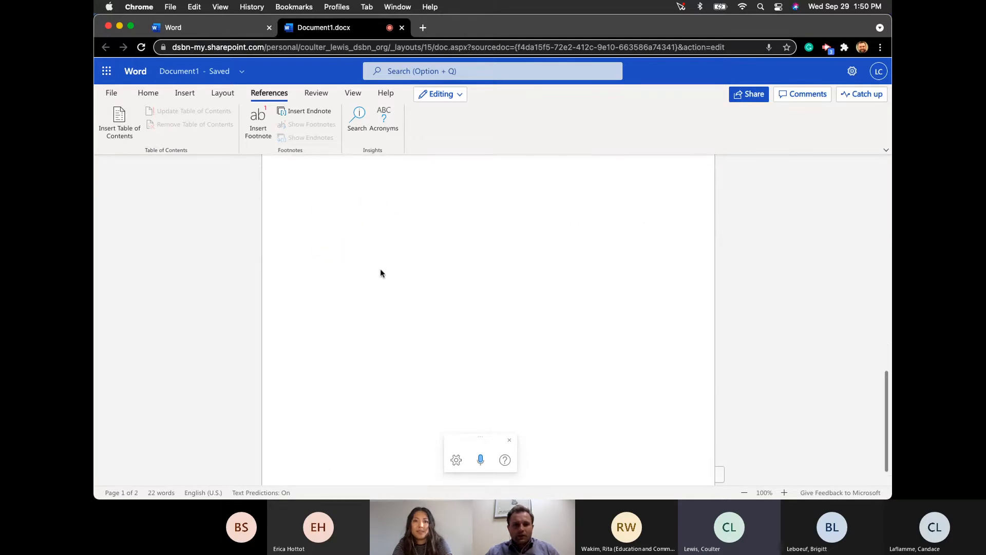
- Replace the misspelled heading 'Adgenda' with the suggested spelling 'Agenda'
scroll(328, 439, "up", 2)
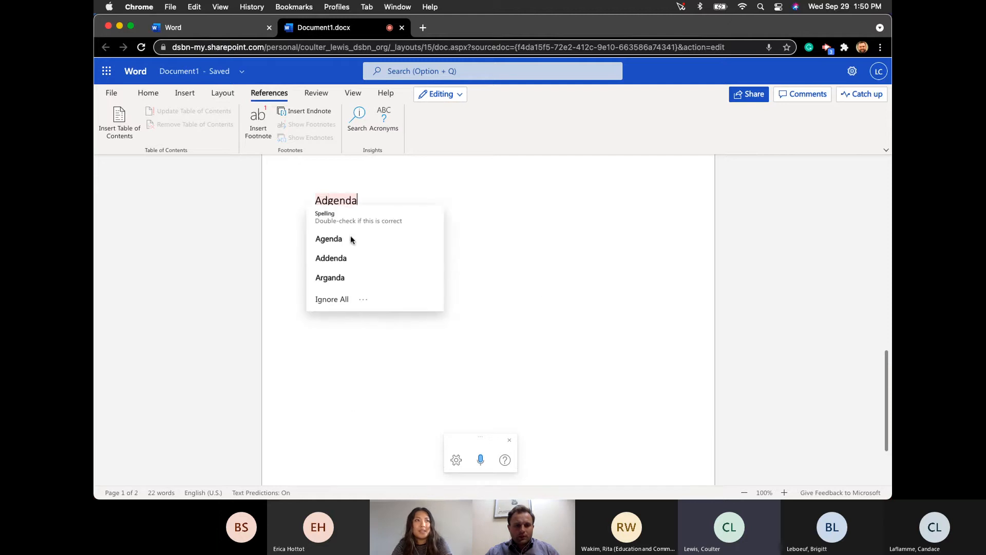
left_click(341, 245)
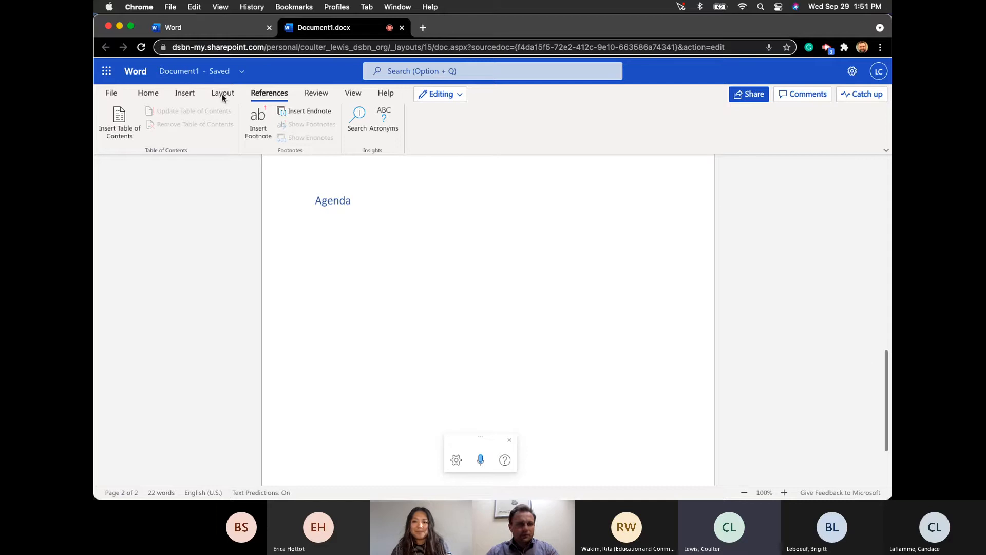
mouse_move(707, 470)
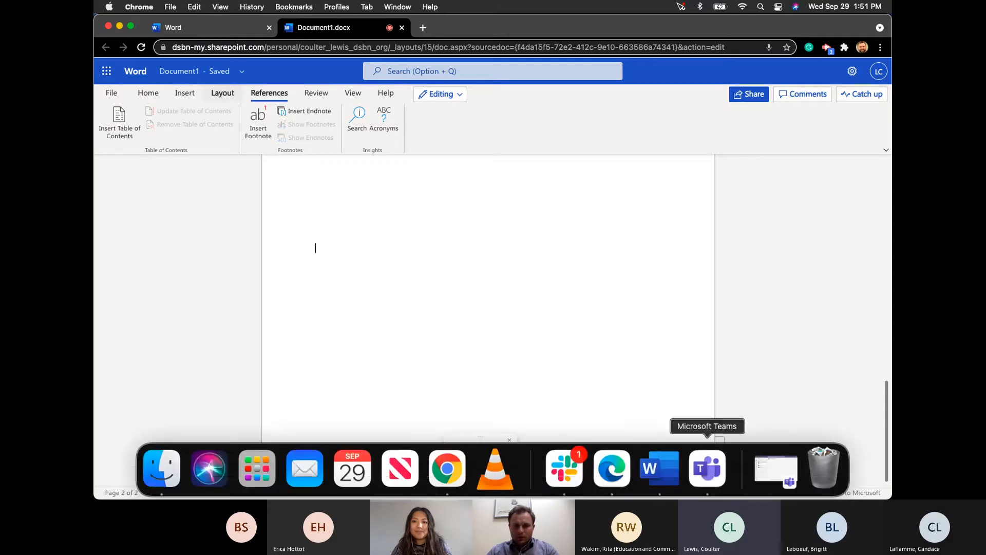
left_click(222, 92)
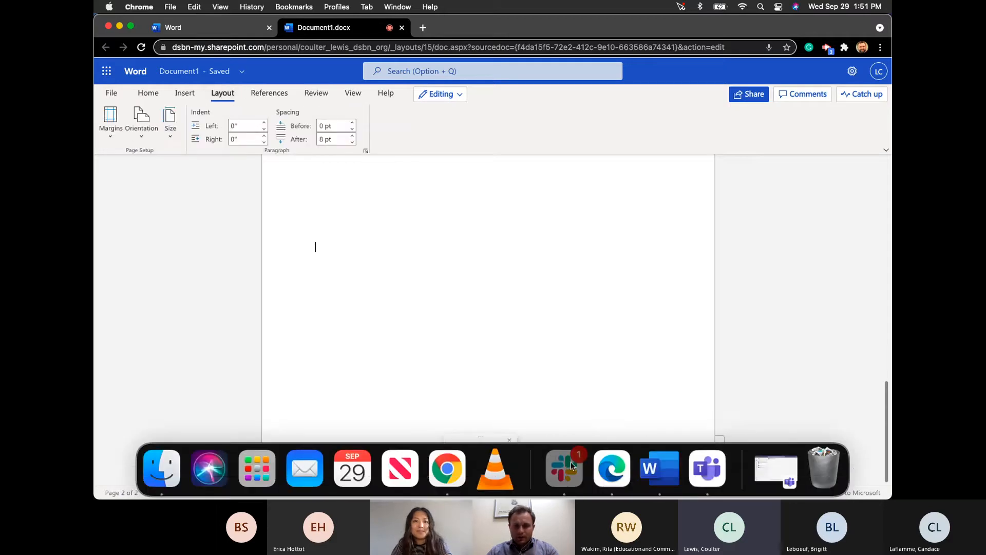
right_click(580, 456)
left_click(565, 420)
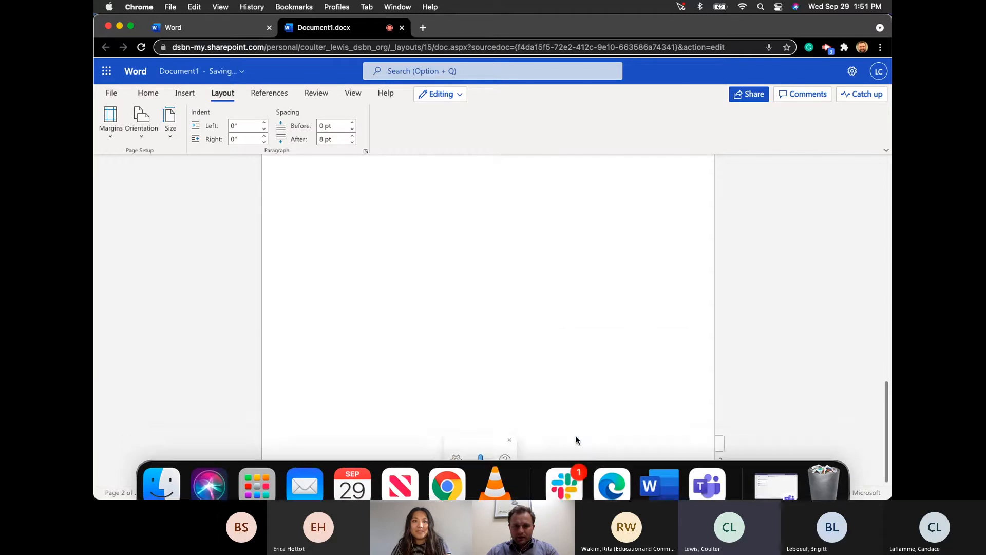
right_click(574, 478)
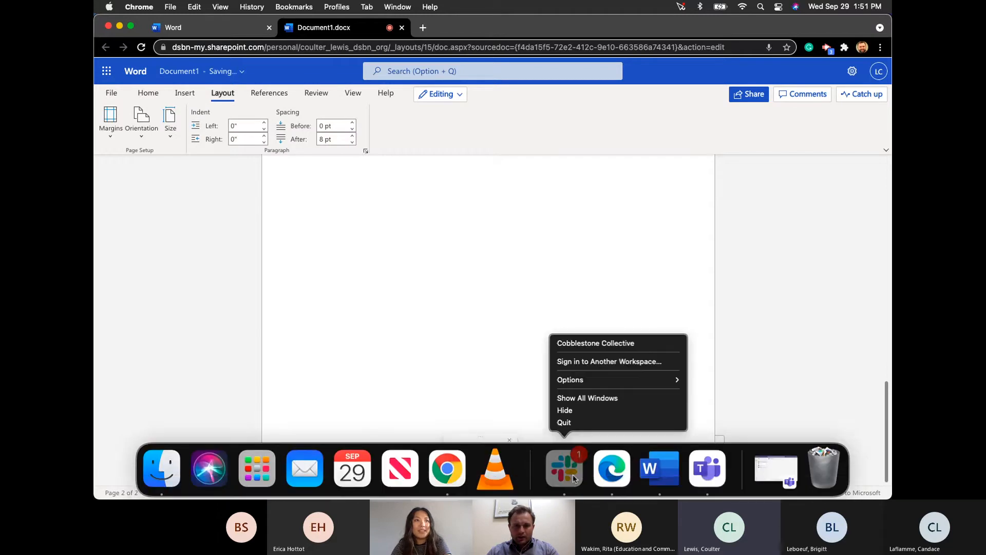
left_click(568, 425)
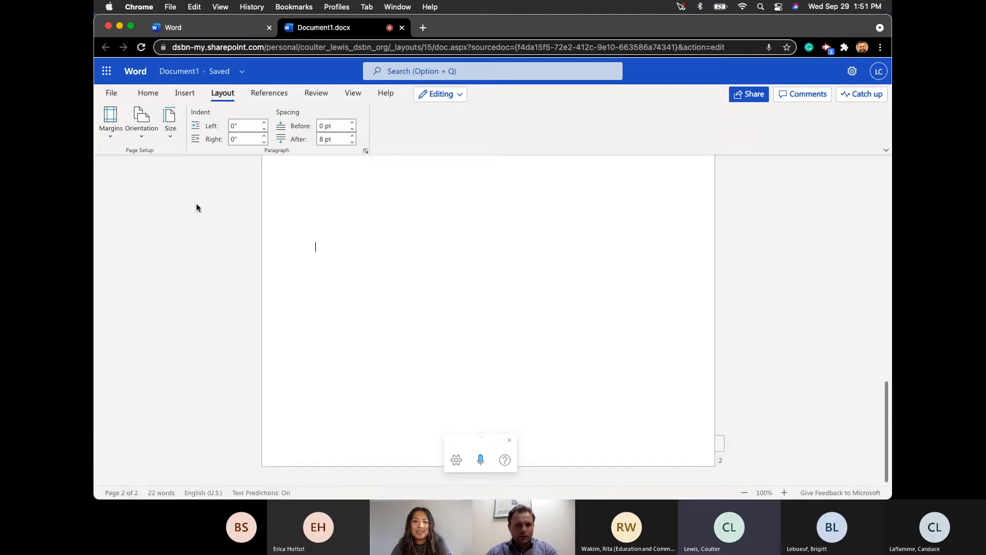
scroll(238, 236, "up", 6)
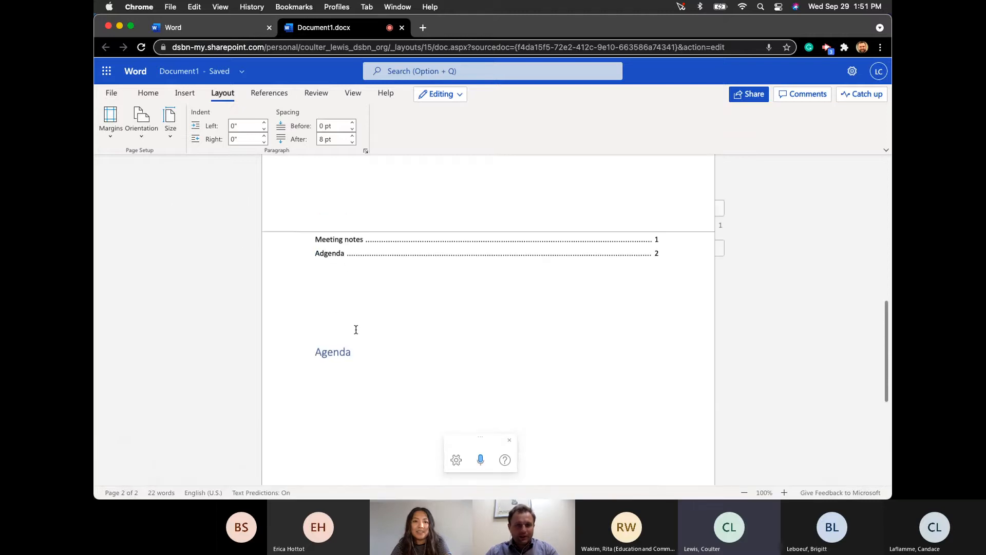
scroll(355, 329, "up", 5)
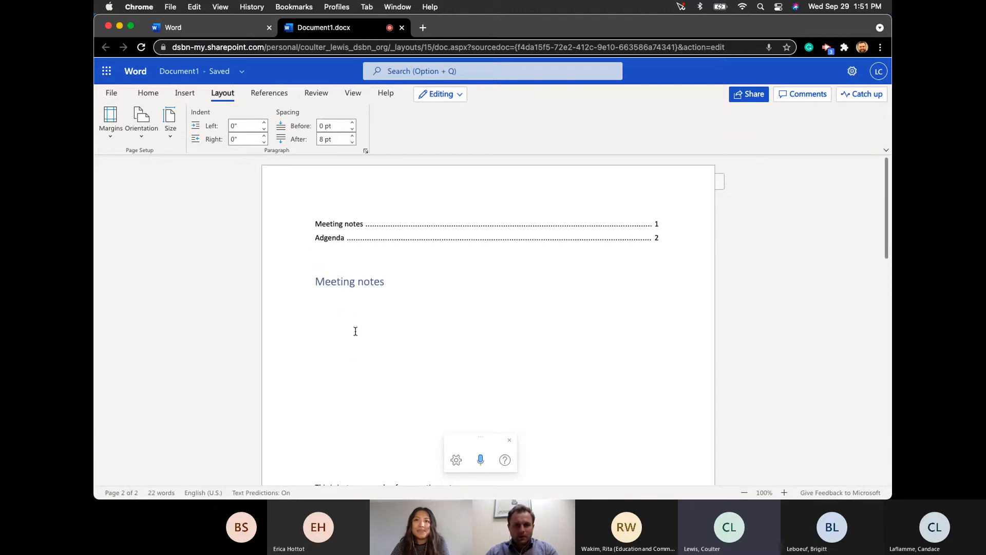
scroll(356, 332, "down", 15)
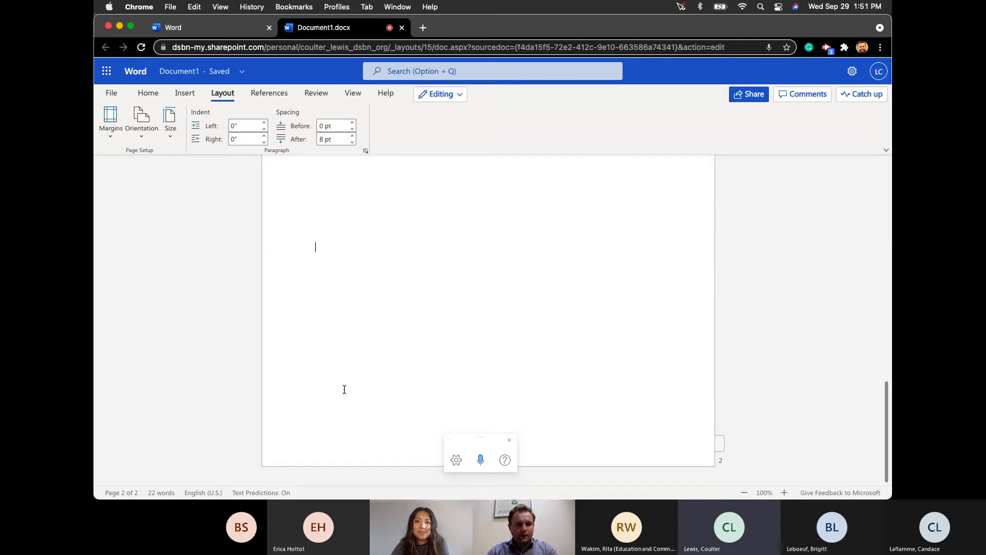
- Add a page break and a Heading 1 titled 'Items to do post meeting' on page 3
key("super+Return")
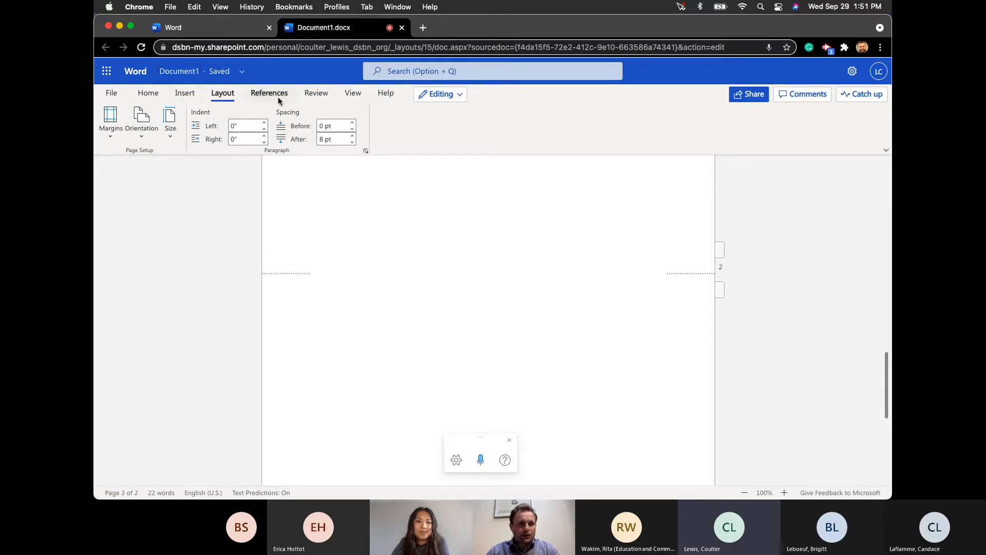
left_click(149, 94)
left_click(546, 129)
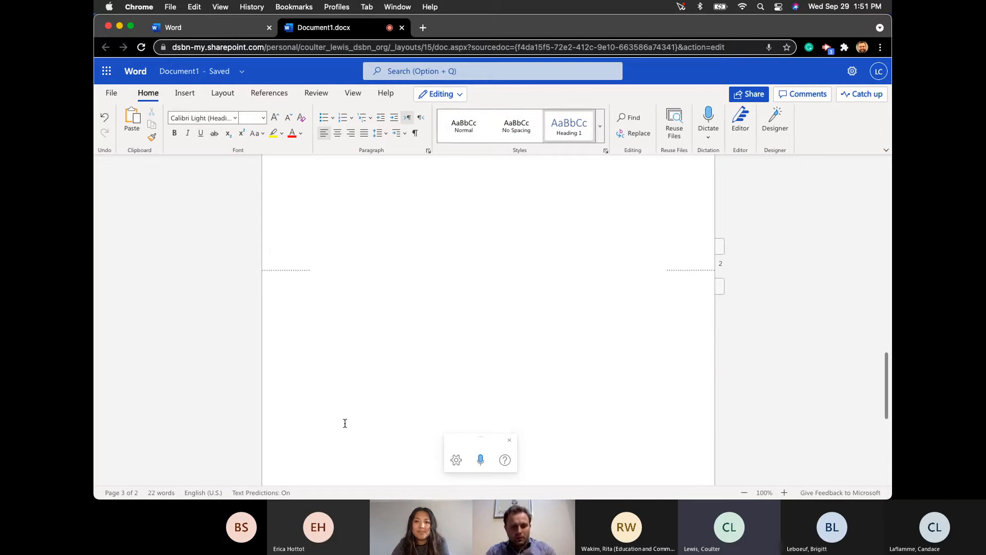
type("To")
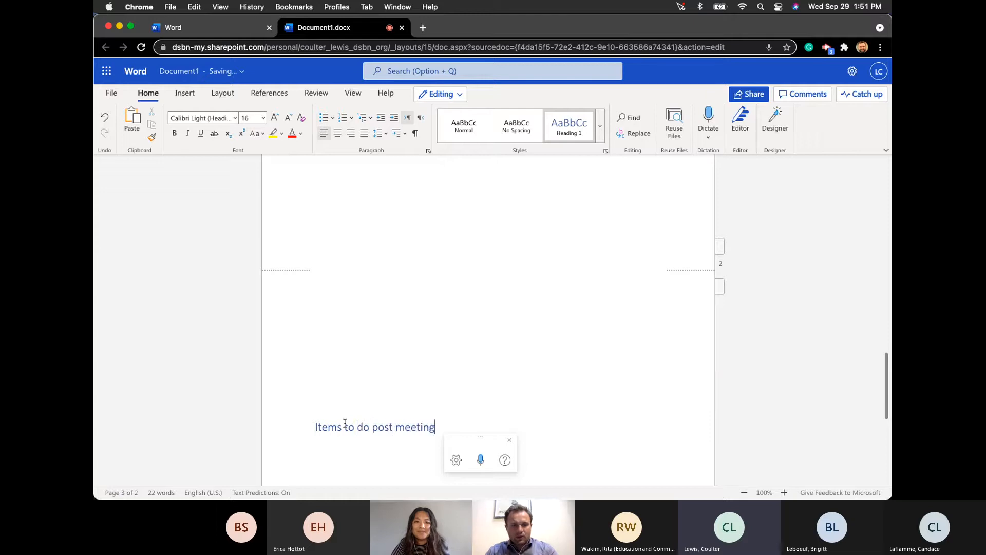
left_click(403, 373)
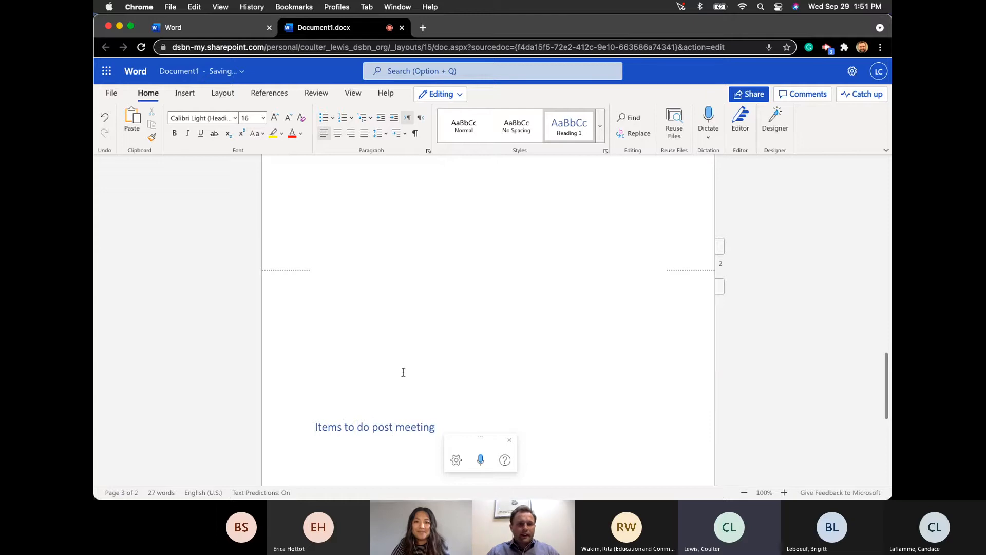
scroll(356, 284, "up", 15)
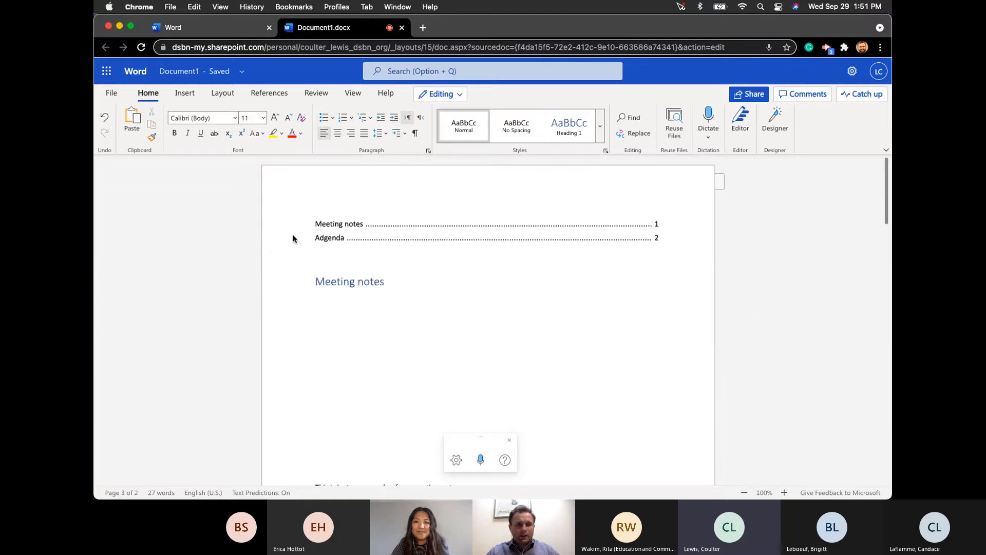
mouse_move(345, 235)
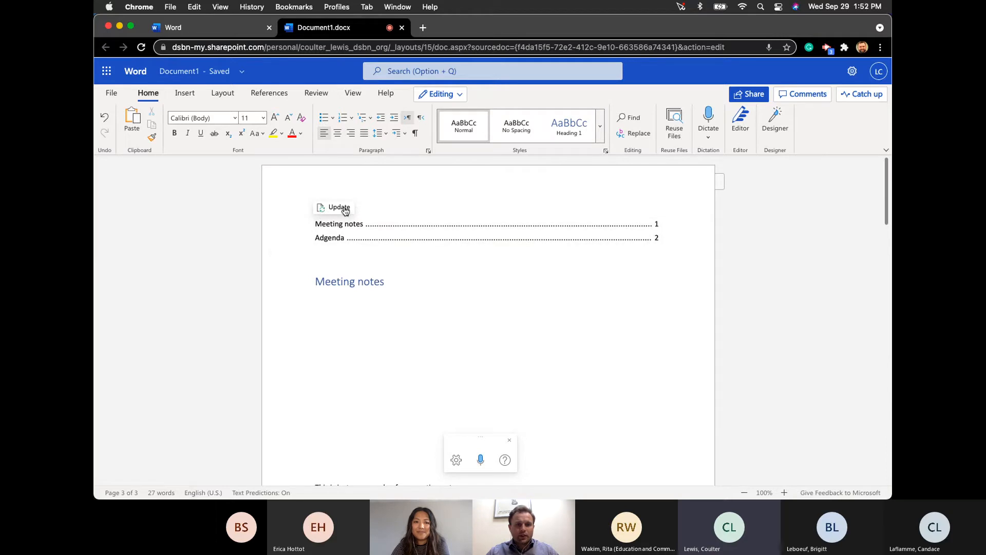
- Update the TOC (Meeting notes 1, Agenda 2, Items to do post meeting 3) and add a line after Meeting notes
left_click(345, 208)
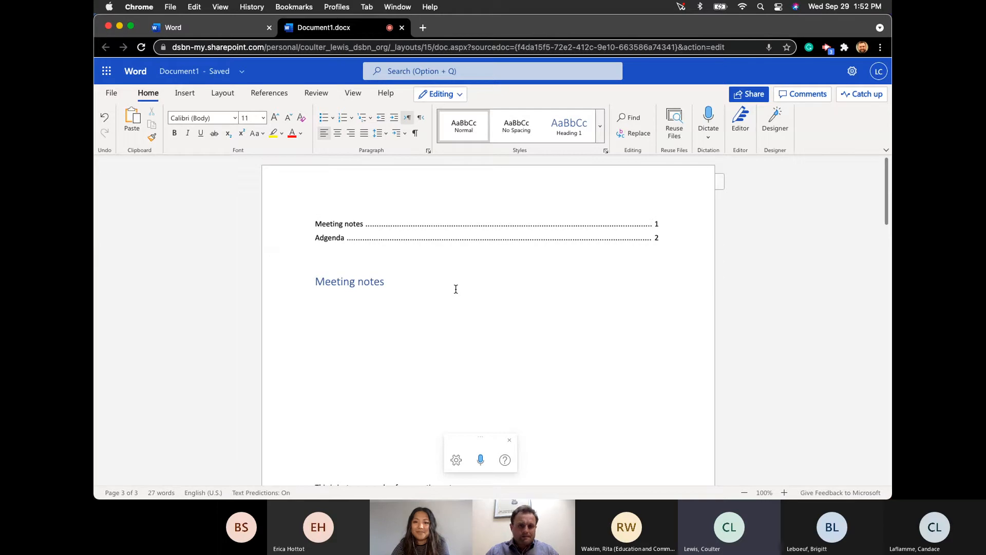
left_click(276, 94)
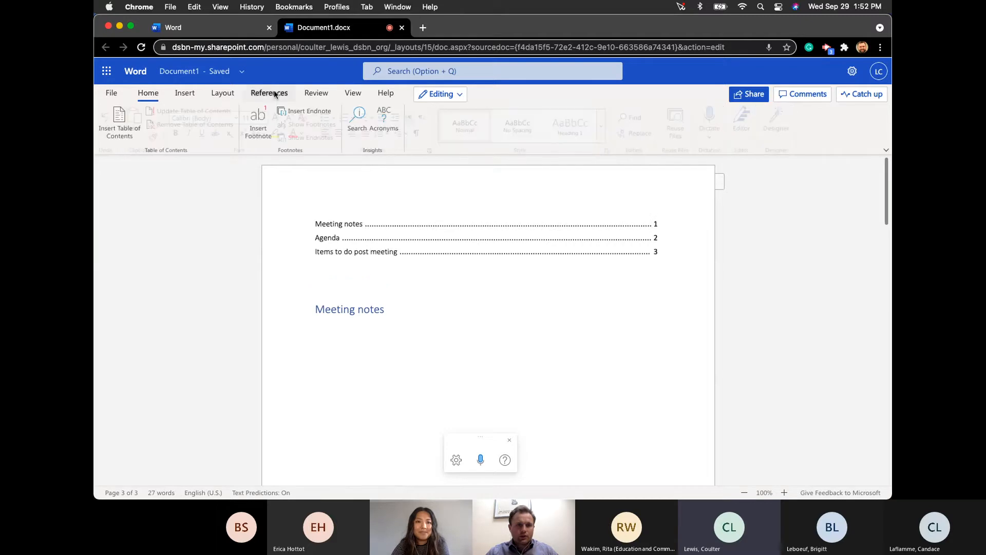
key("super+Tab")
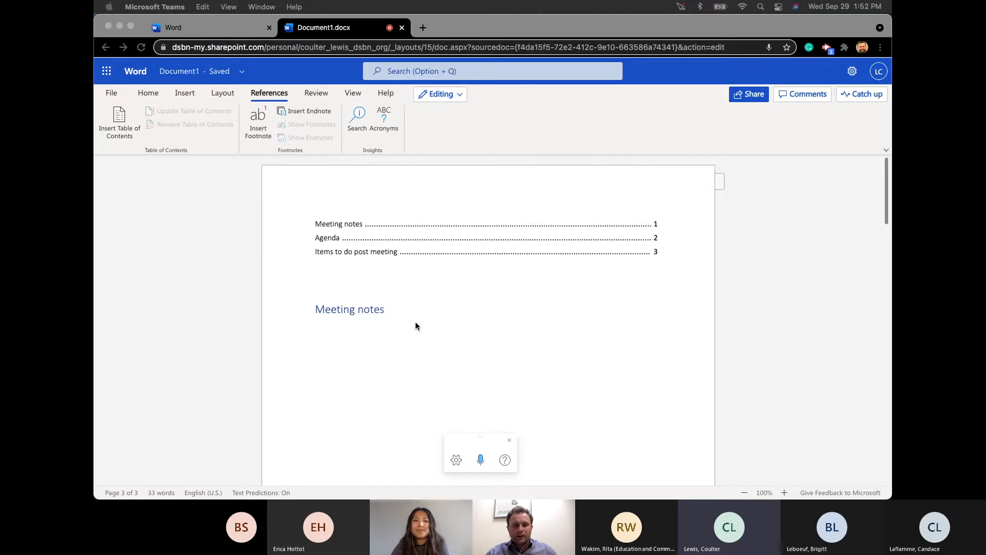
left_click(395, 312)
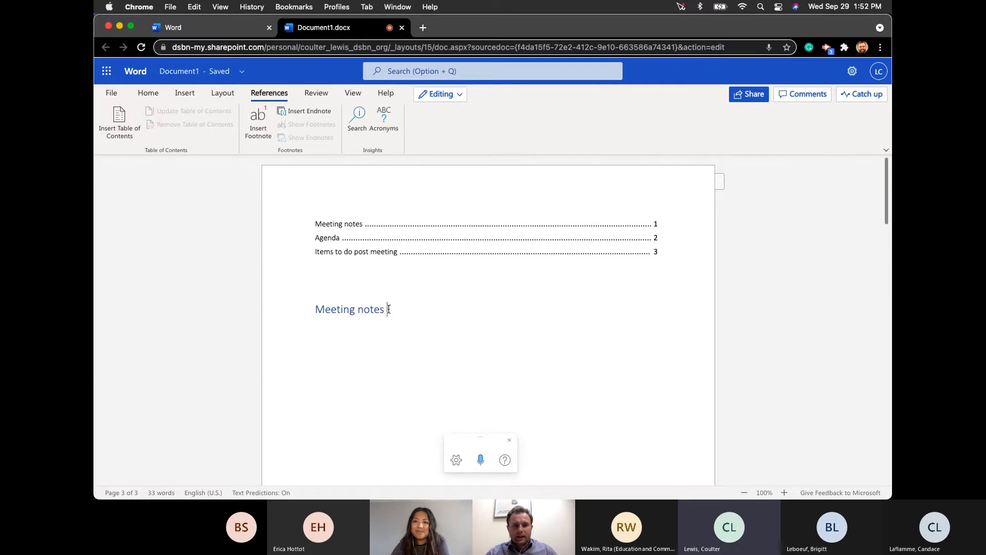
key("Return")
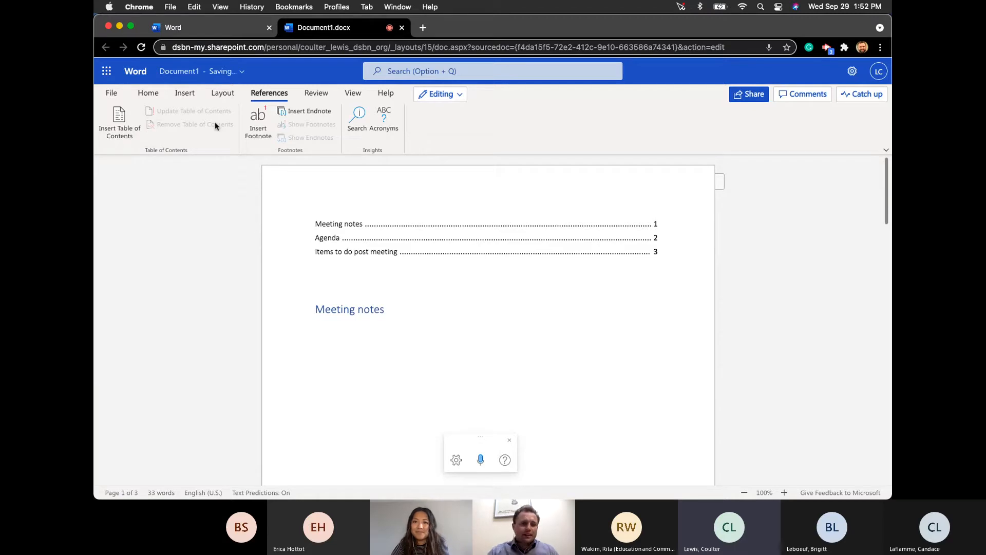
- Apply Heading 1 to 'Example of page on TOC' and update the table of contents to list it
left_click(150, 95)
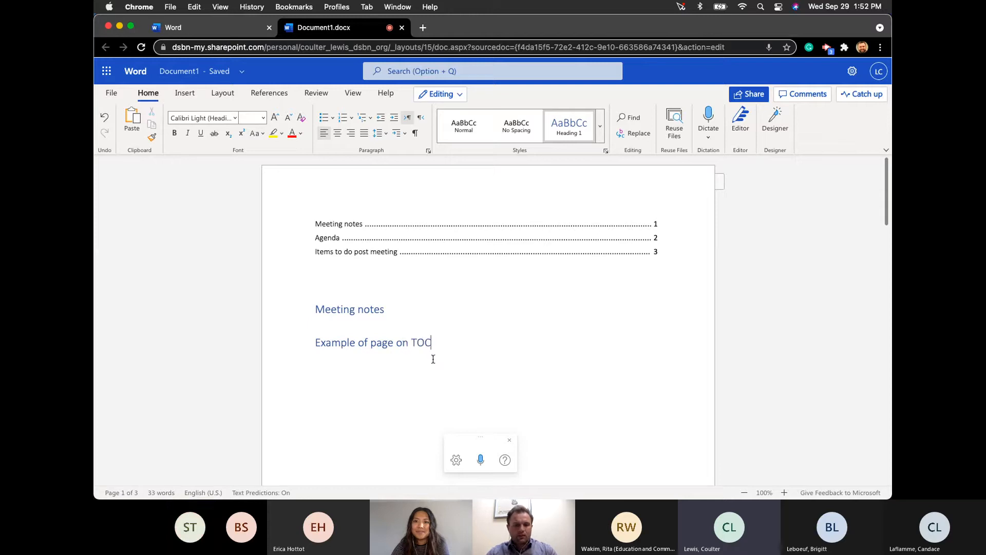
left_click(372, 258)
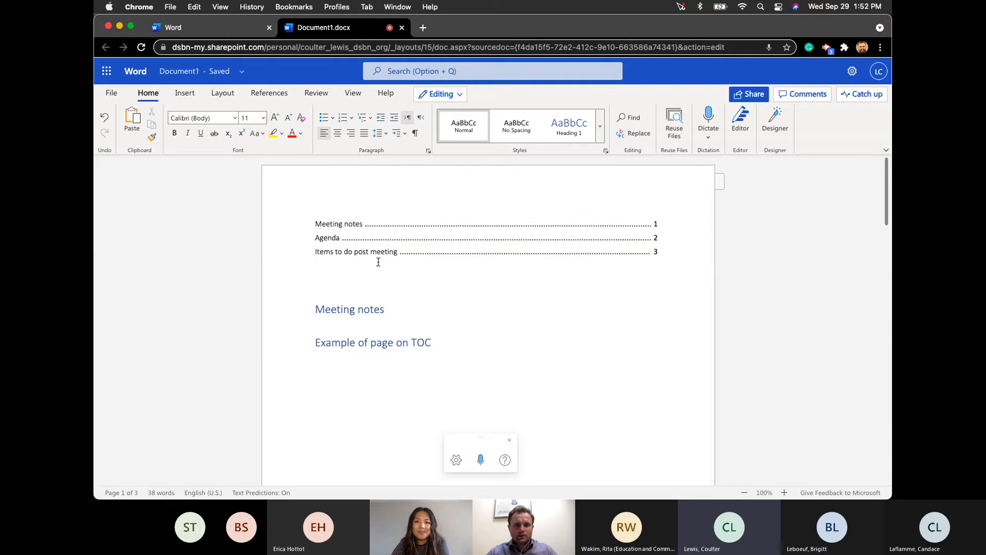
left_click(541, 364)
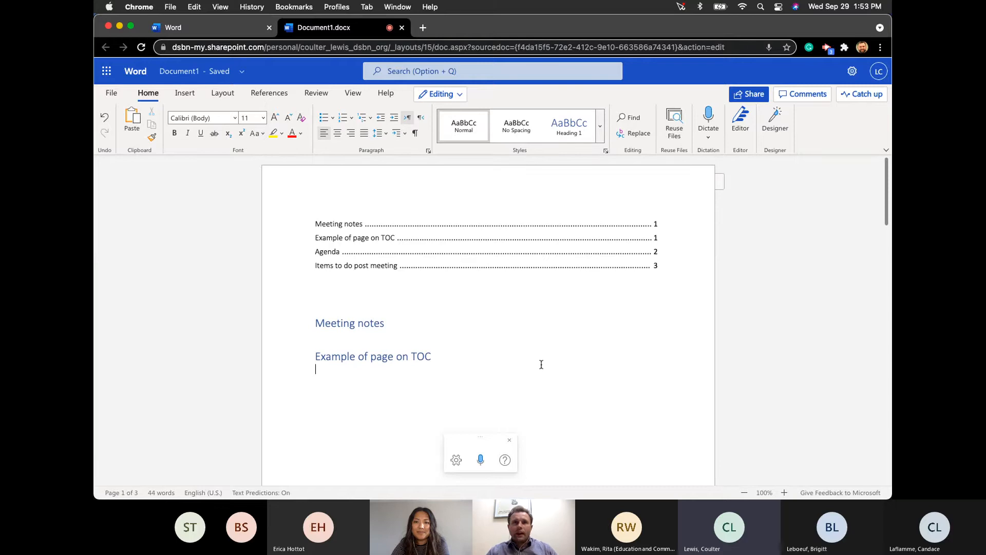
mouse_move(625, 260)
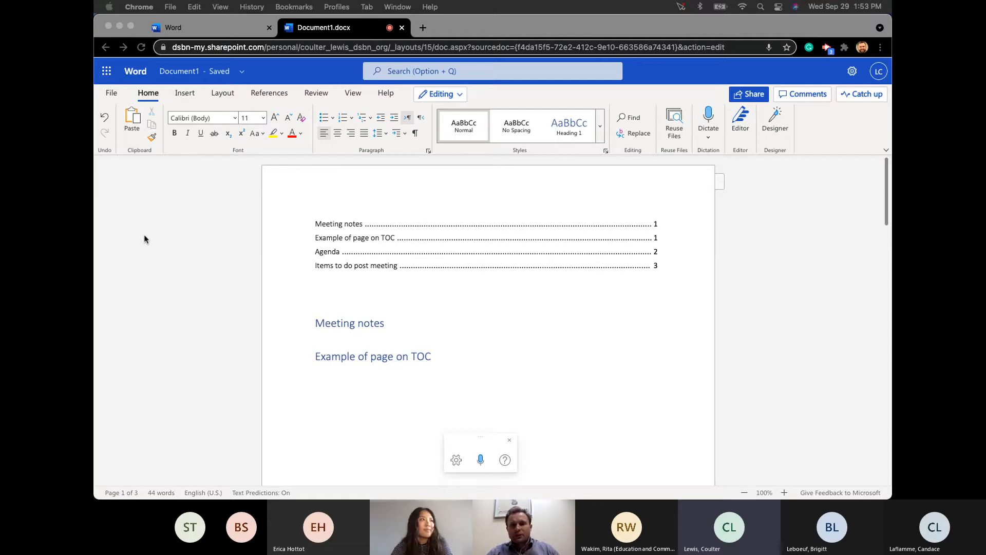
- Open the page header for editing and type 'Oct. 1st metting' into it
left_click(181, 96)
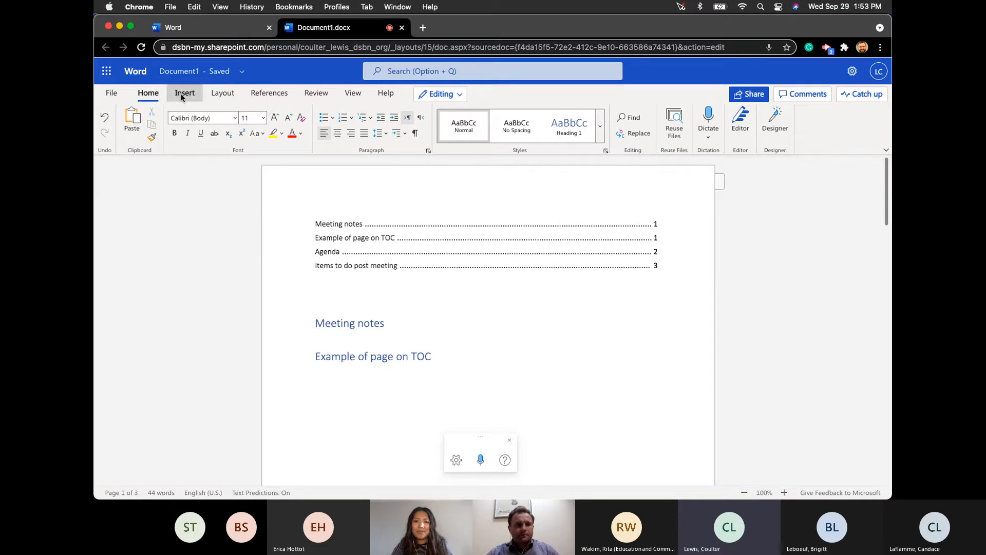
left_click(181, 96)
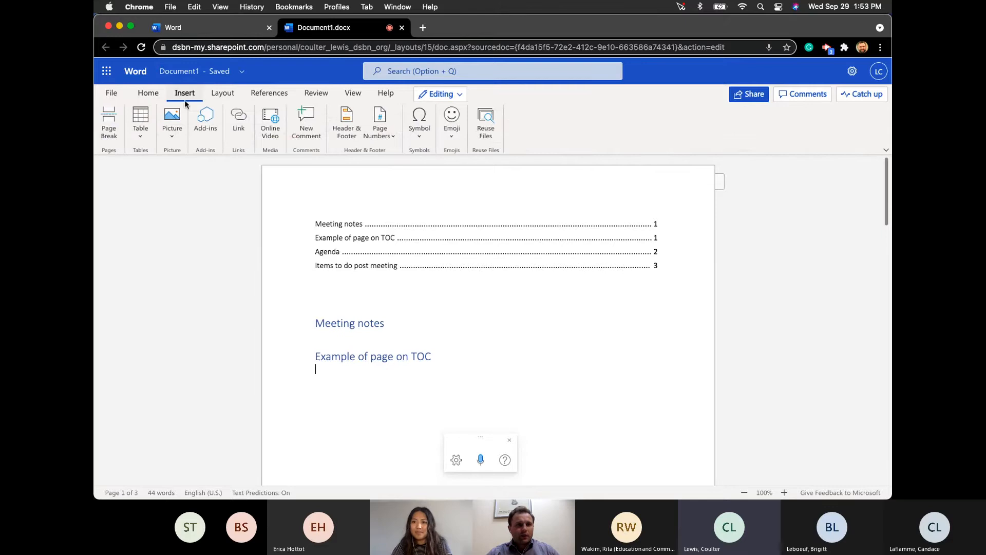
left_click(348, 129)
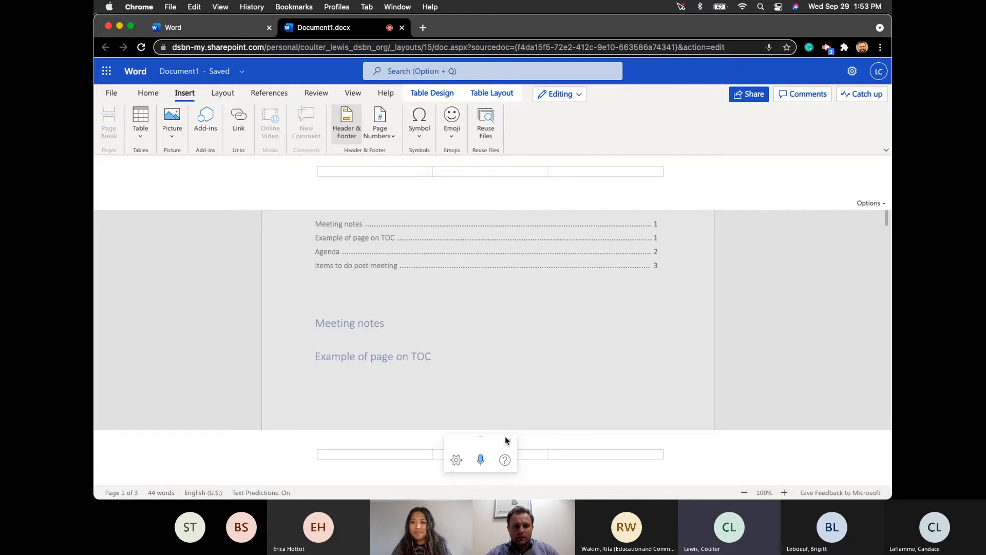
left_click(358, 176)
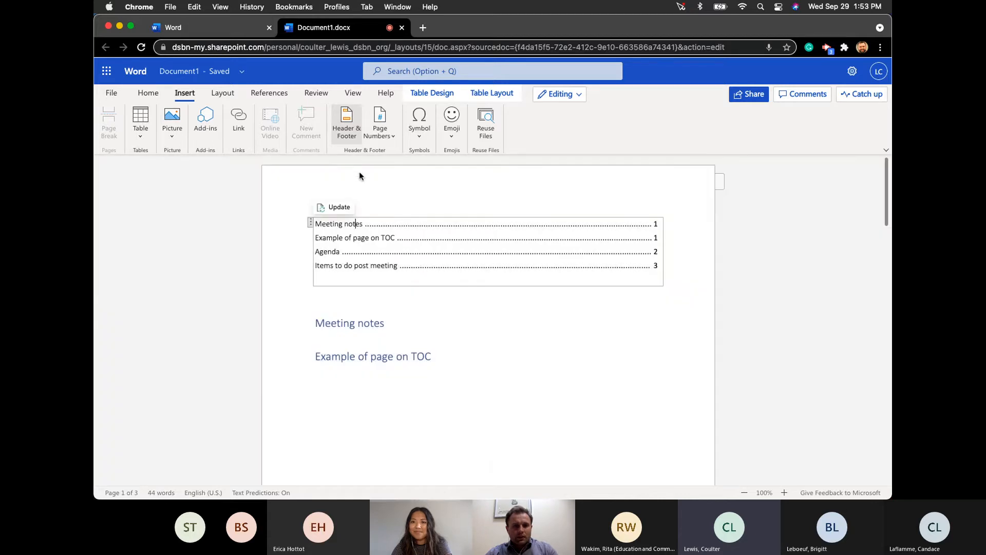
left_click(349, 118)
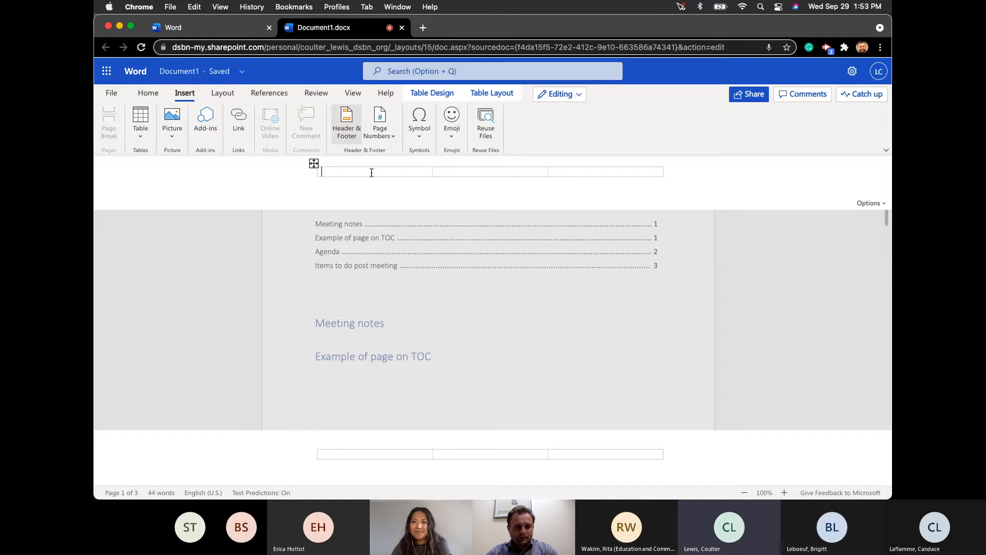
type("This")
key("BackSpace")
key("BackSpace")
key("BackSpace")
key("BackSpace")
key("BackSpace")
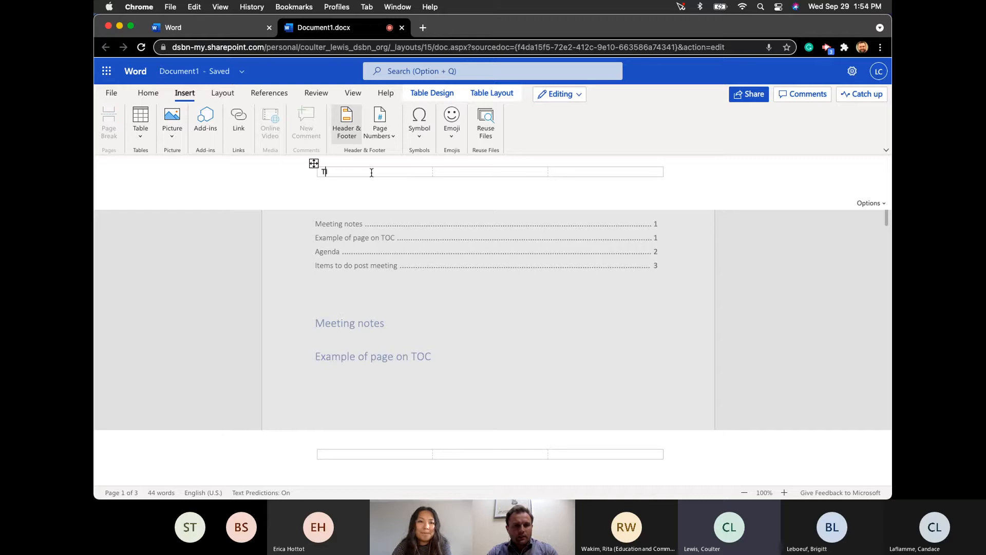
type("M")
key("BackSpace")
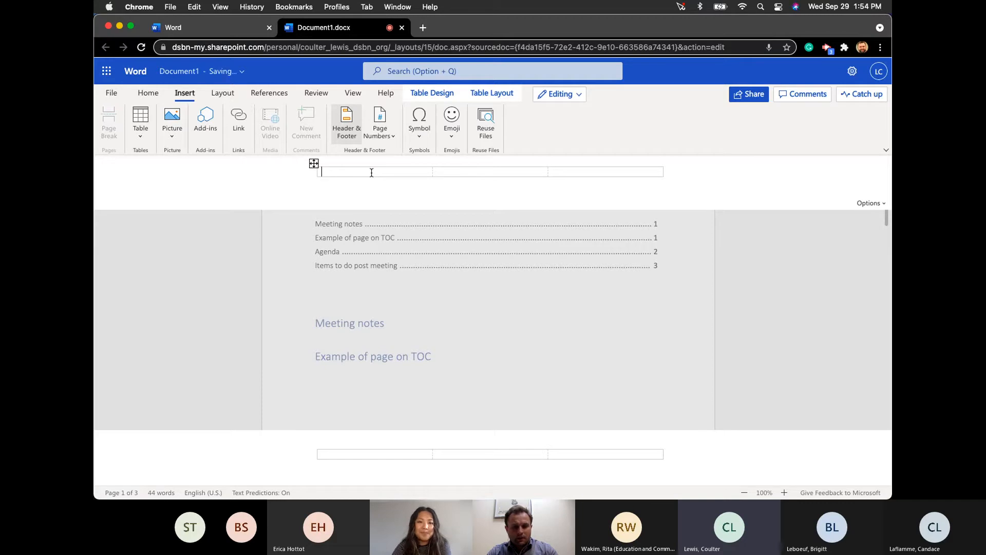
type("oCT")
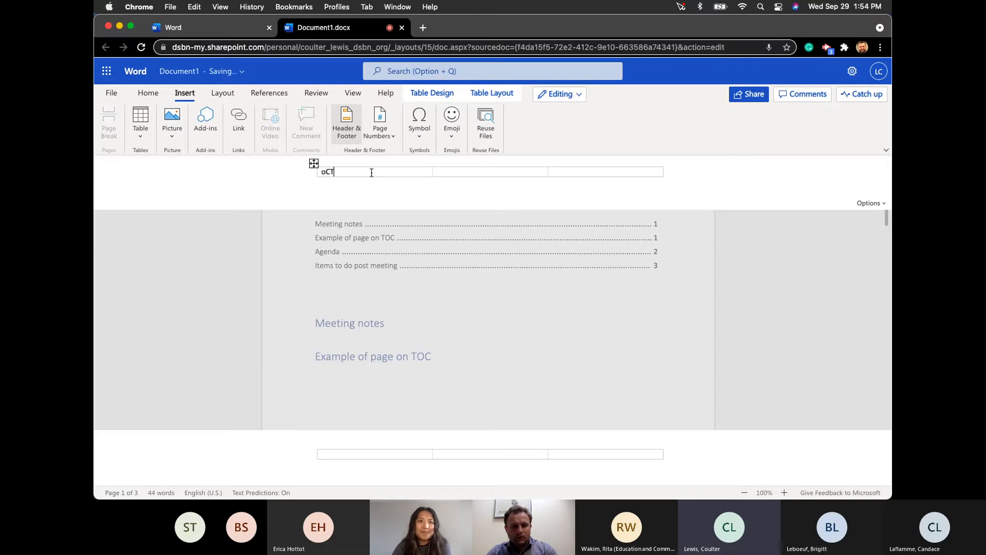
key("BackSpace")
key("BackSpace")
key("BackSpace")
key("BackSpace")
key("BackSpace")
type("Oct. 1st metting")
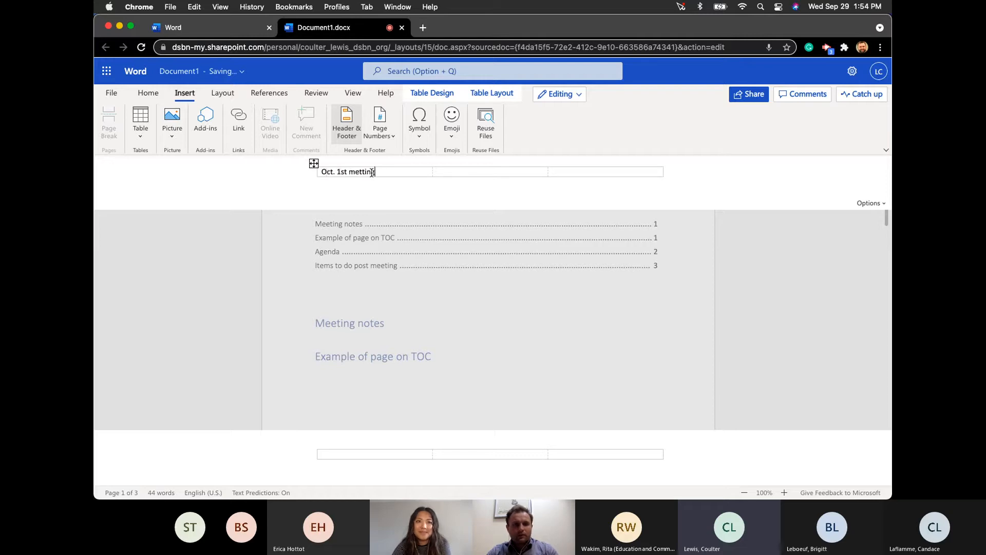
- Reopen the header and look through its header layout options
left_click(742, 350)
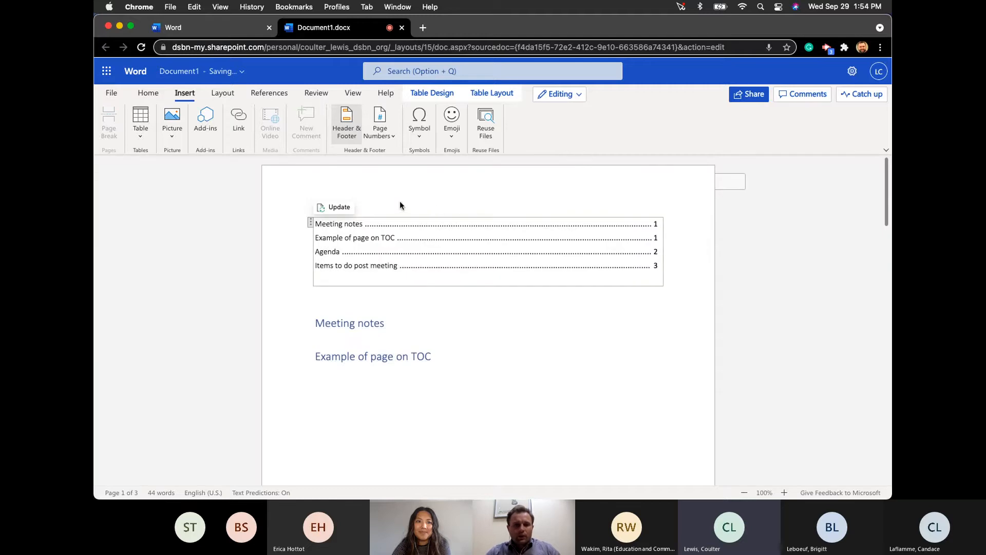
double_click(727, 183)
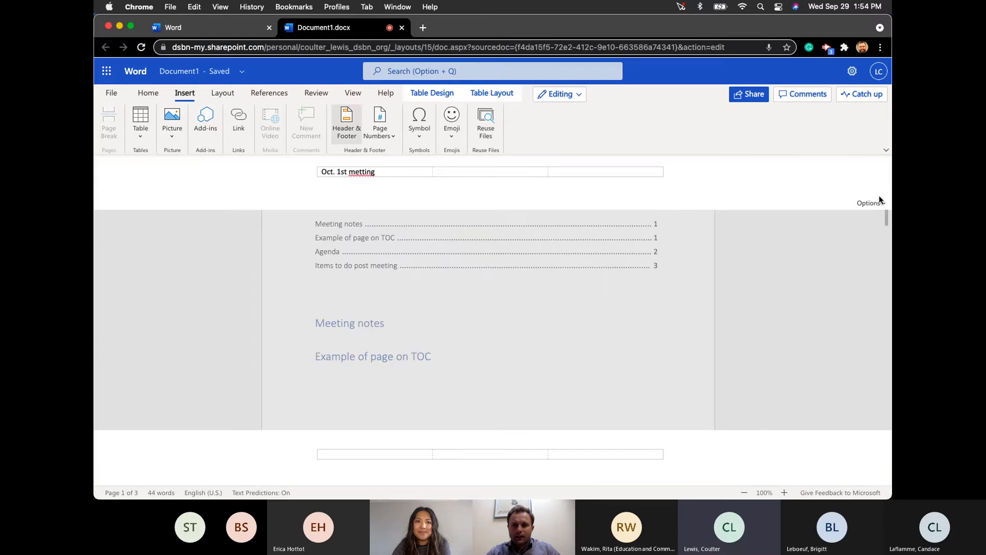
scroll(869, 209, "up", 5)
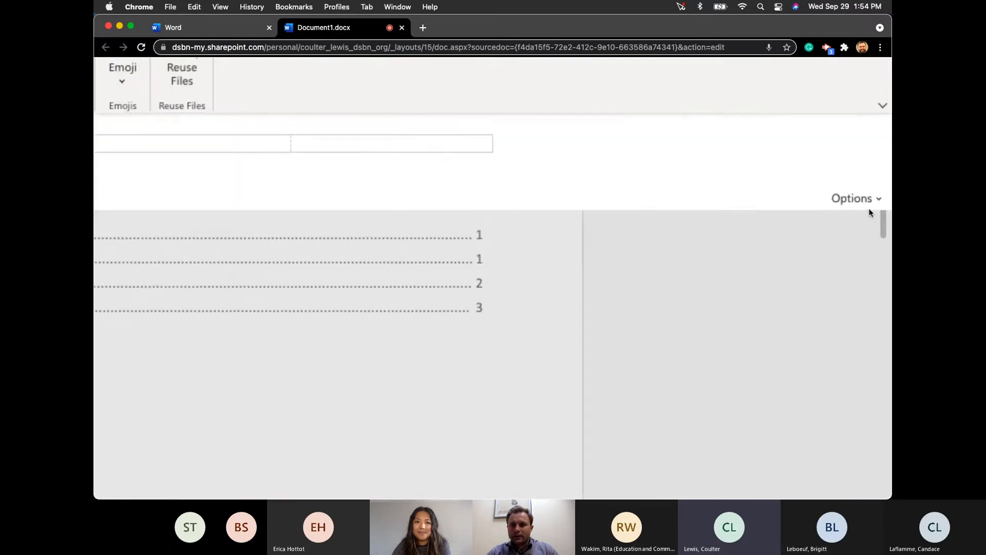
scroll(869, 211, "up", 5)
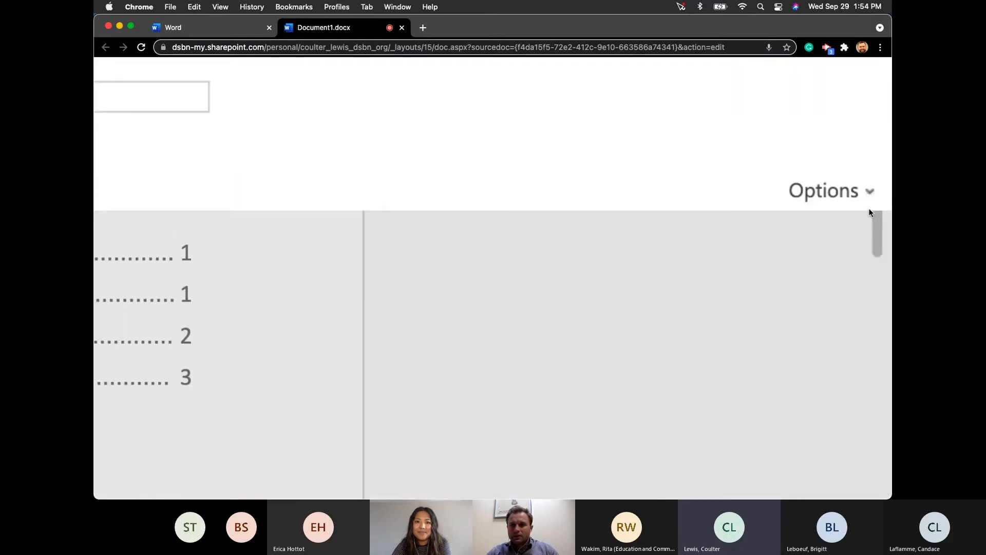
scroll(870, 194, "down", 10)
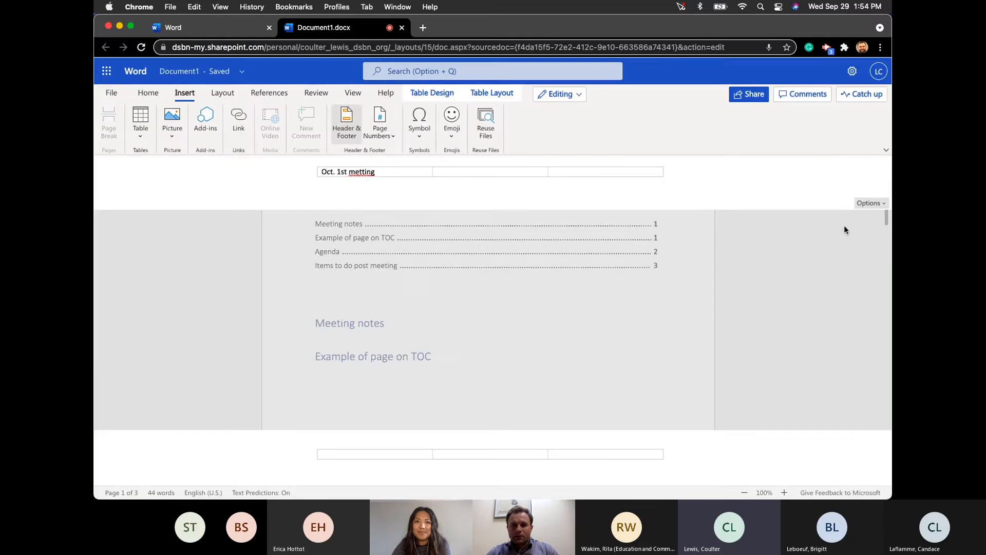
left_click(880, 204)
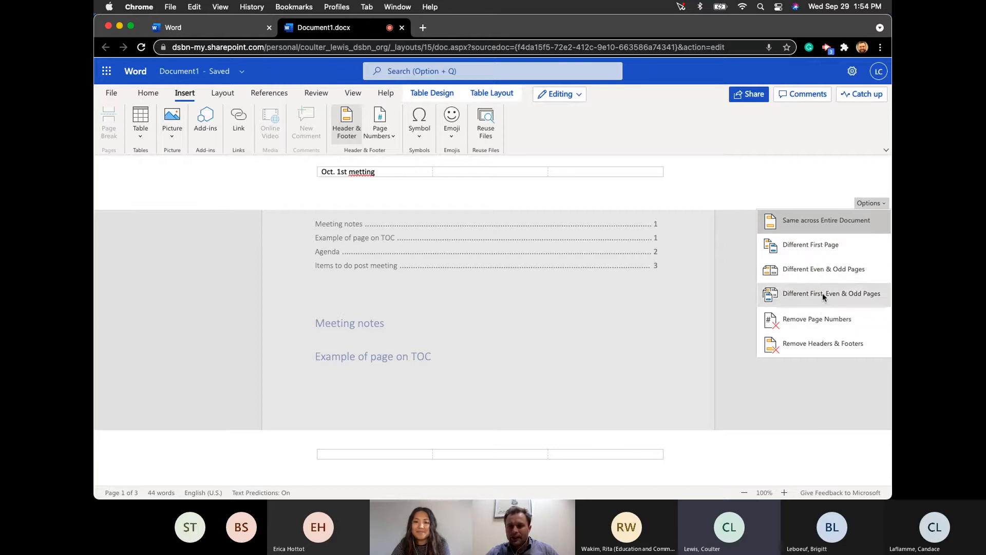
left_click(373, 173)
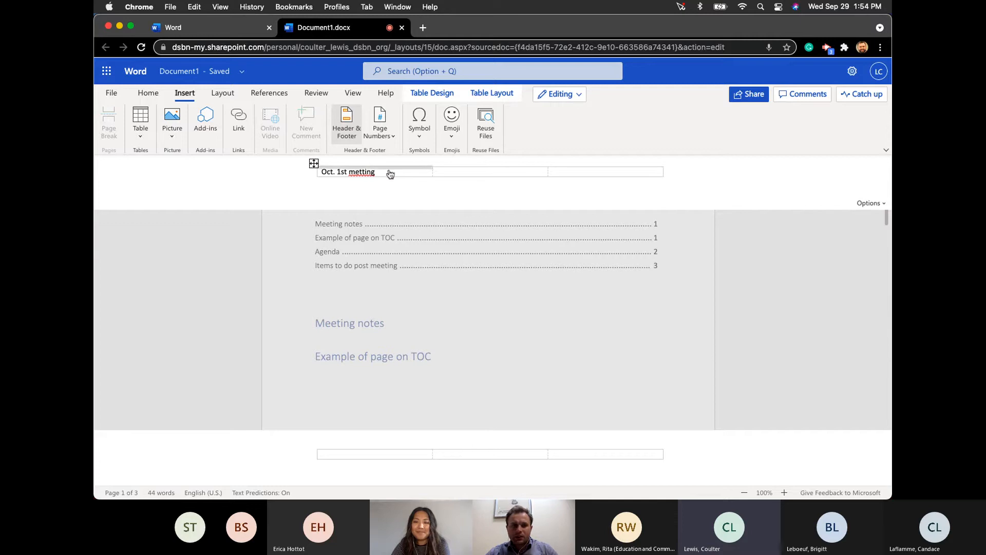
- Correct 'metting' to 'meeting' in the header and return to the document body
left_click(389, 171)
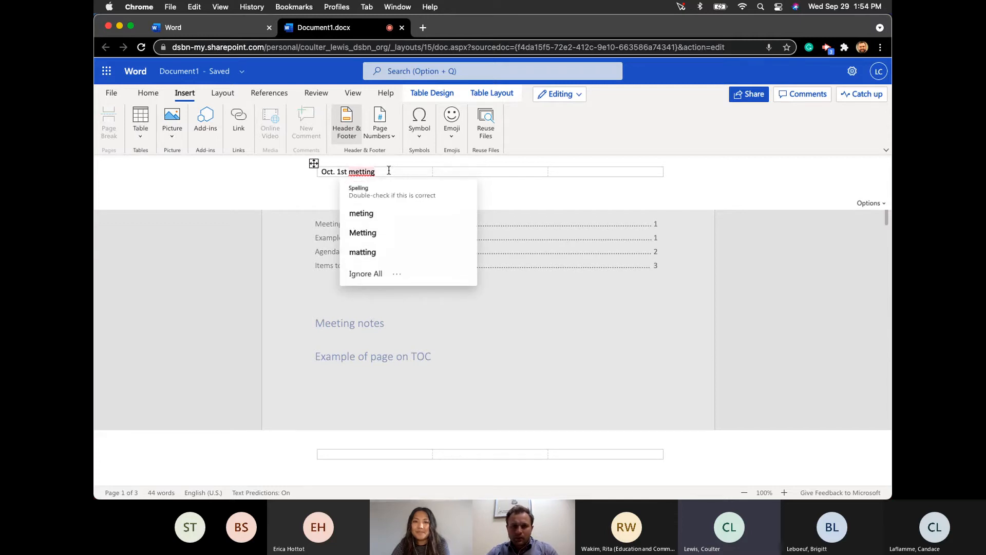
left_click(373, 174)
left_click(366, 171)
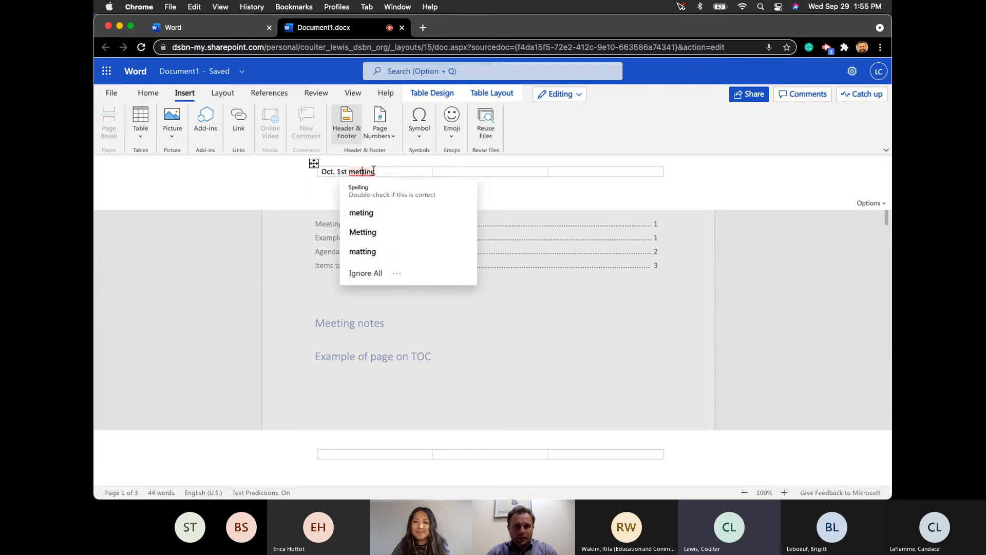
key("BackSpace")
type("e")
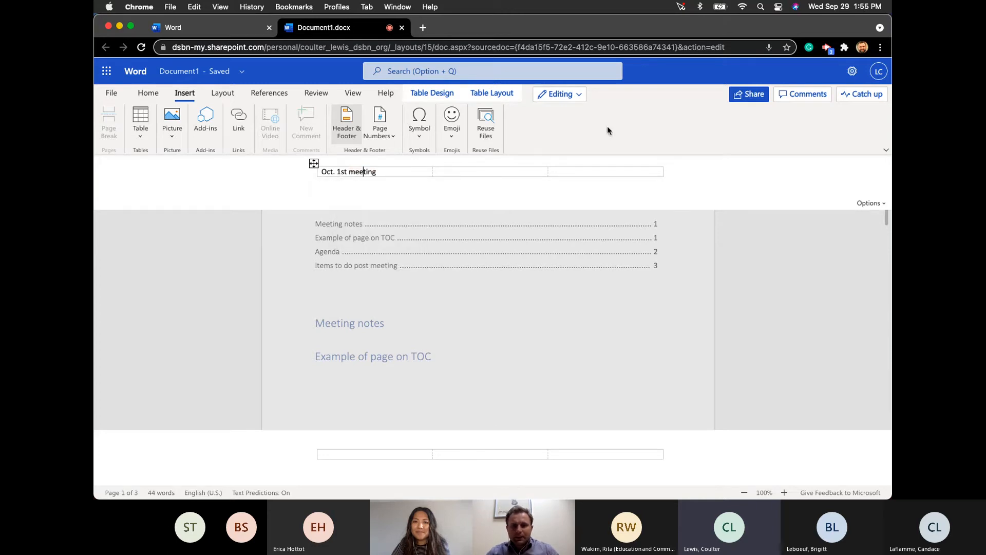
double_click(783, 270)
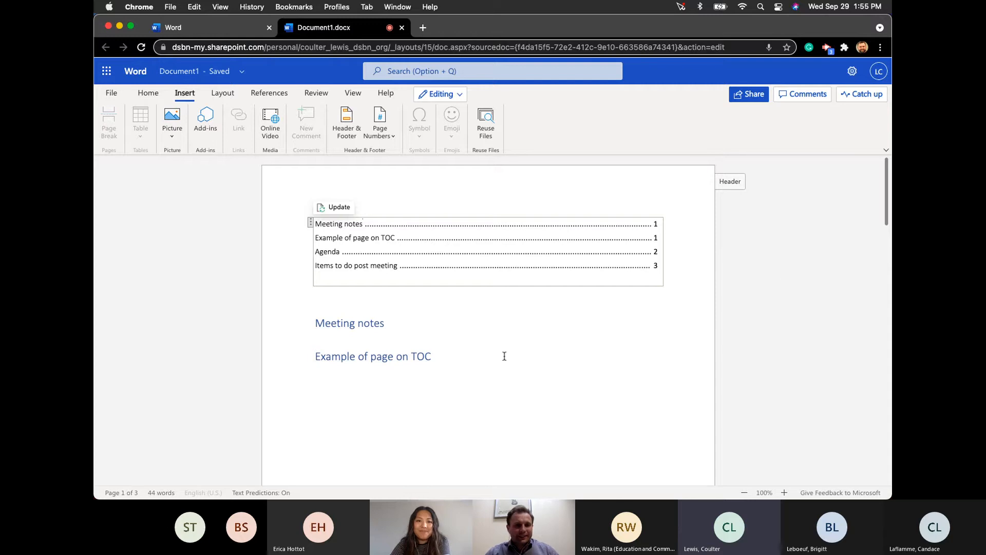
scroll(456, 379, "down", 5)
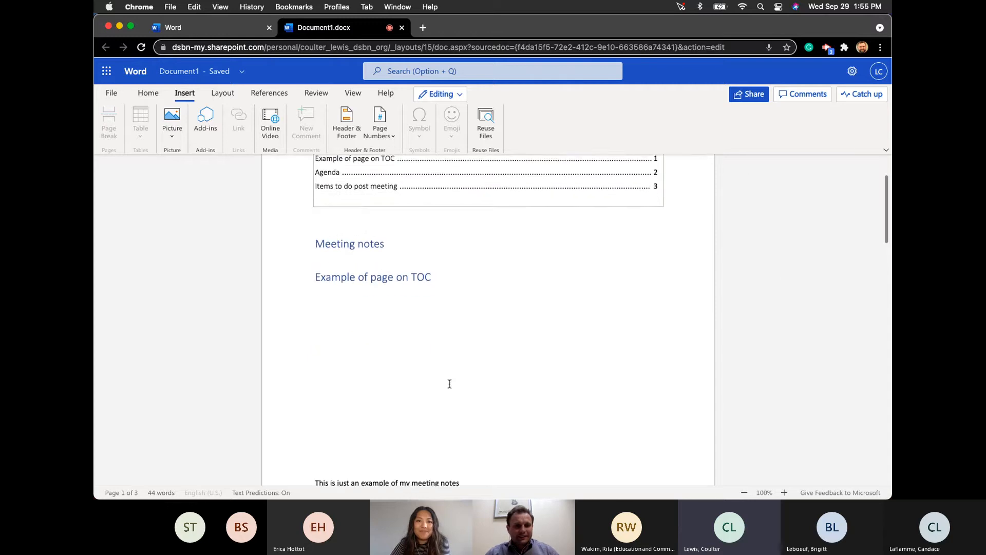
left_click(410, 246)
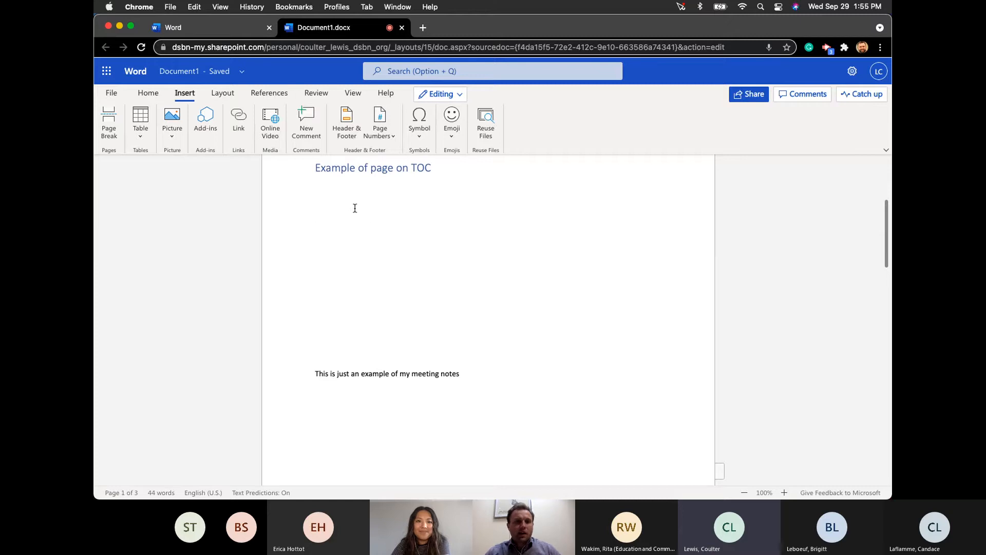
left_click(173, 139)
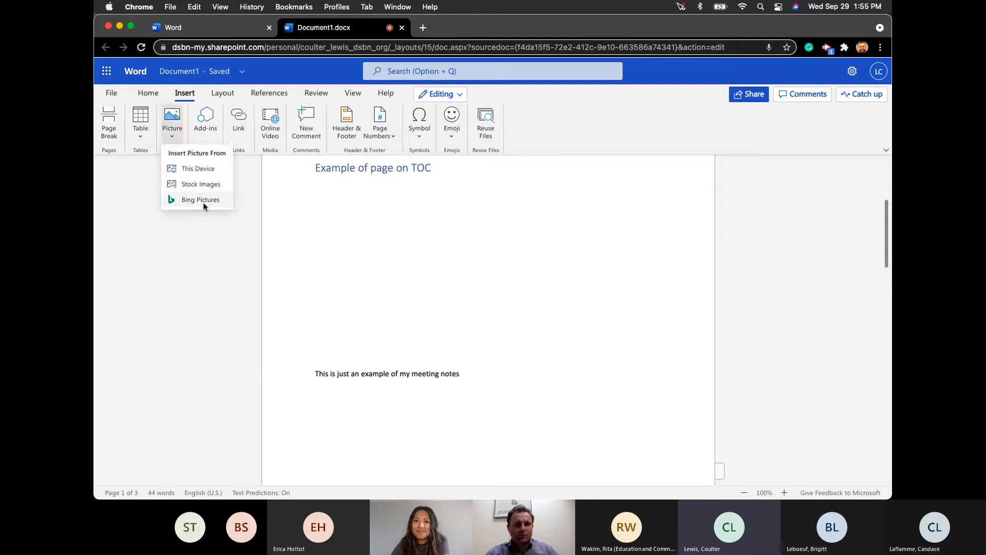
left_click(196, 242)
scroll(280, 280, "up", 4)
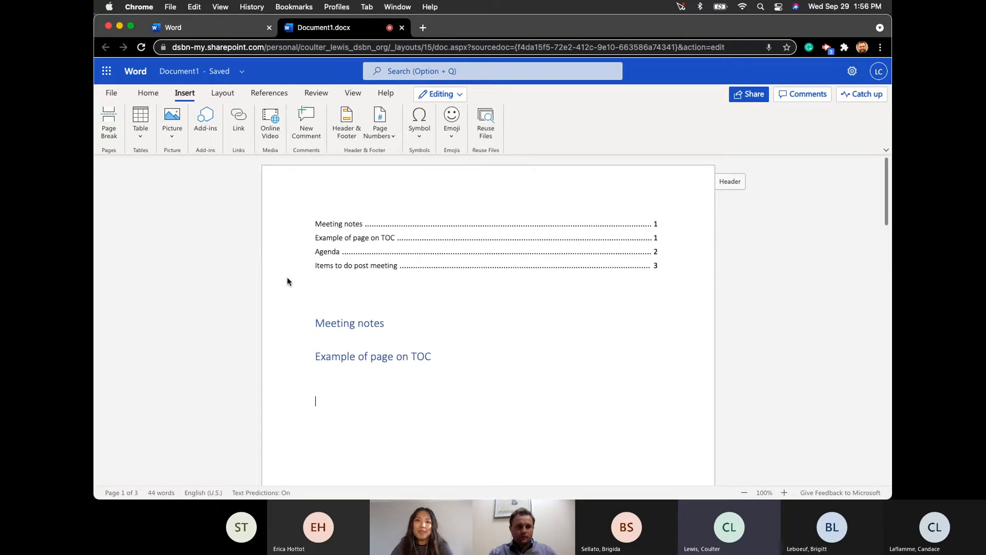
left_click(338, 238)
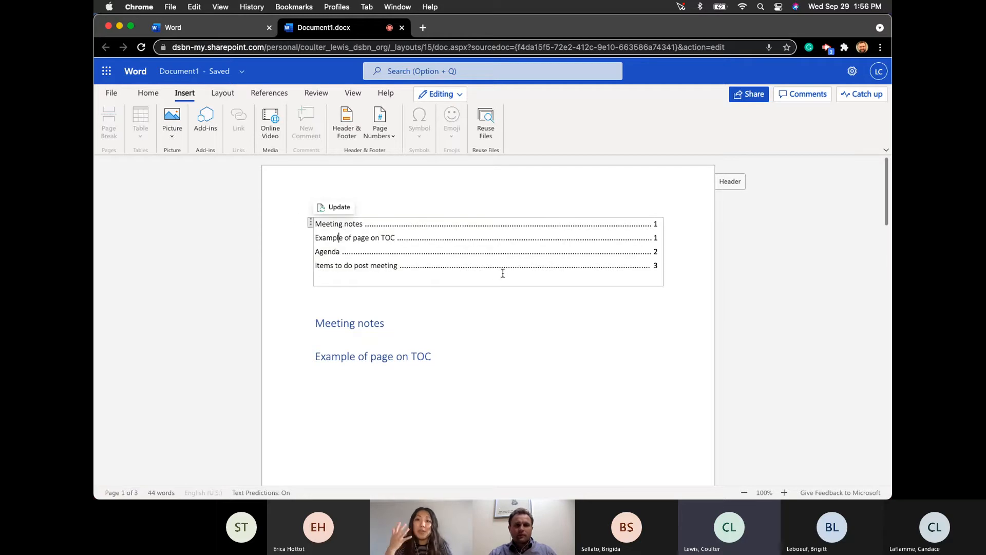
left_click(310, 224)
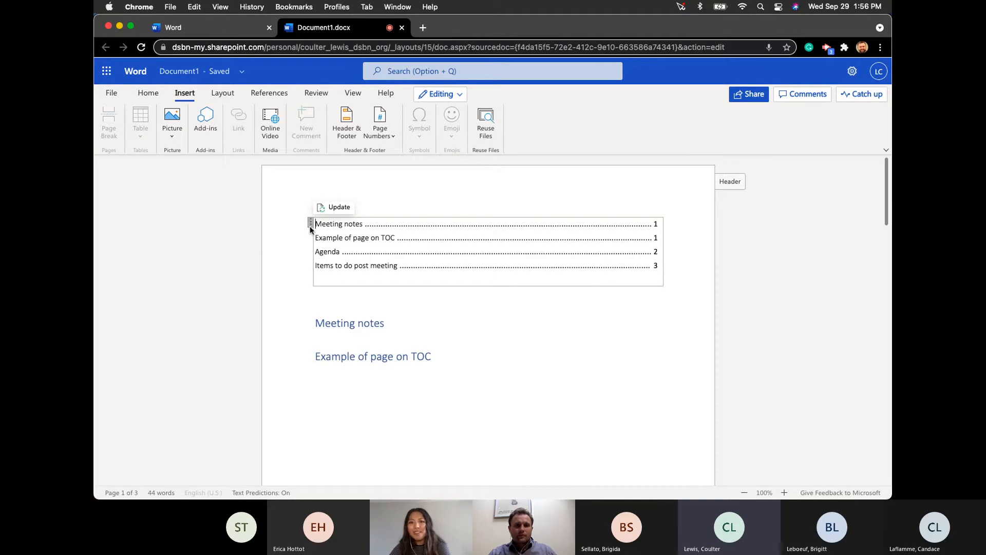
left_click(310, 228)
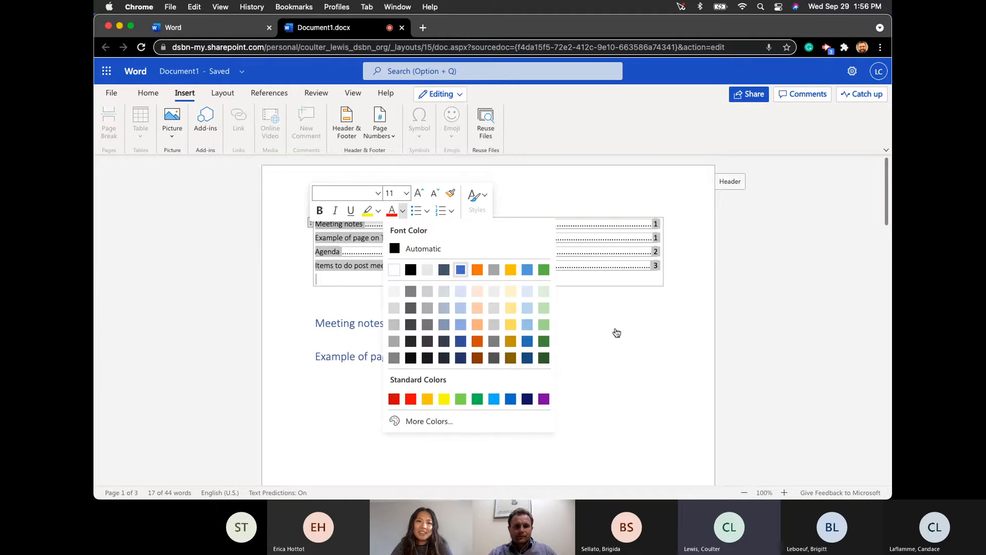
left_click(615, 327)
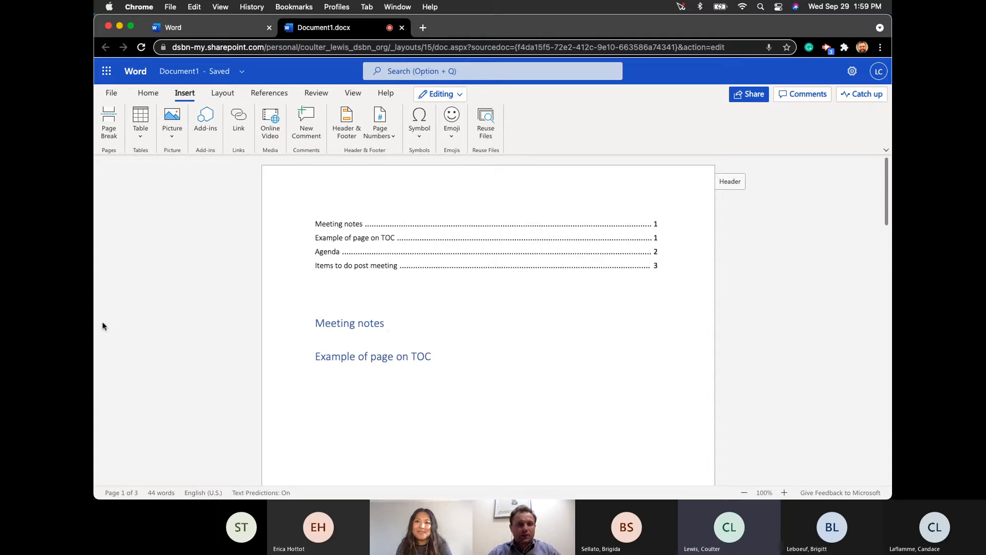
- Insert a red-nosed propeller plane photo from Bing's Airplane category under the heading
left_click(173, 133)
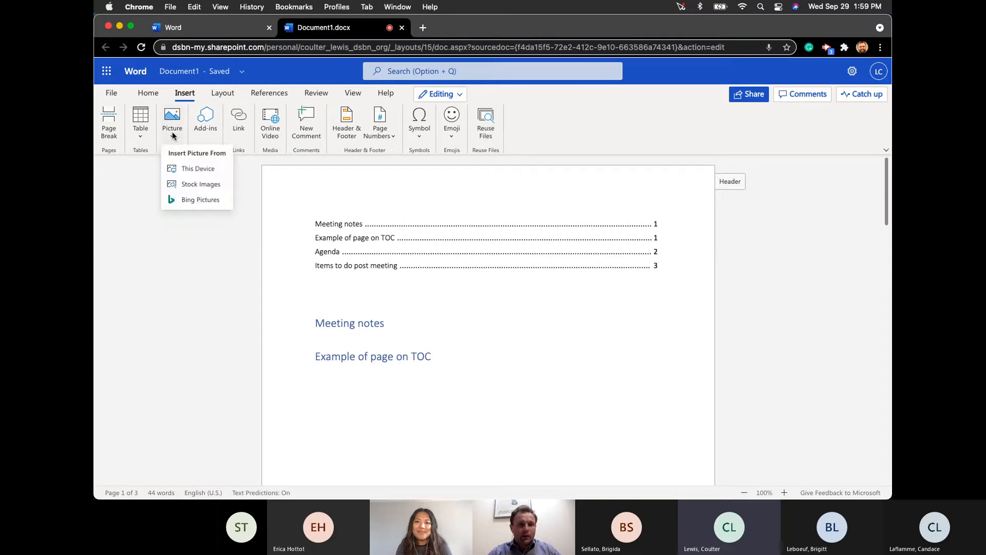
left_click(210, 199)
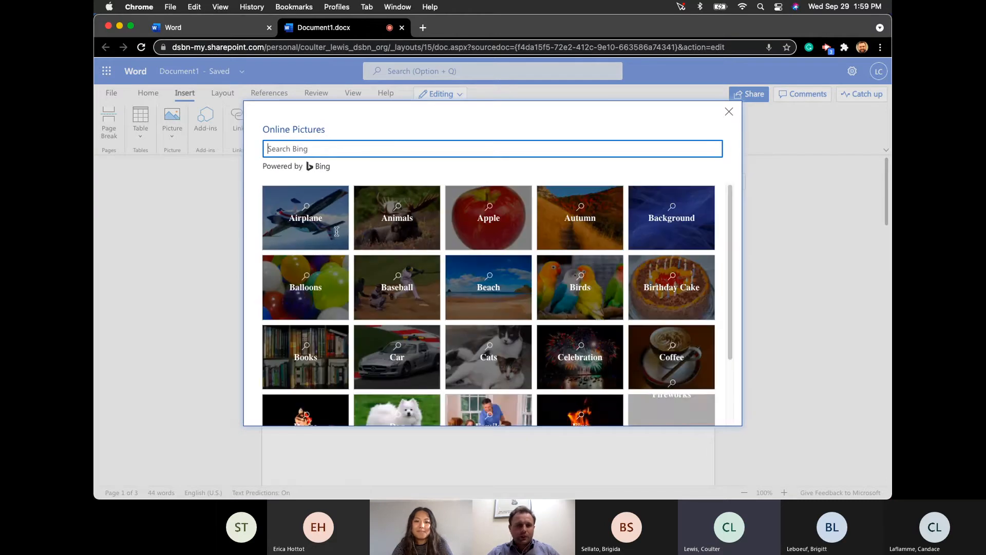
left_click(343, 230)
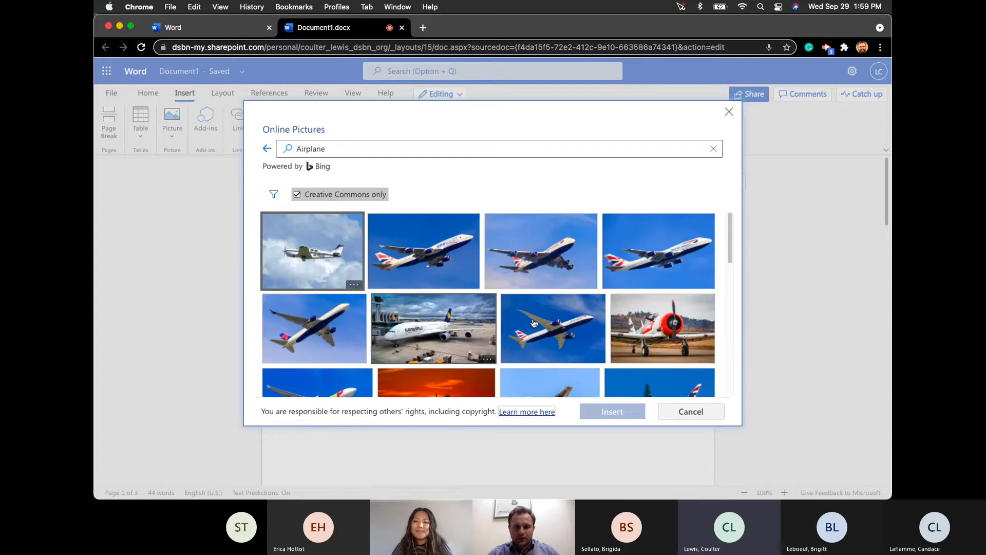
left_click(544, 253)
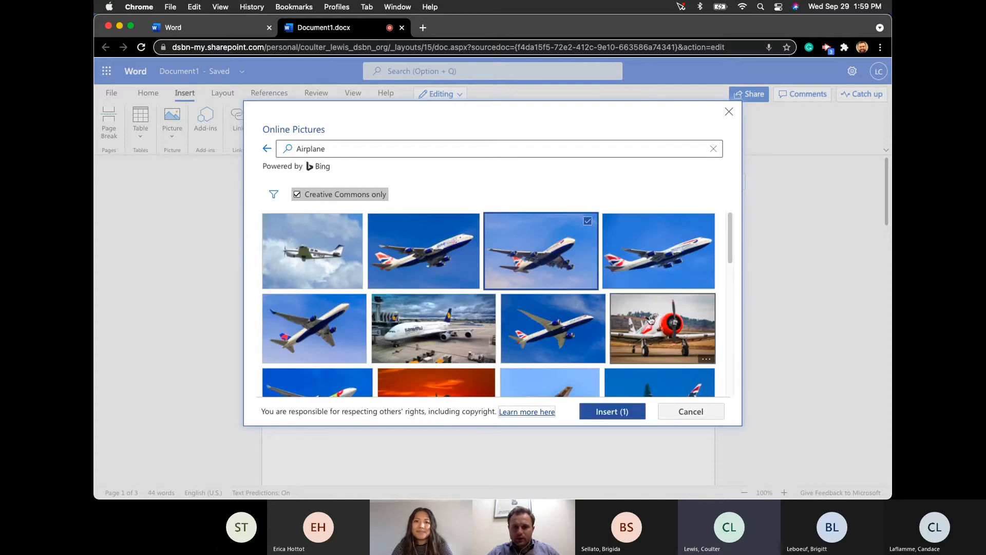
left_click(597, 410)
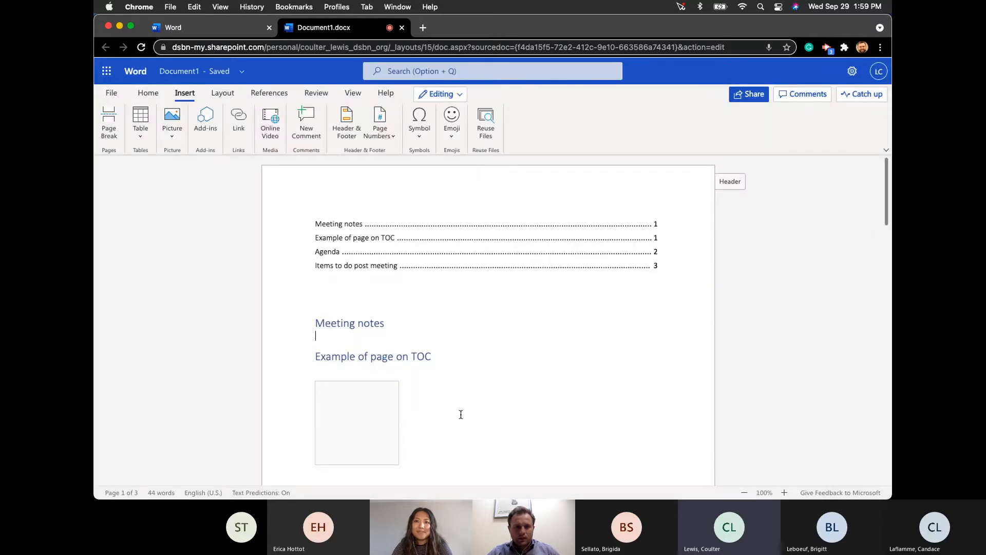
scroll(387, 432, "down", 5)
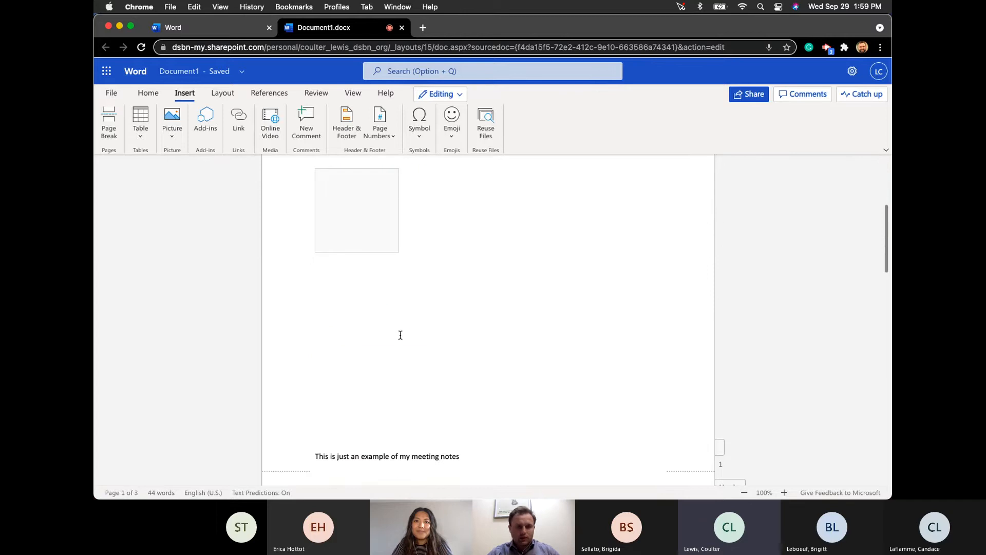
scroll(385, 348, "up", 2)
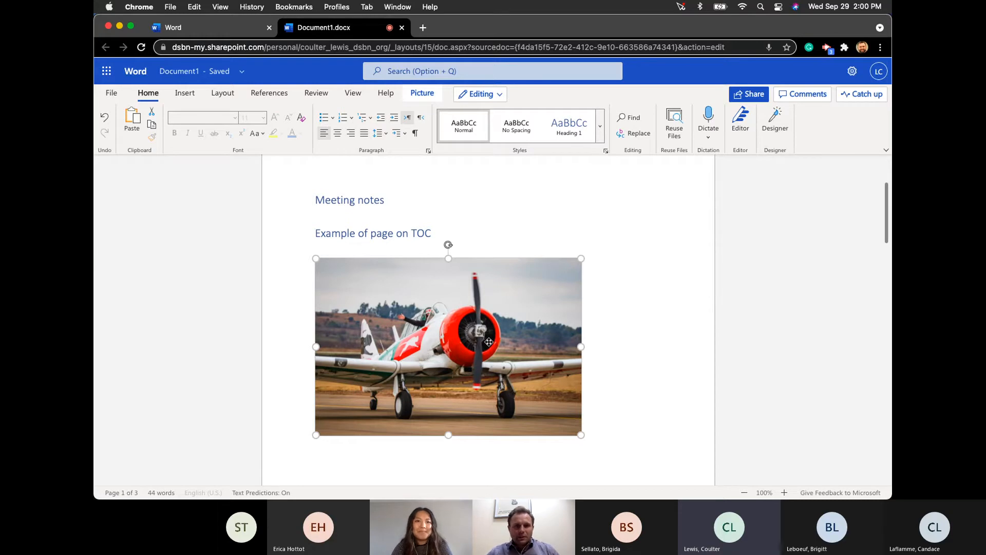
scroll(611, 339, "down", 3)
scroll(612, 340, "up", 5)
scroll(611, 341, "down", 15)
scroll(611, 341, "down", 5)
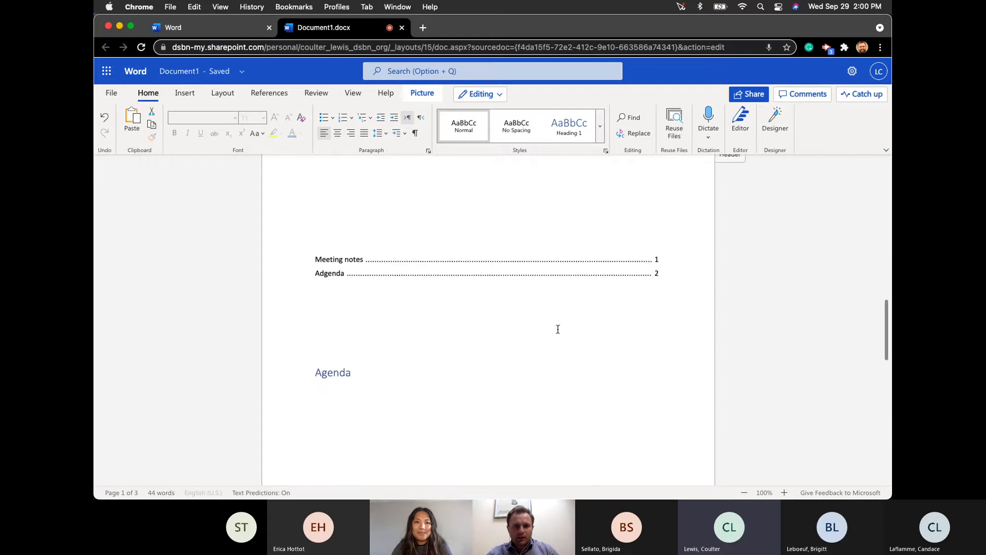
scroll(557, 329, "up", 20)
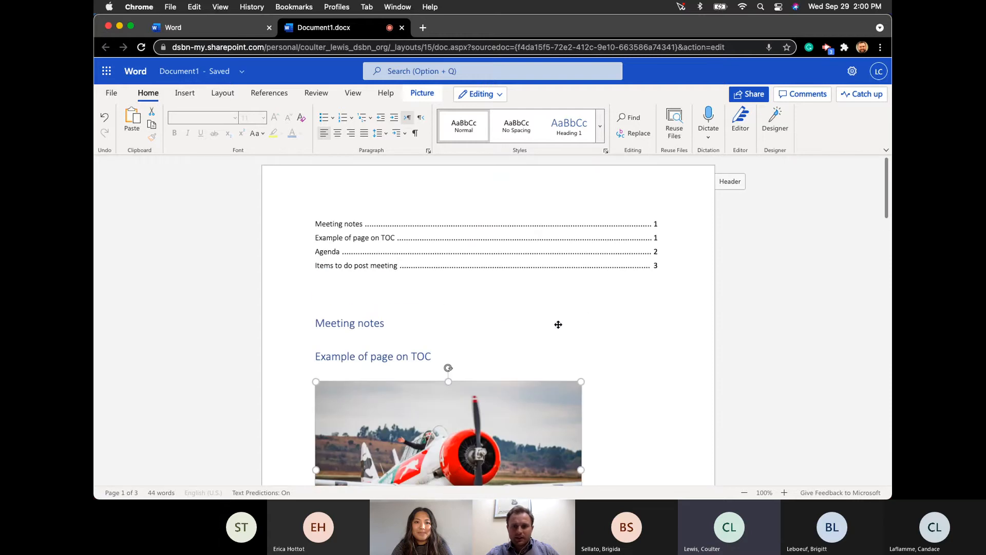
left_click(709, 136)
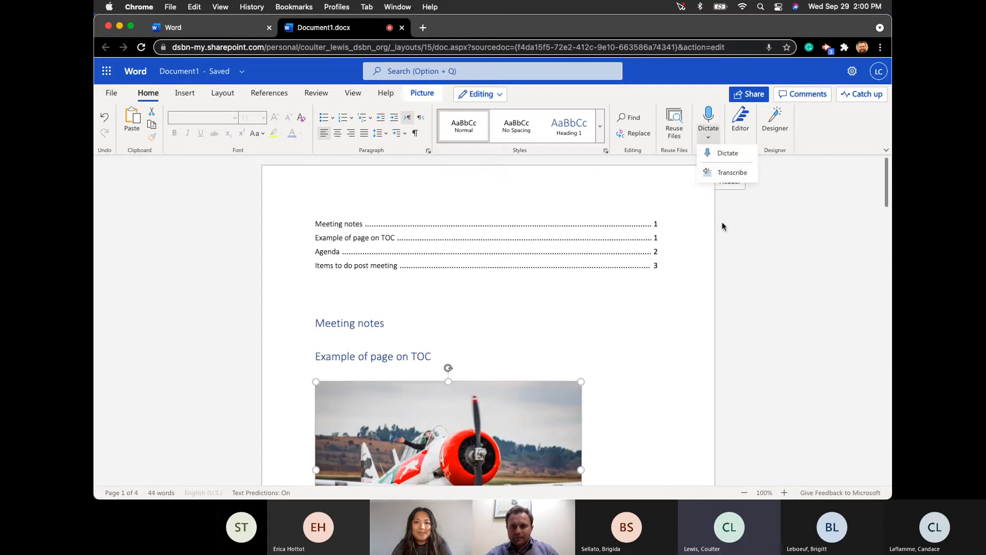
left_click(666, 317)
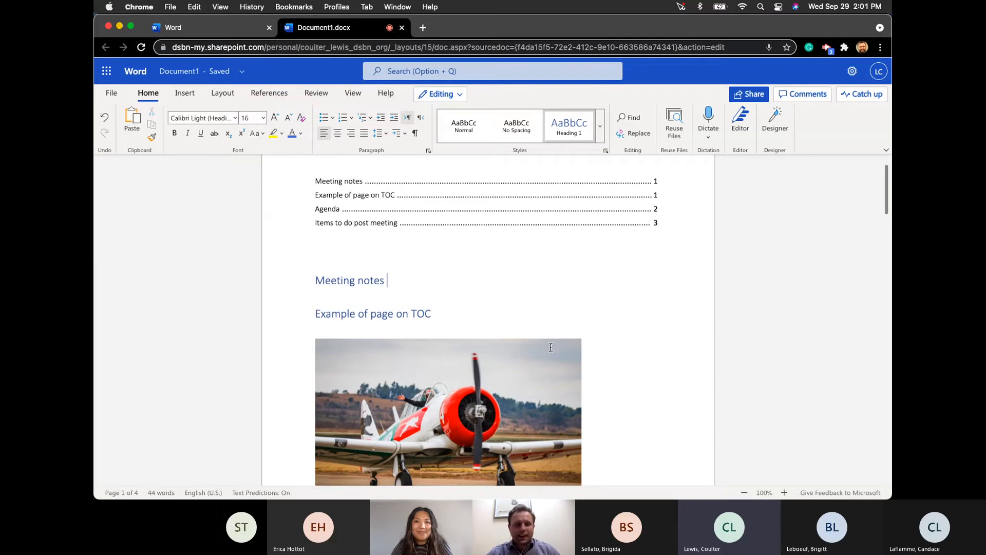
- Select the airplane picture, then reload the Word page to refresh the 4-page document
scroll(467, 364, "down", 3)
left_click(464, 312)
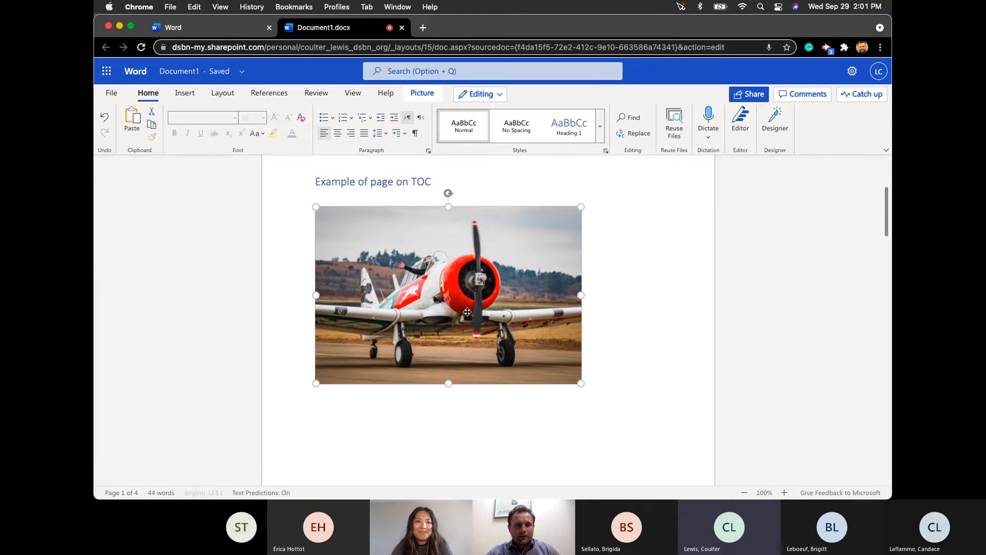
left_click(500, 95)
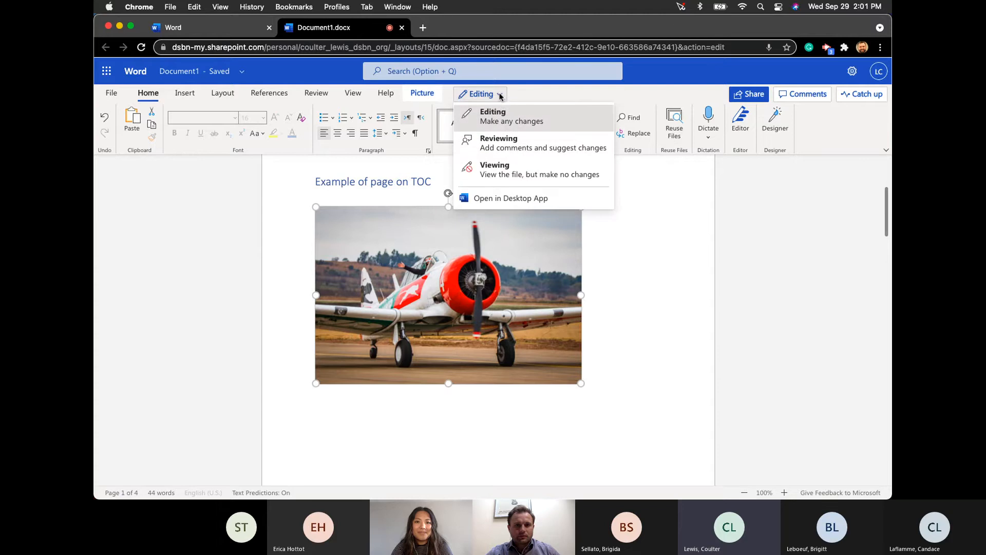
left_click(550, 93)
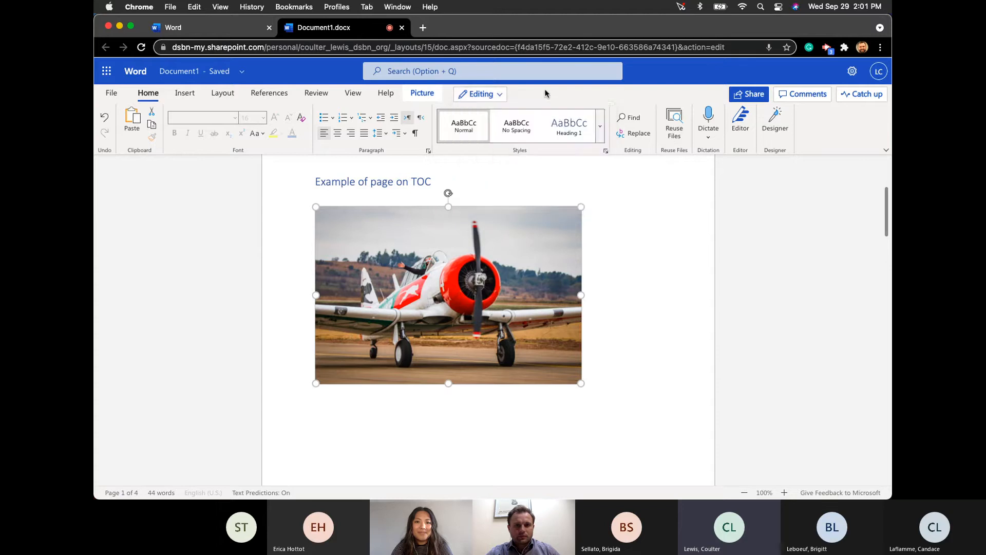
left_click(142, 49)
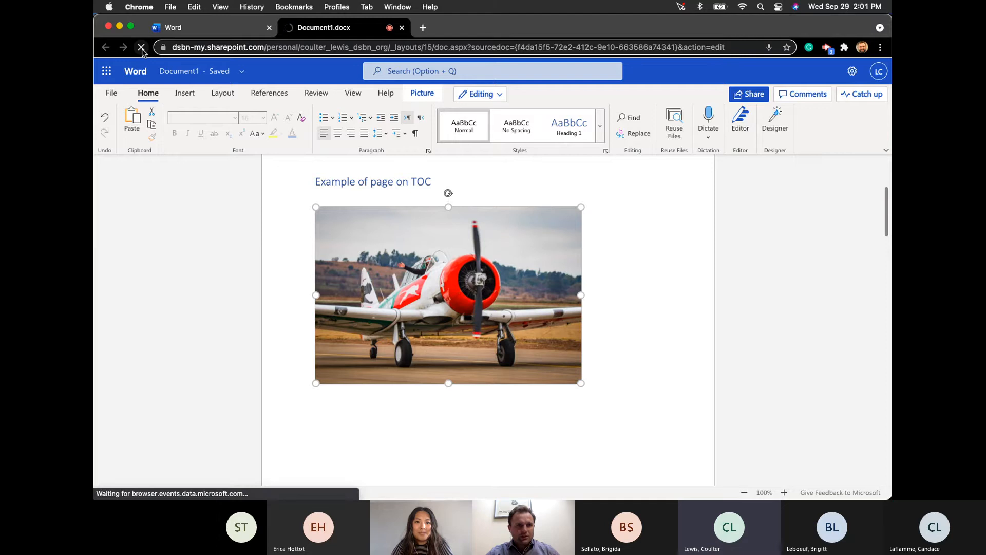
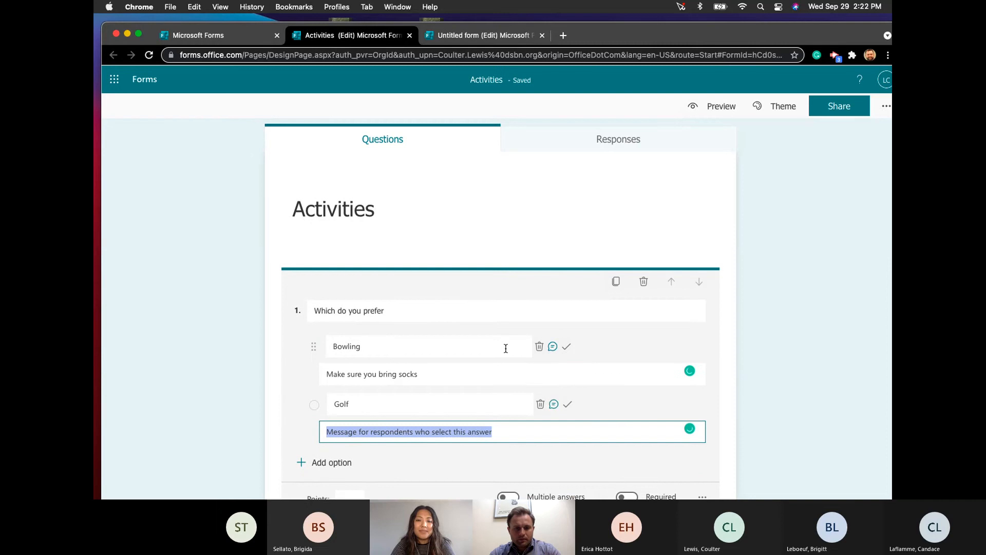
- Start typing 'Bring Rain Gear' as the Golf option's respondent message
type("br")
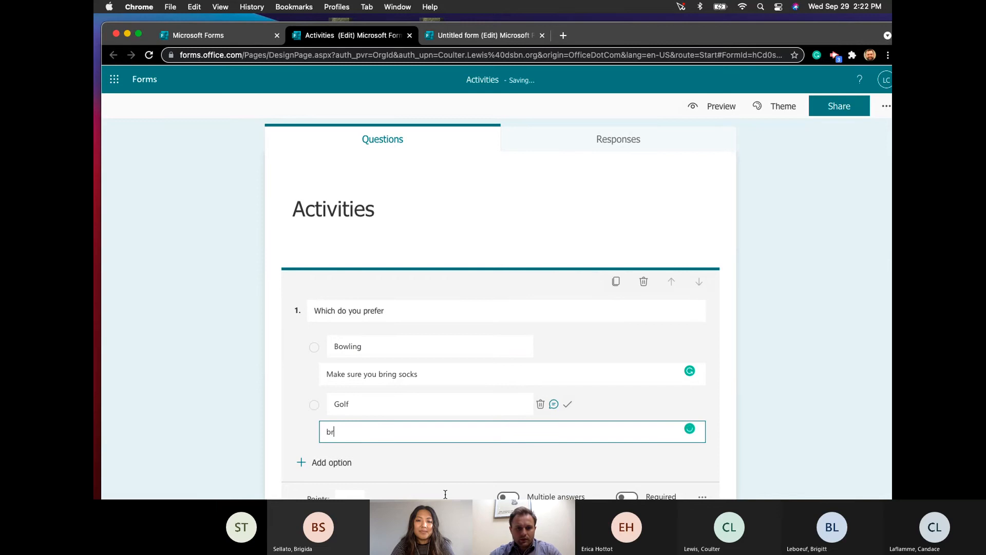
scroll(295, 405, "down", 3)
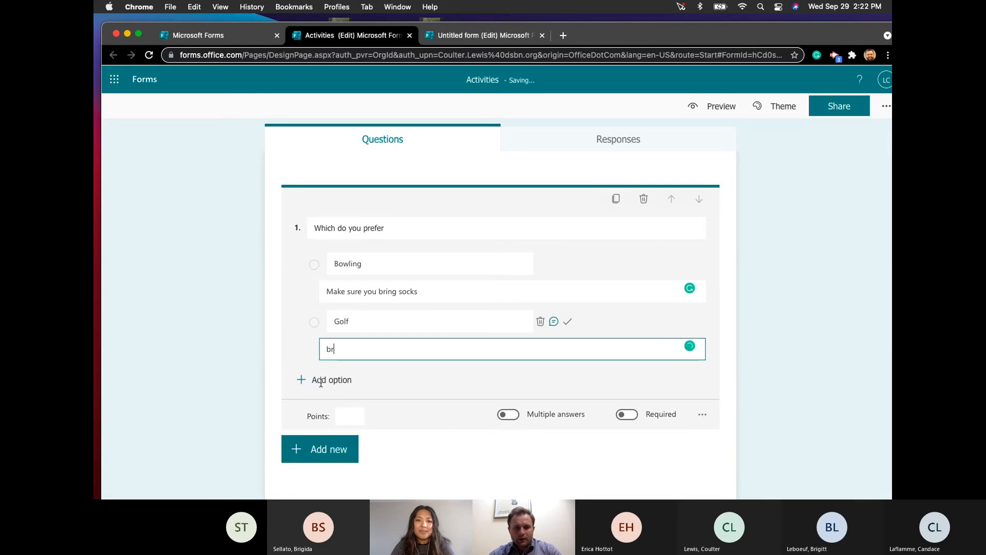
- Finish the Golf message 'Bring Rain Gear' and add a new date question
type("ing Rain Gear")
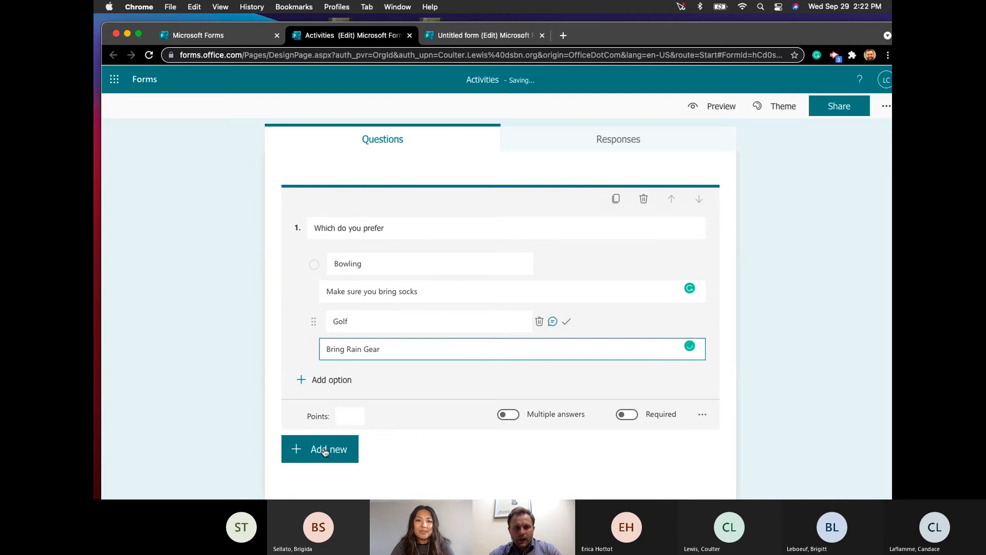
left_click(325, 451)
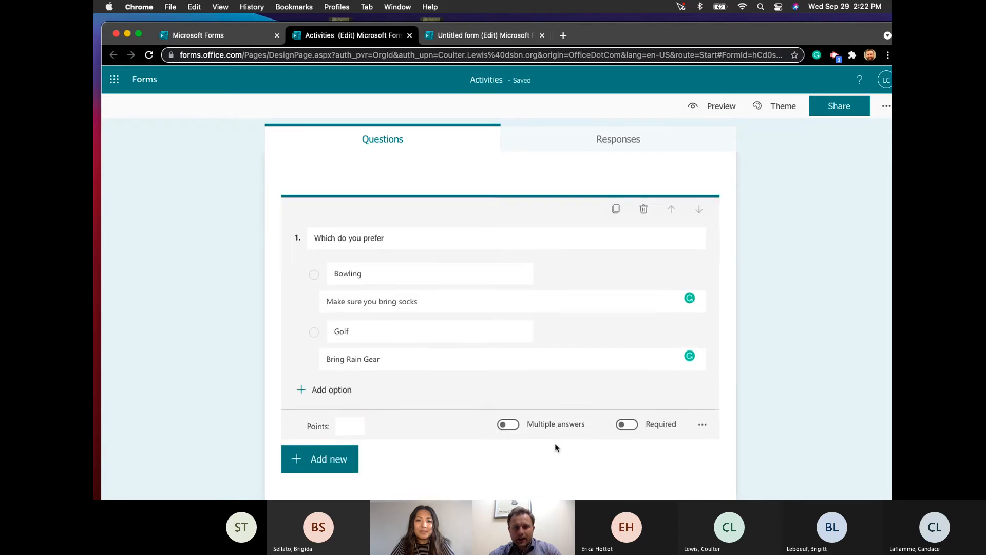
left_click(335, 450)
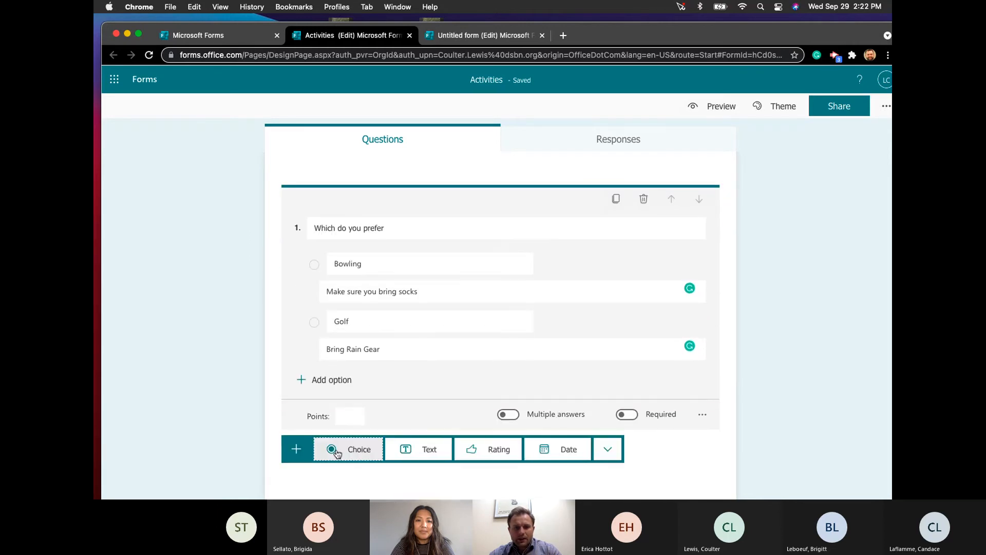
left_click(566, 453)
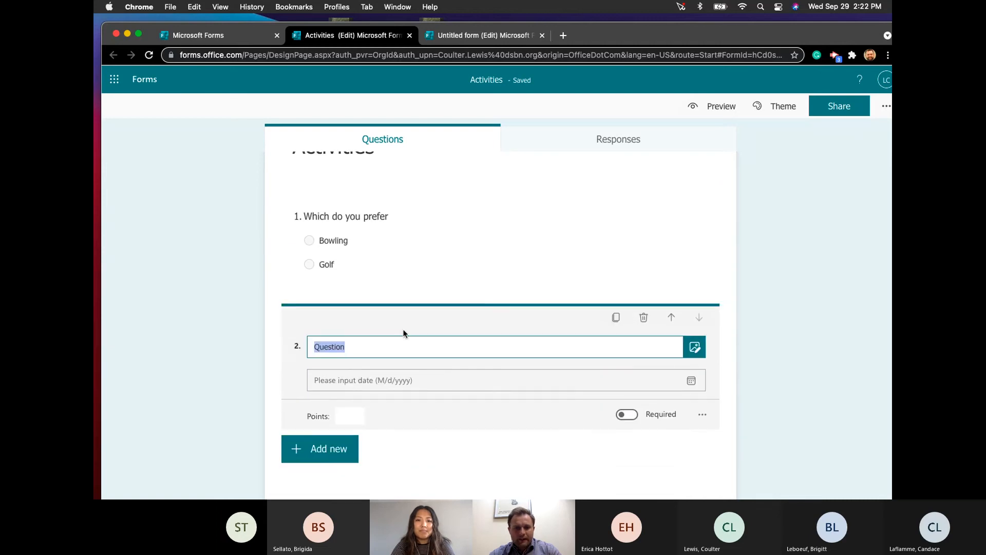
- Title the date question 'What day works best' and show the additional question types
type("What day works best")
left_click(442, 378)
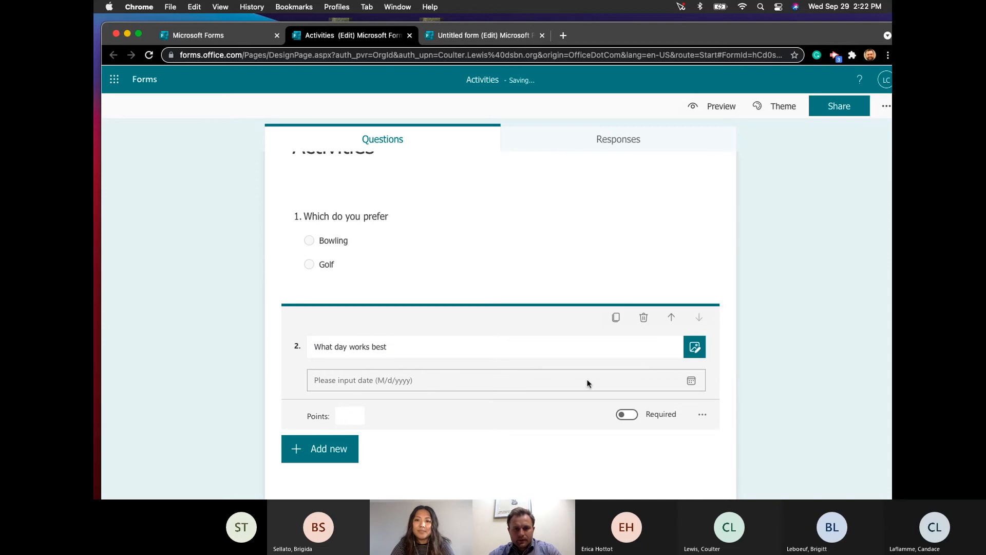
left_click(324, 449)
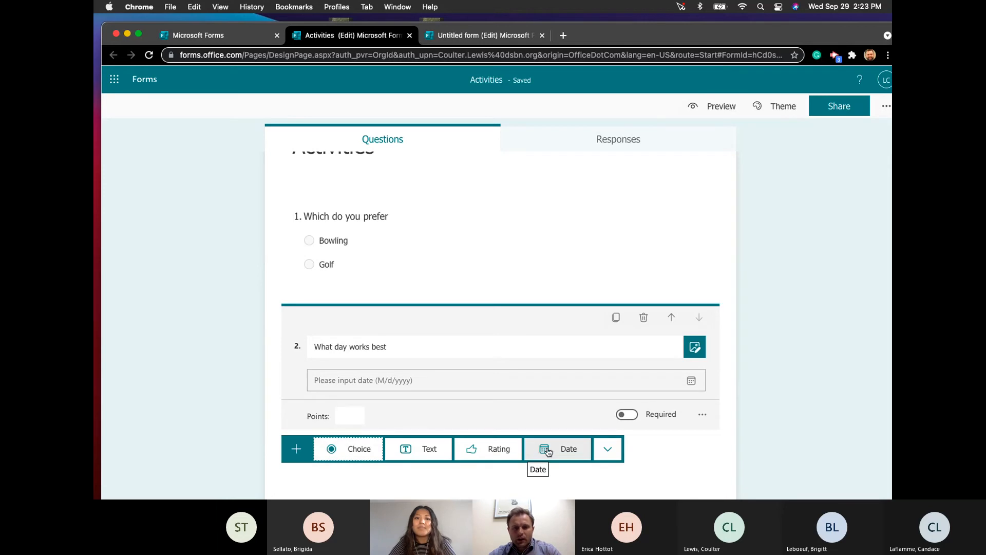
left_click(607, 451)
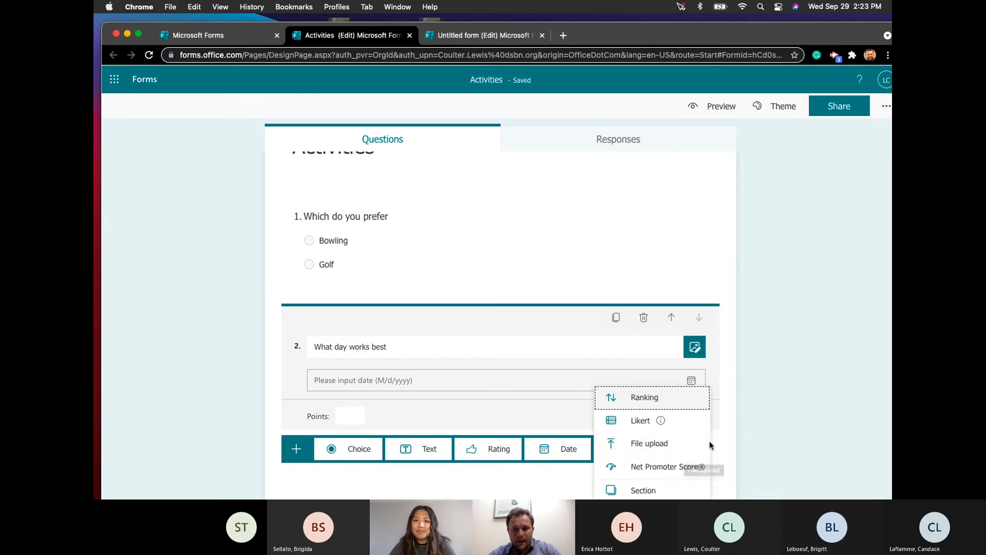
- Add file-upload question 3 titled 'Did you read the file below', accepting the OneDrive notice
left_click(662, 445)
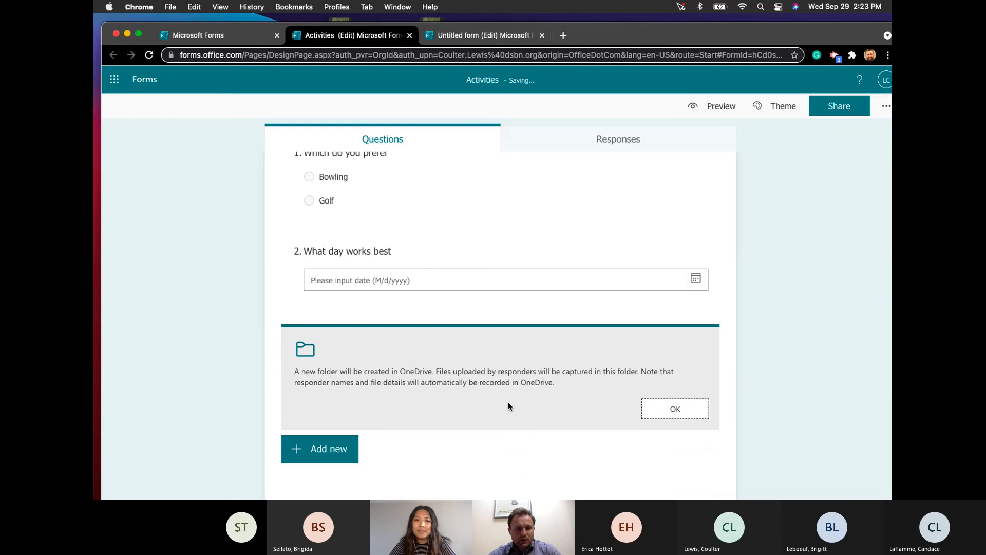
left_click(681, 409)
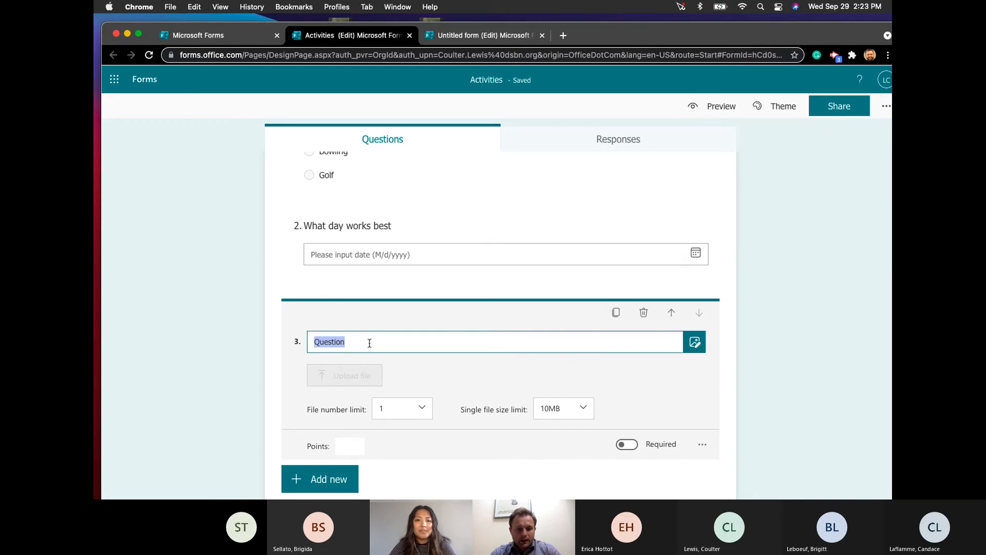
type("Did y")
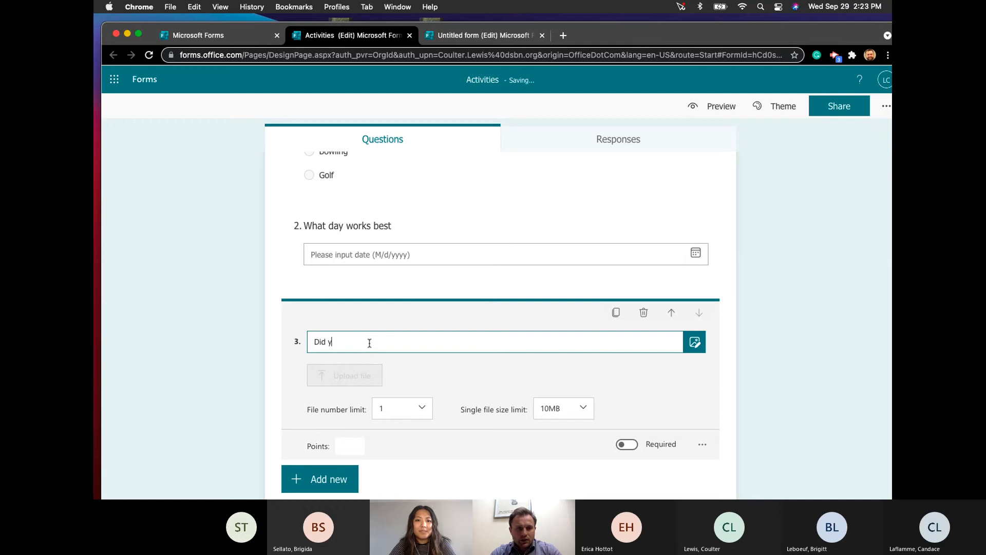
type("ou read the fil")
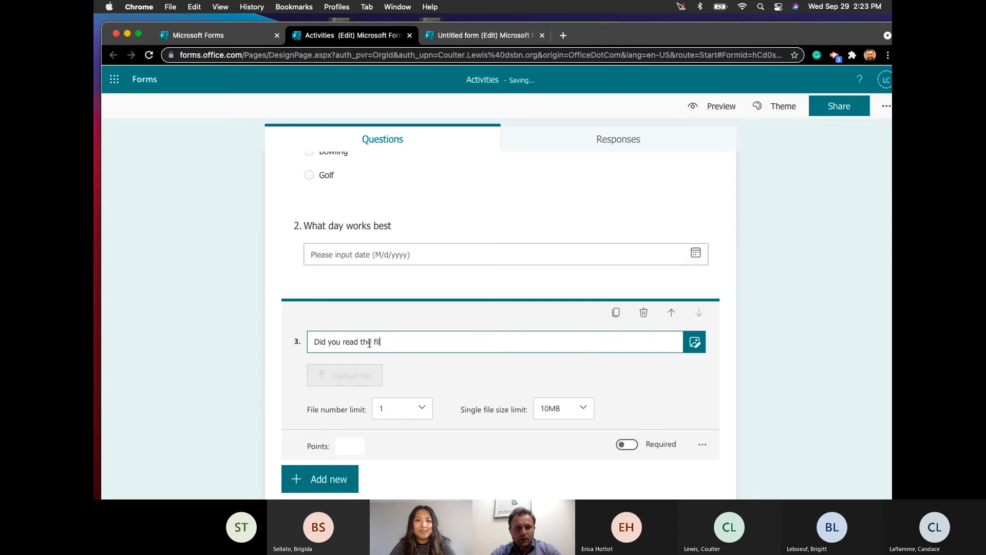
type("e below")
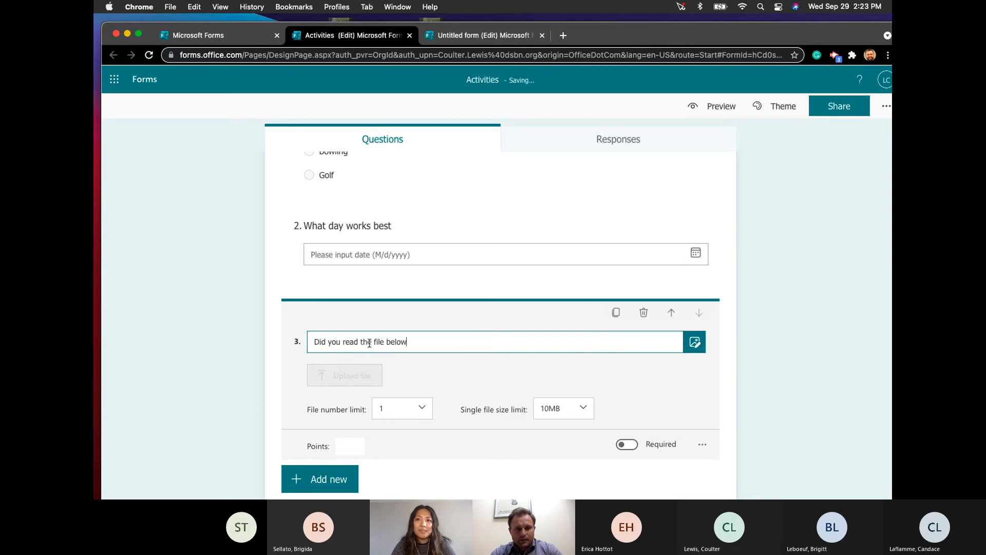
scroll(467, 308, "up", 3)
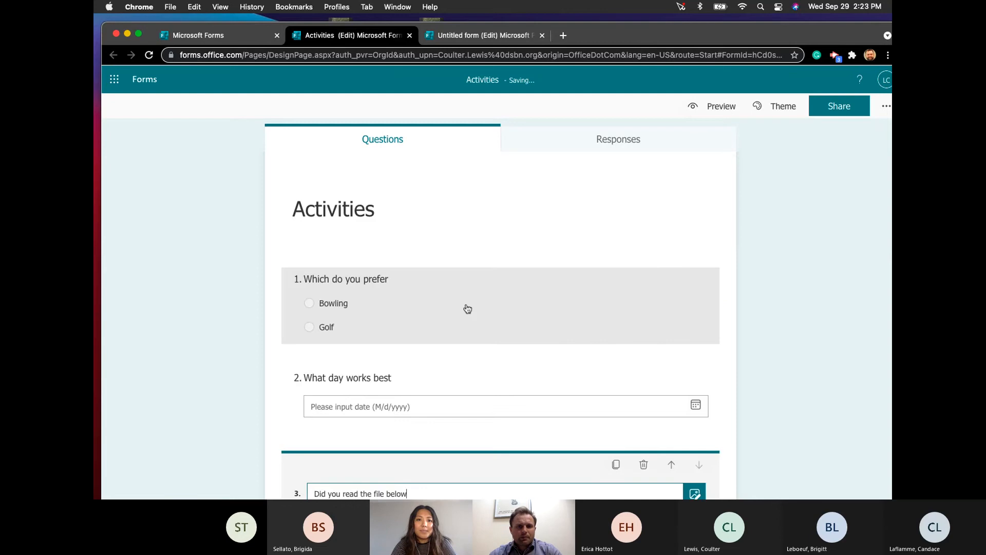
scroll(467, 308, "down", 4)
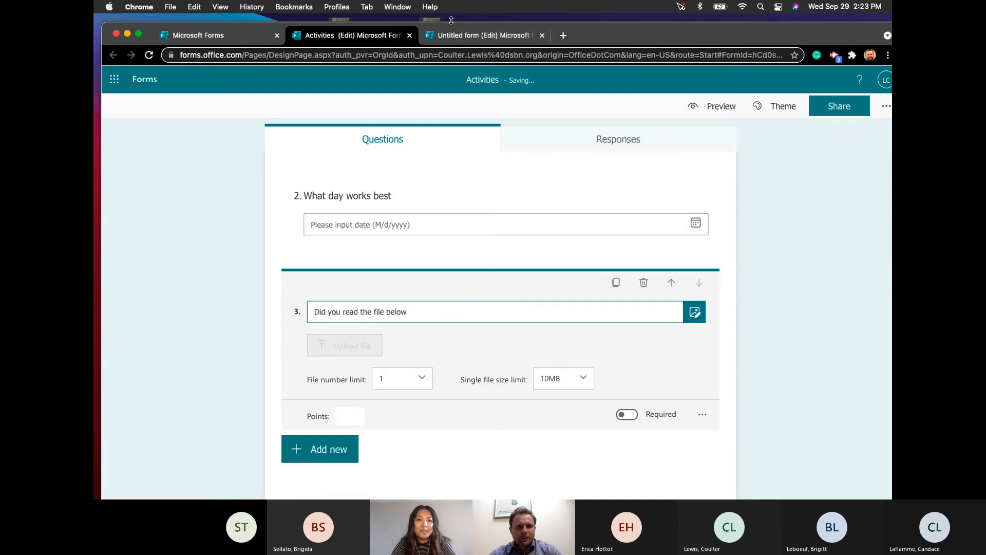
- In the Untitled form, add file-upload question 1 with a 1-file, 10MB size limit
left_click(460, 36)
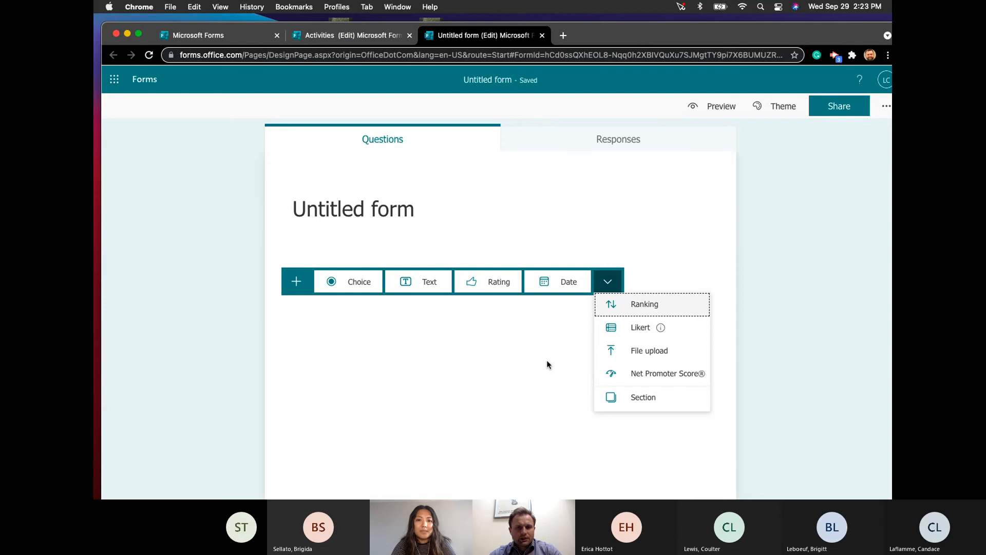
left_click(650, 351)
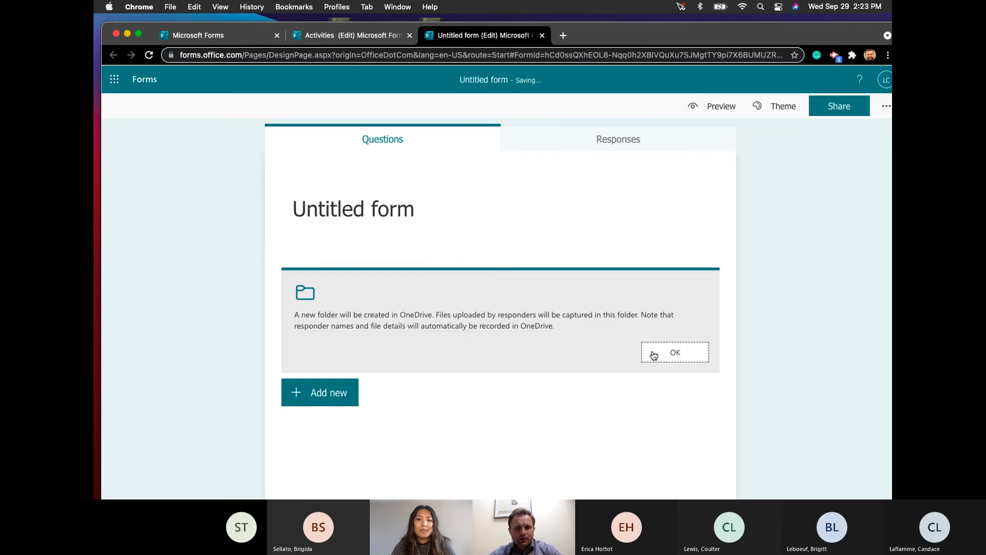
left_click(683, 352)
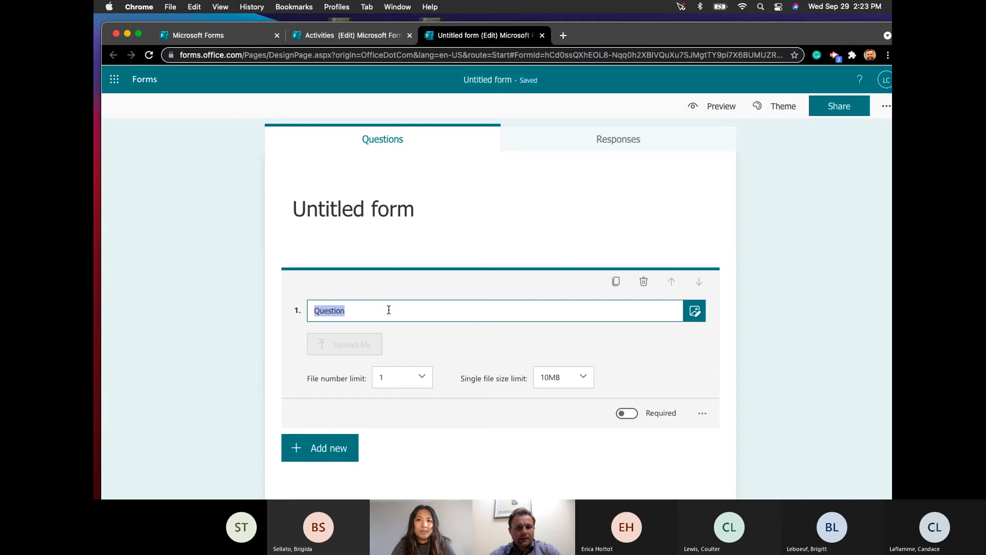
left_click(584, 380)
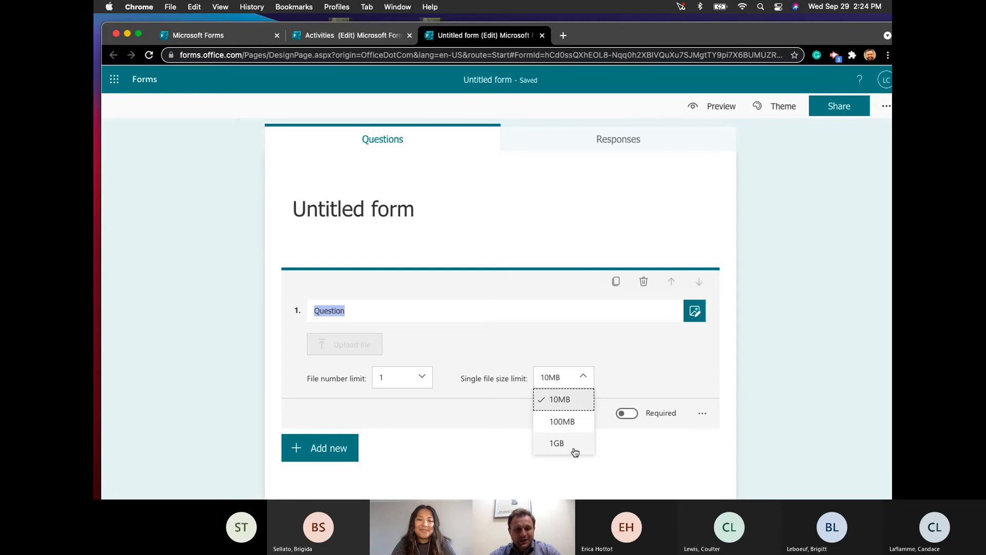
left_click(461, 452)
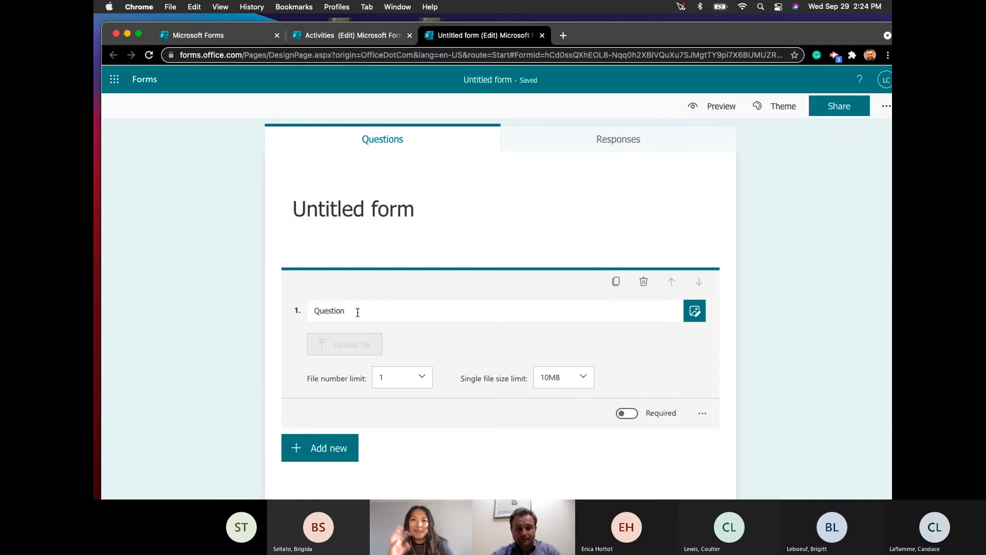
- Return to the Activities form tab
left_click(324, 35)
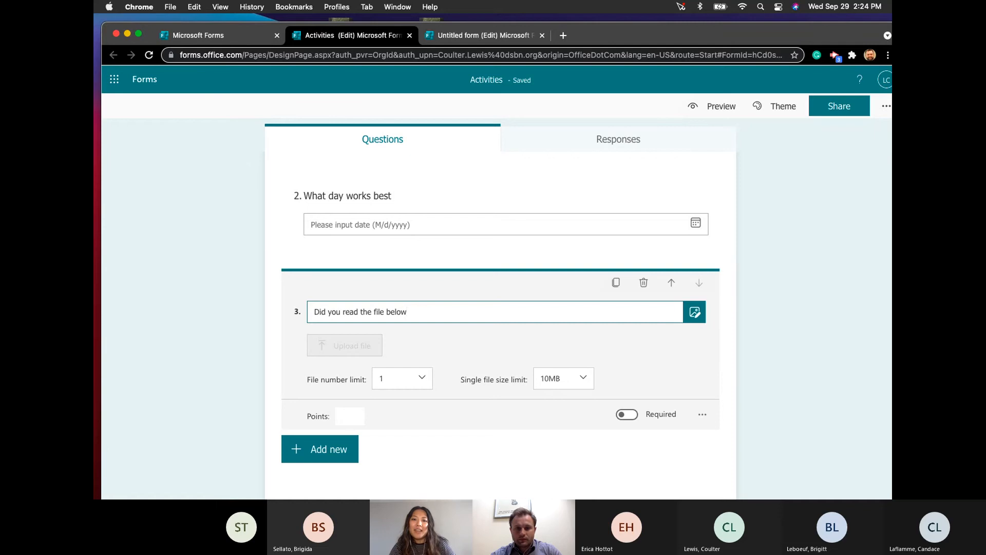
right_click(746, 172)
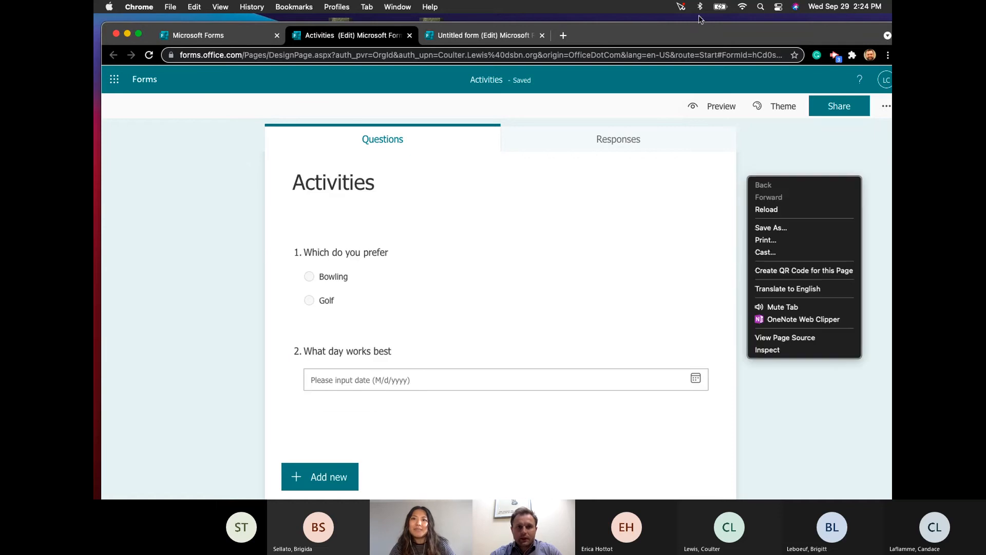
left_click(691, 28)
left_click_drag(627, 29, 620, 21)
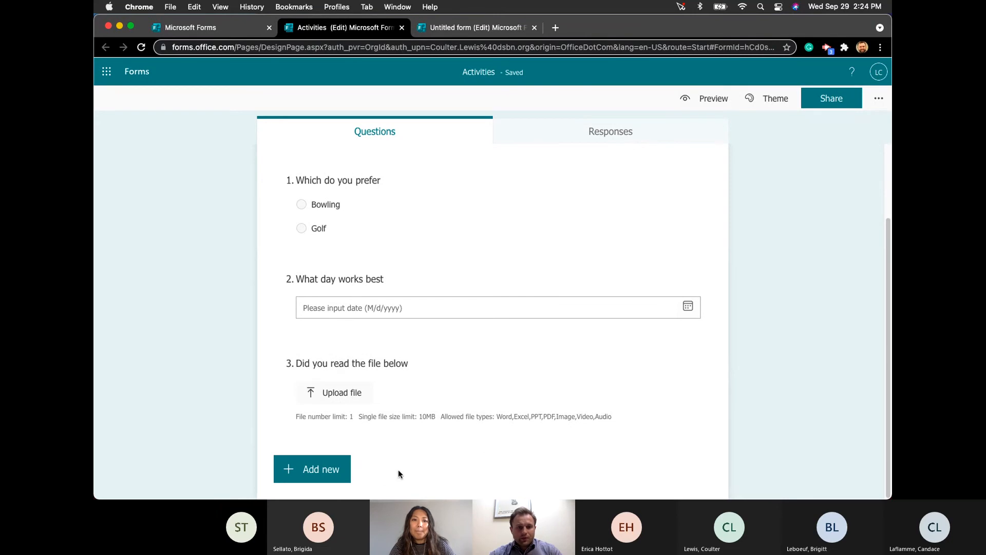
- Make file-upload question 3 required
left_click(347, 393)
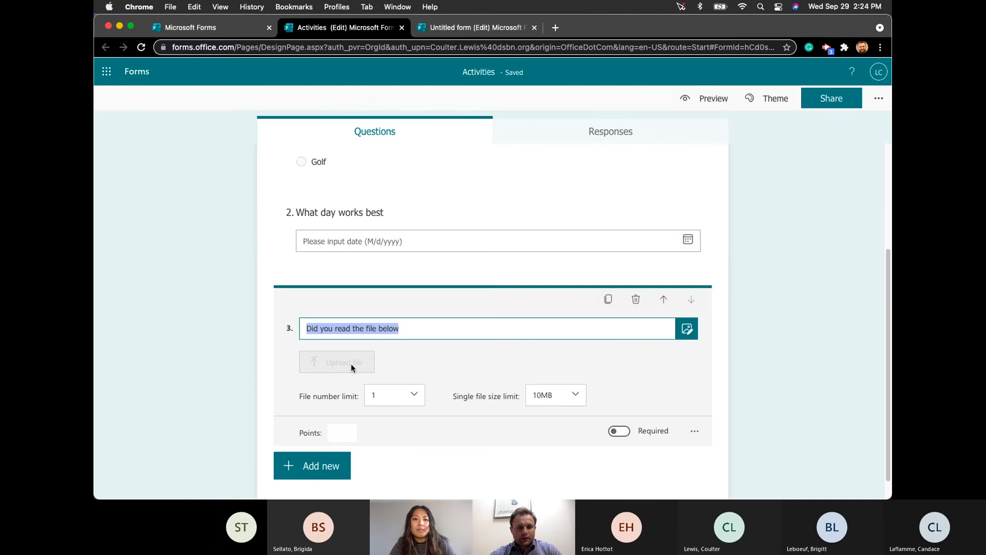
left_click(432, 462)
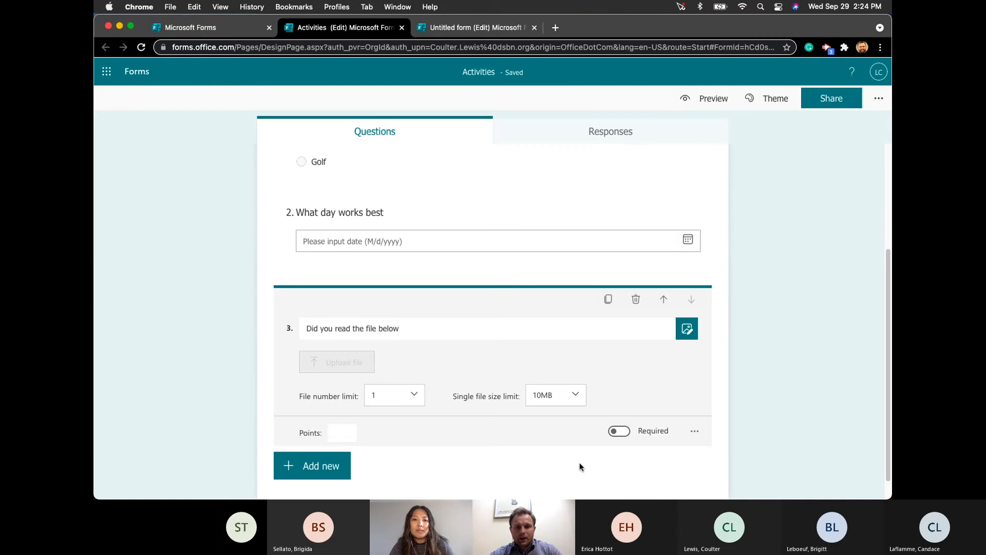
left_click(621, 433)
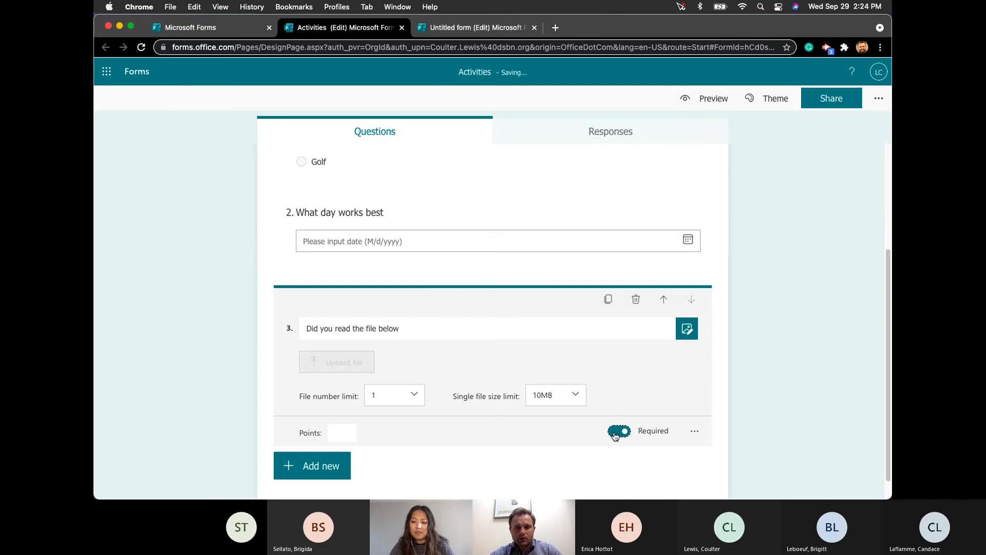
left_click(695, 433)
scroll(740, 399, "down", 1)
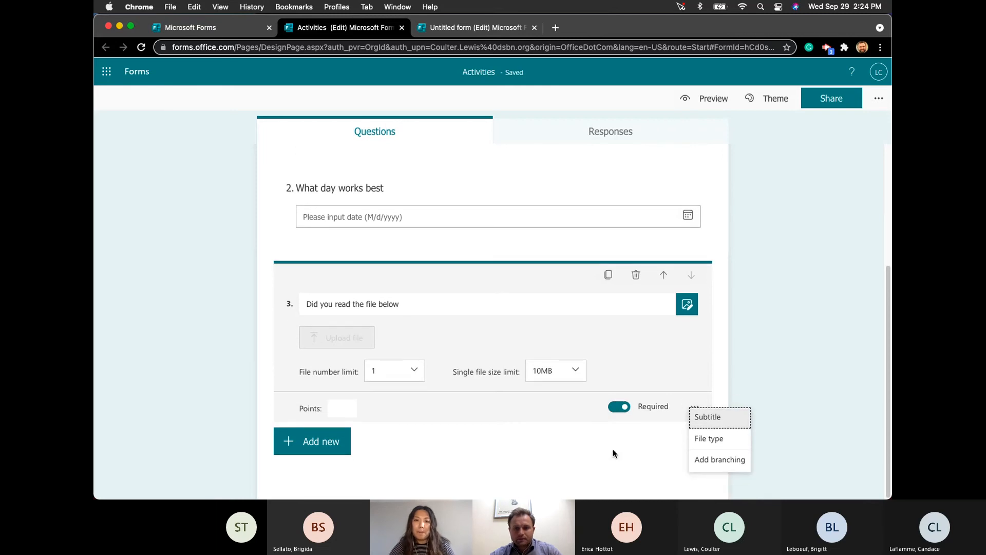
- Leave question 3 branching to Next in Branching options, then return to the editor
left_click(713, 460)
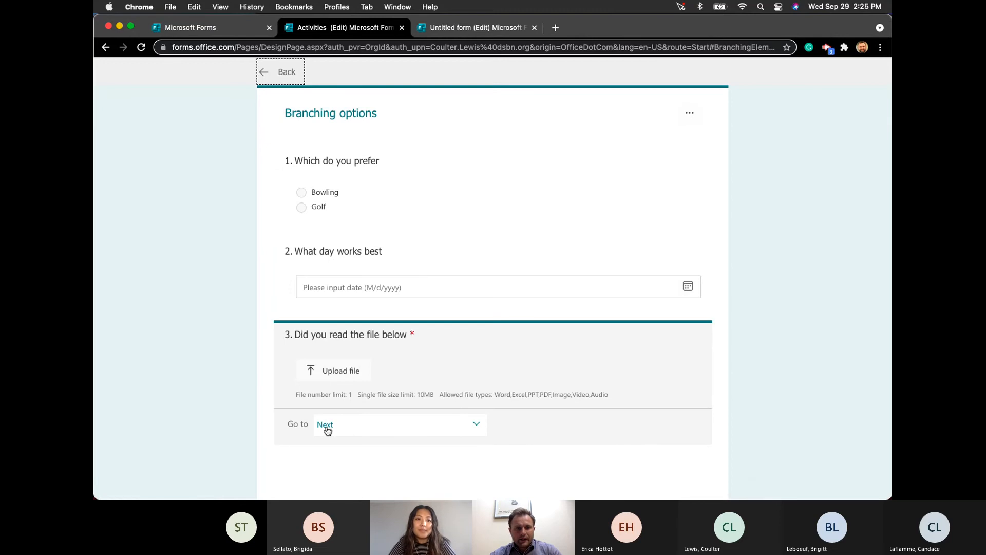
left_click(378, 431)
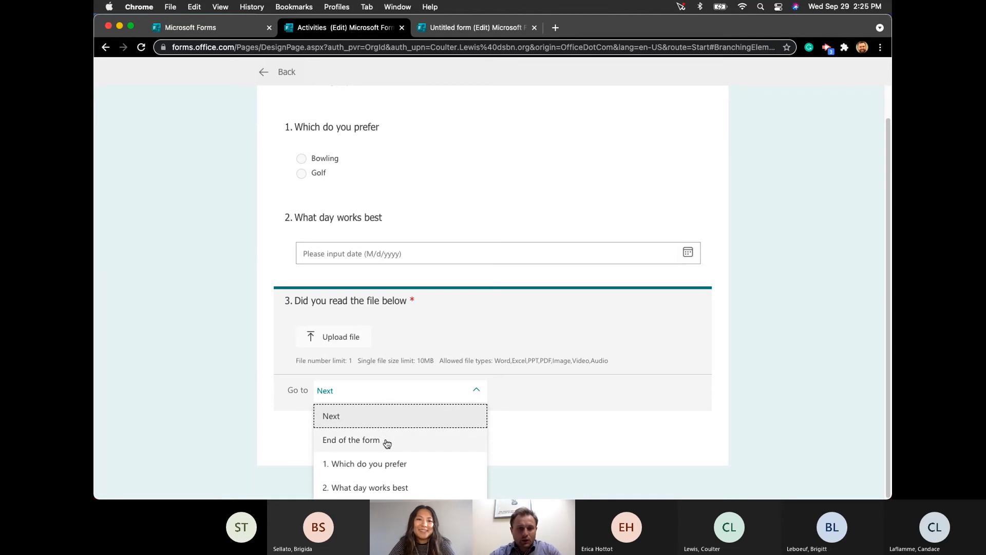
left_click(542, 434)
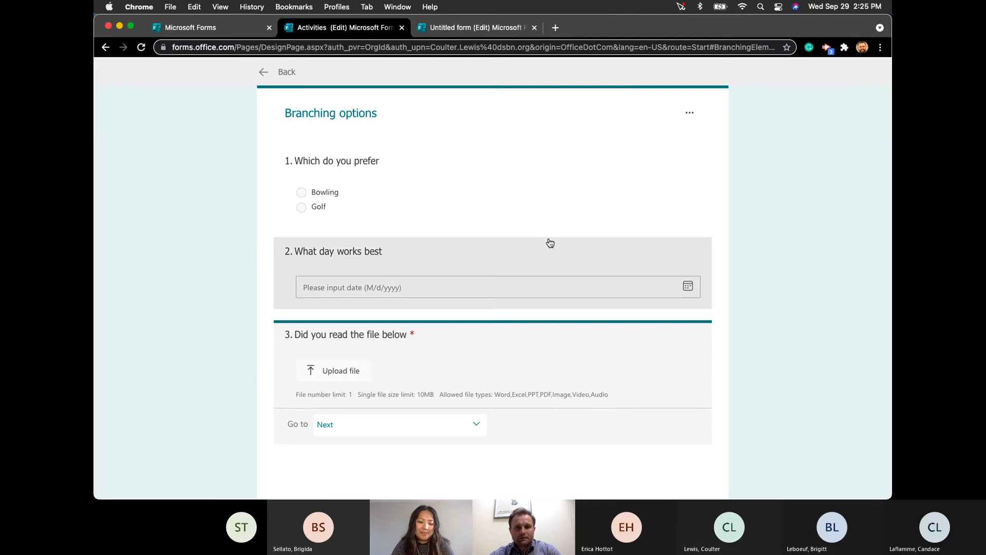
left_click(263, 73)
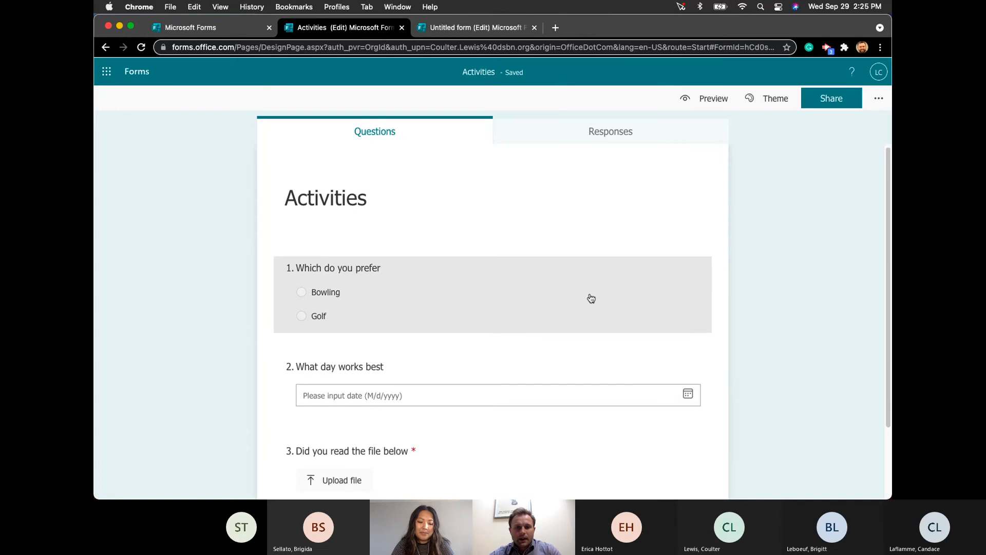
- Apply the Bright green theme to the Activities form and open its preview
scroll(591, 298, "down", 3)
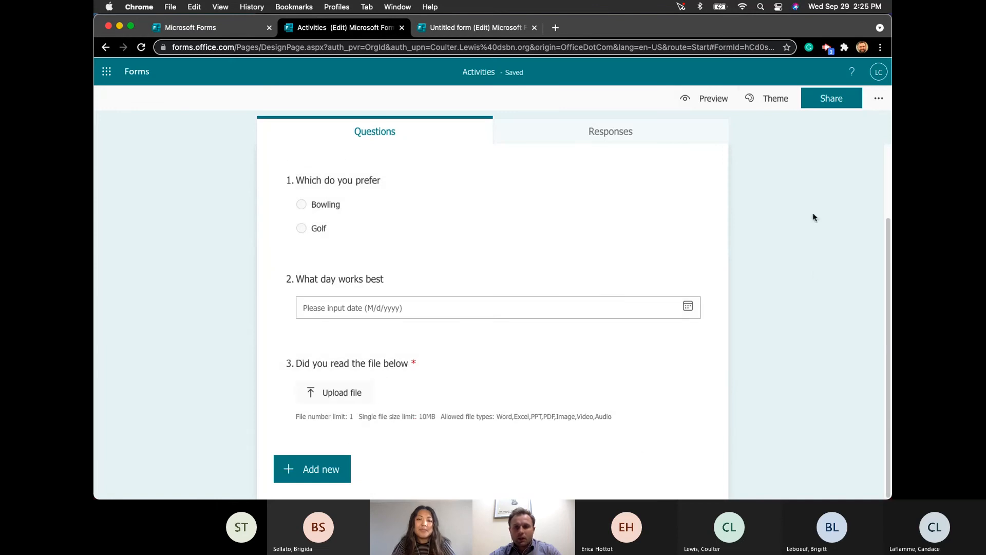
left_click(772, 102)
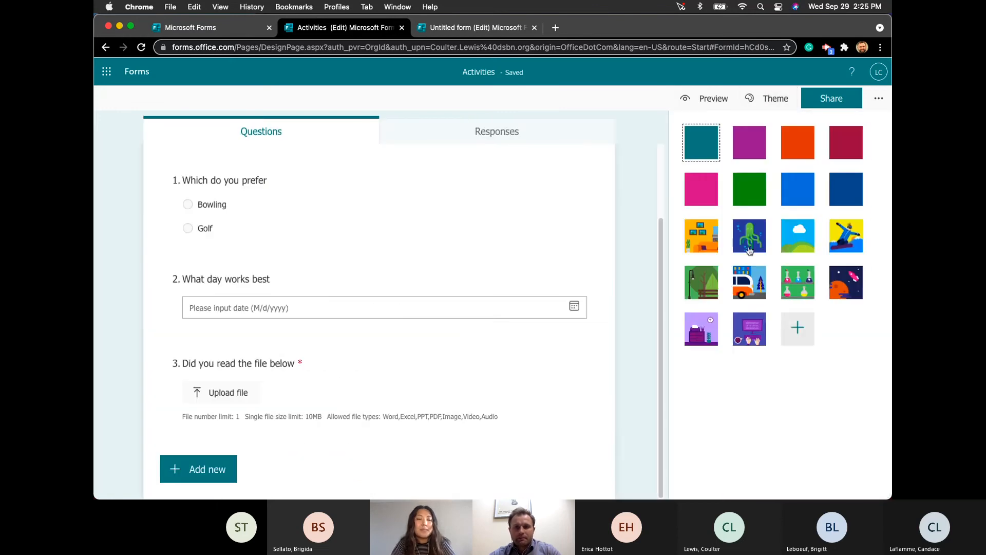
left_click(741, 201)
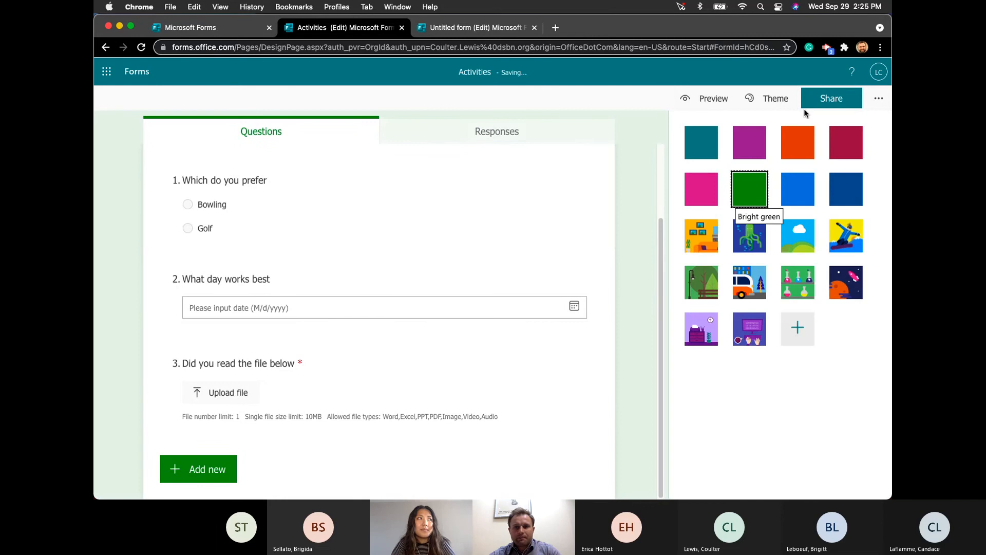
left_click(797, 331)
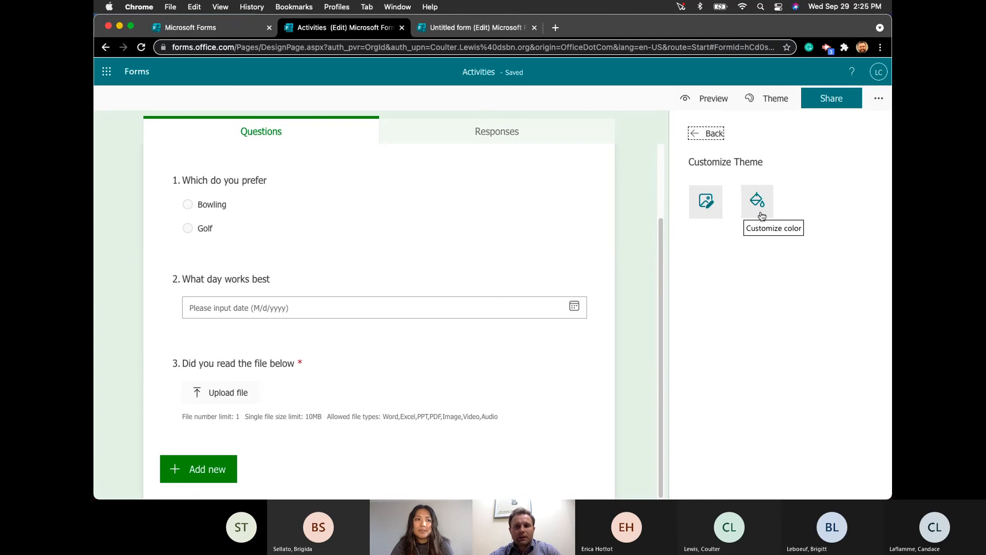
left_click(699, 134)
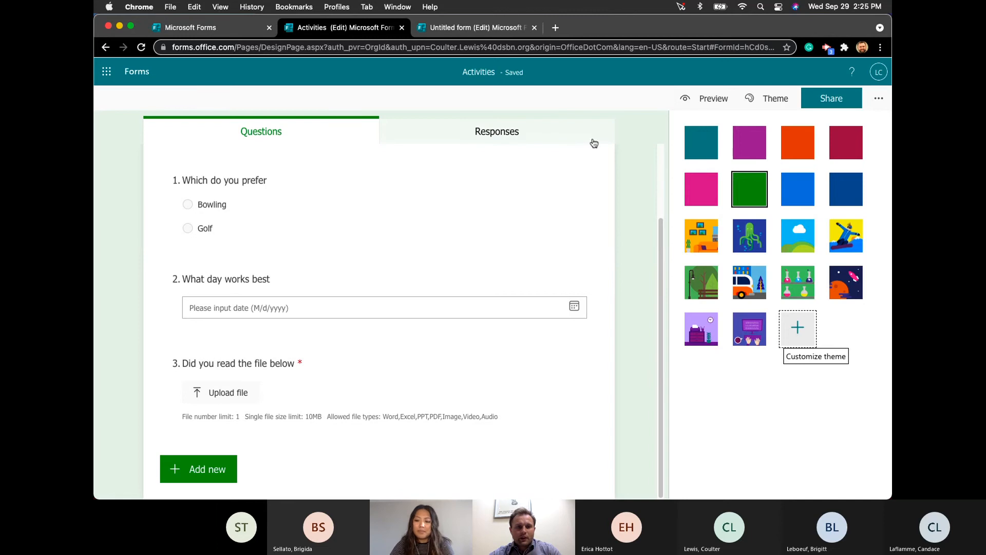
left_click(706, 97)
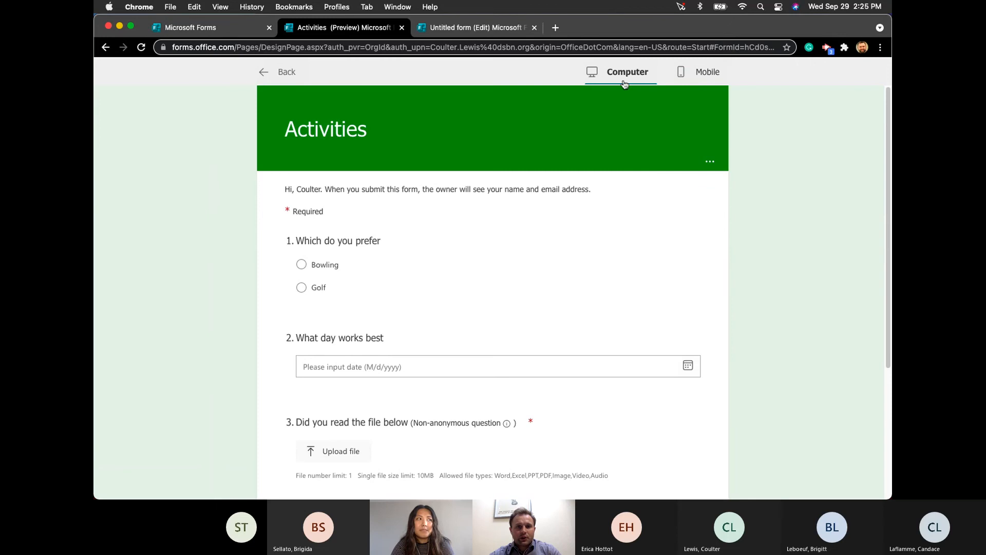
- In the mobile preview, answer Bowling and September 24, 2021
left_click(696, 71)
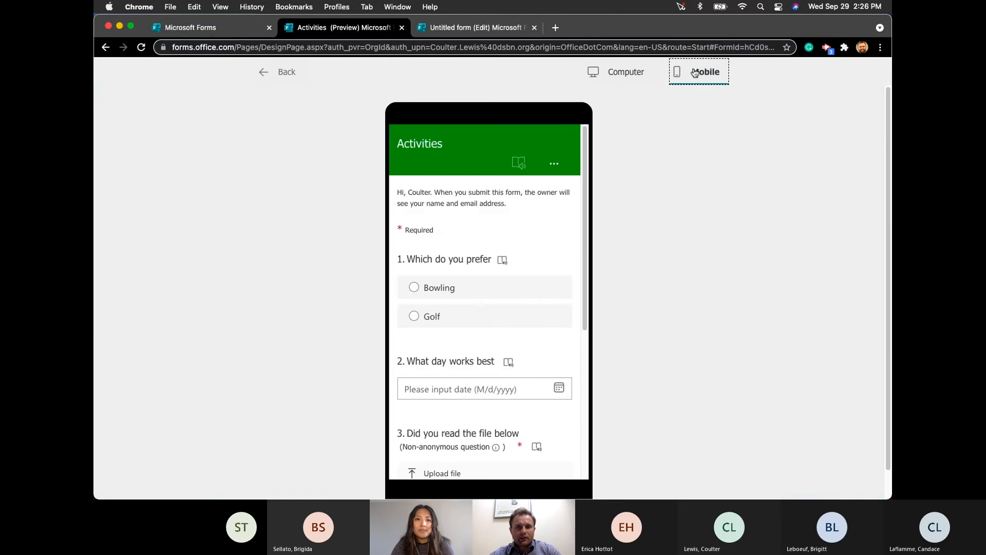
left_click(414, 287)
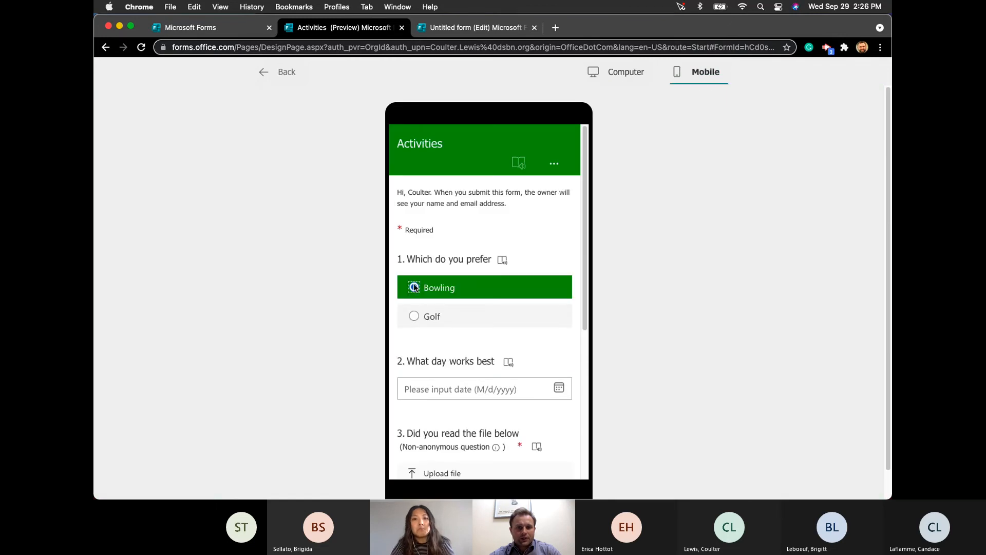
scroll(426, 318, "down", 3)
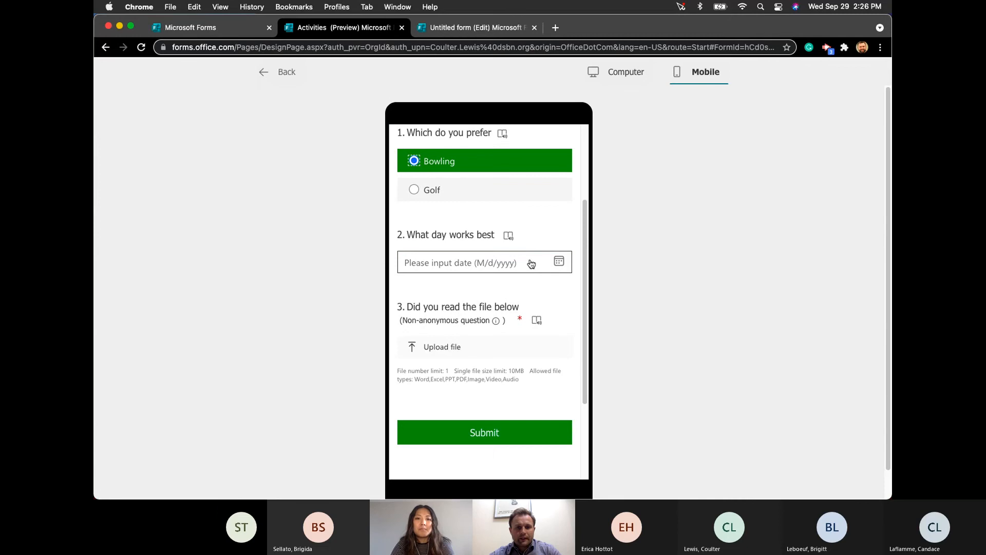
left_click(558, 261)
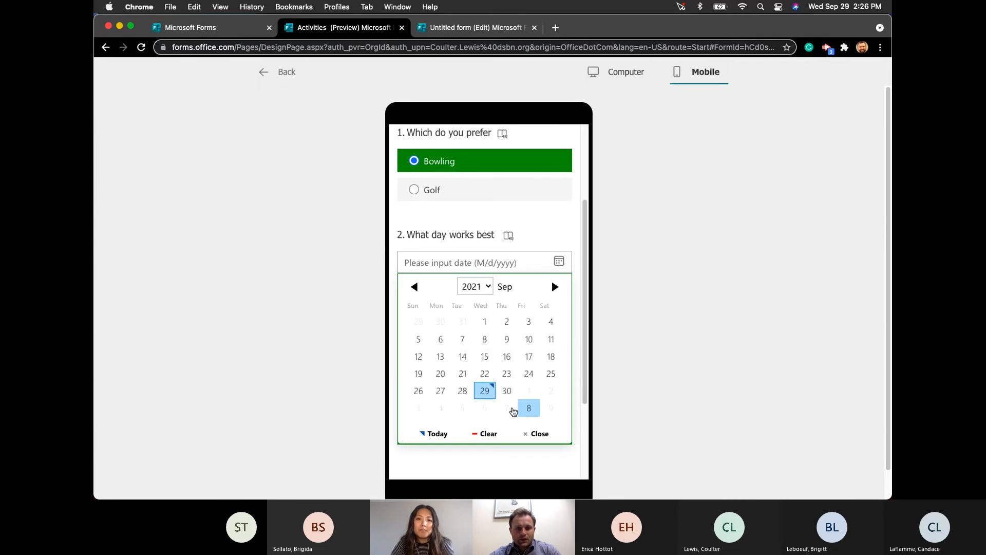
scroll(531, 391, "down", 3)
left_click(529, 286)
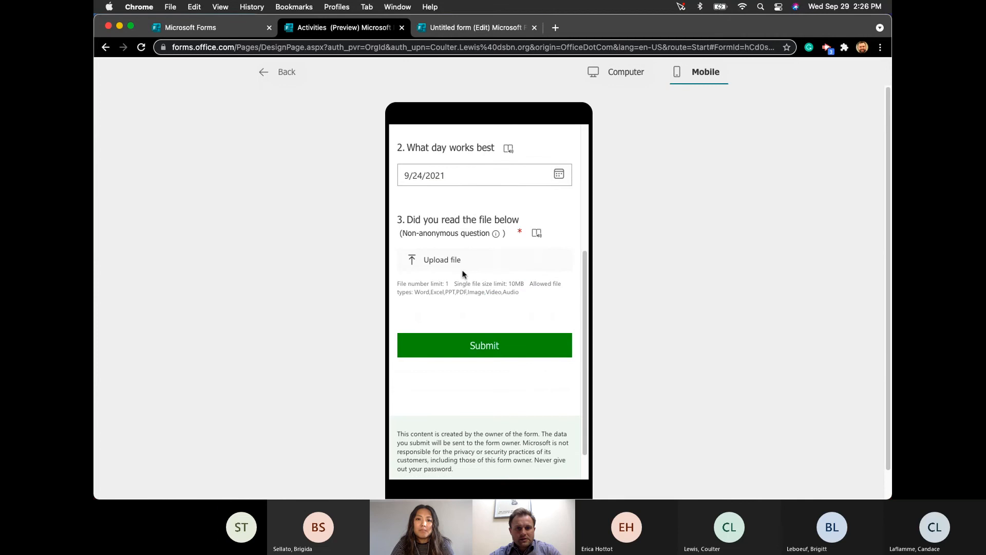
left_click(538, 233)
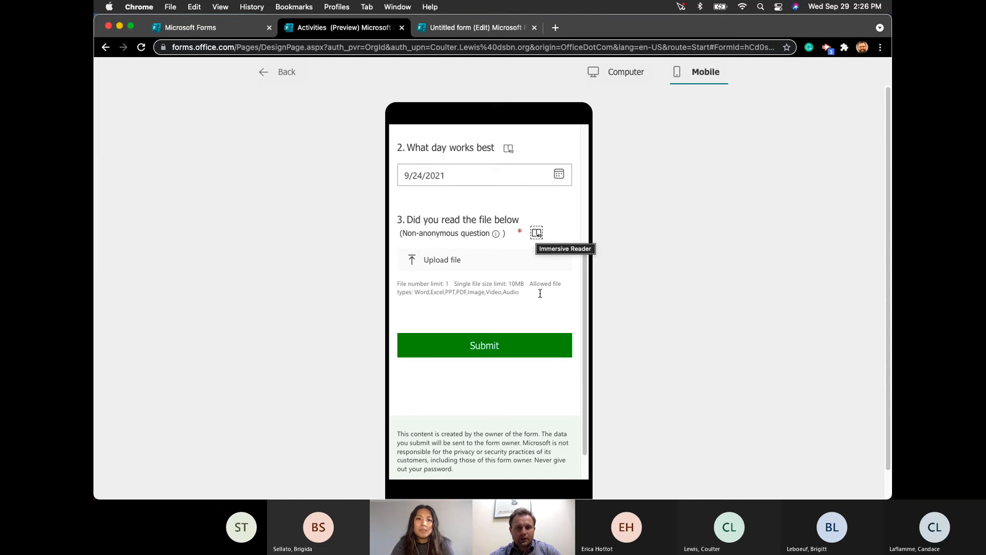
- Attach Everest Base Camp.jpeg to question 3 and submit the response
left_click(498, 351)
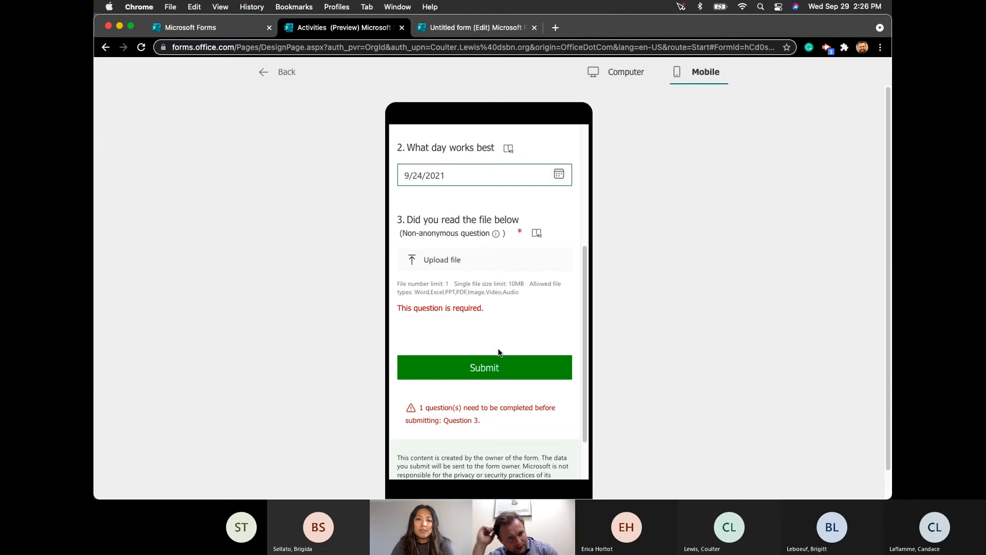
left_click(460, 260)
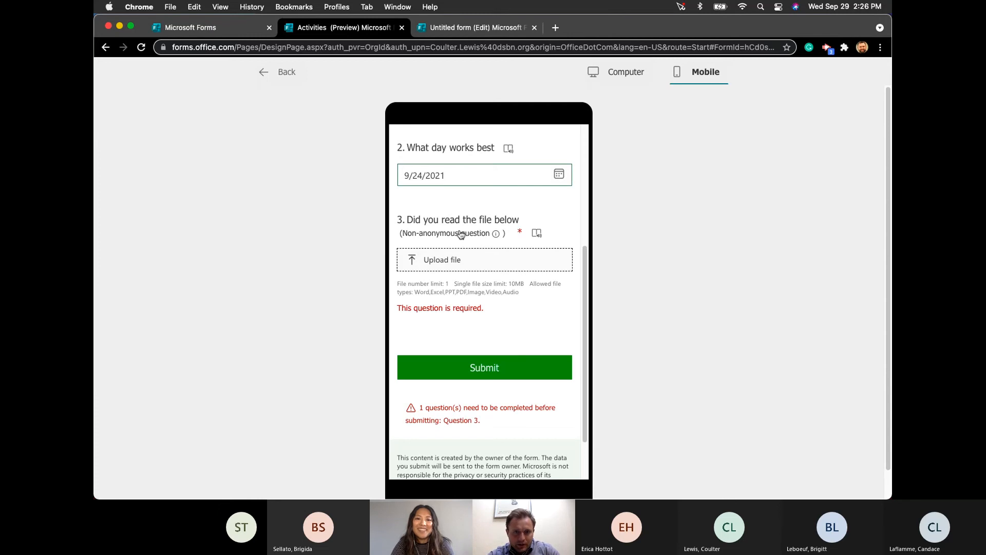
left_click(454, 269)
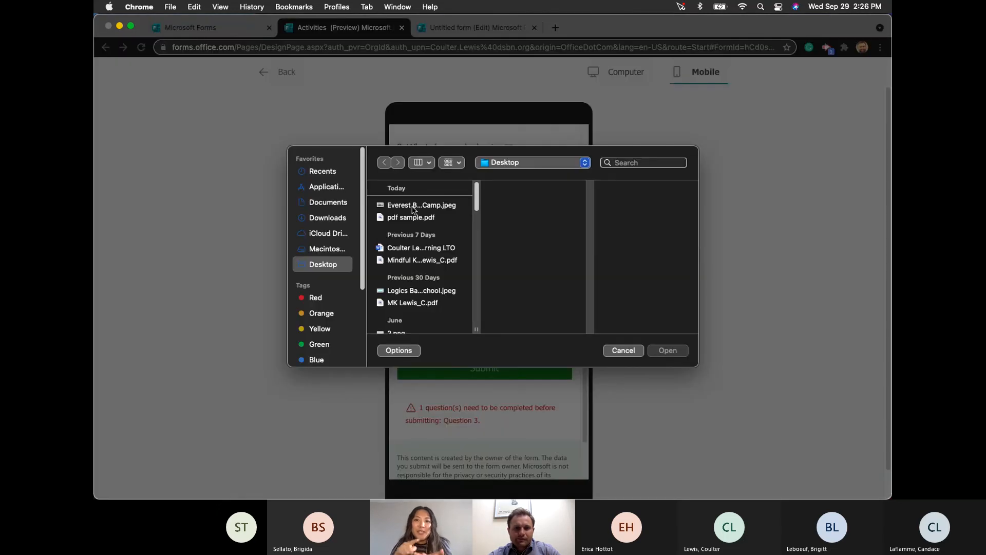
left_click(414, 205)
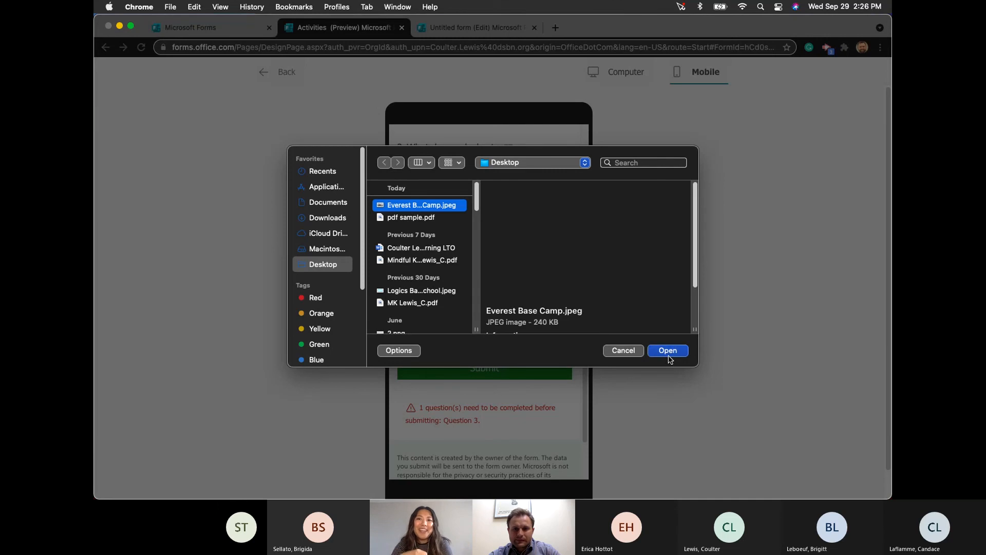
left_click(667, 350)
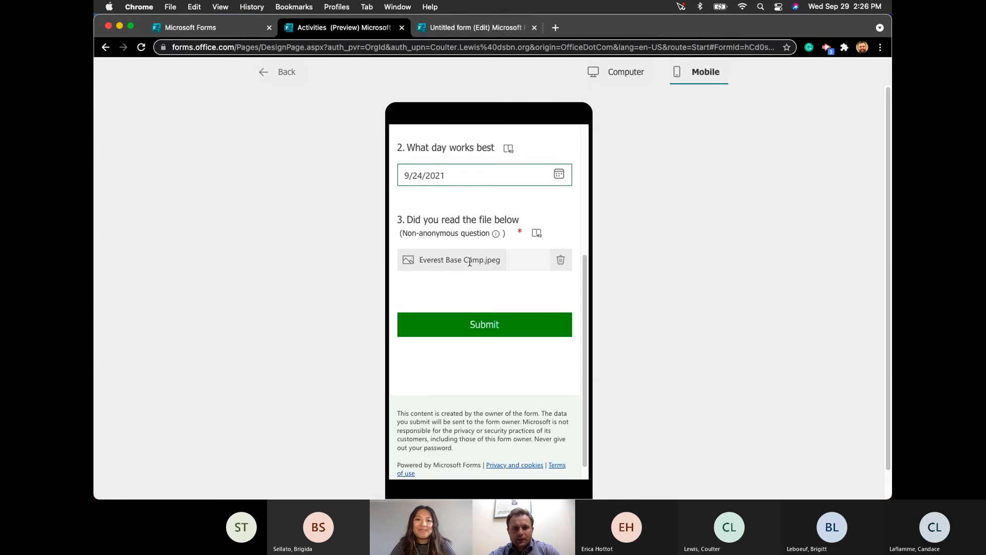
left_click(492, 327)
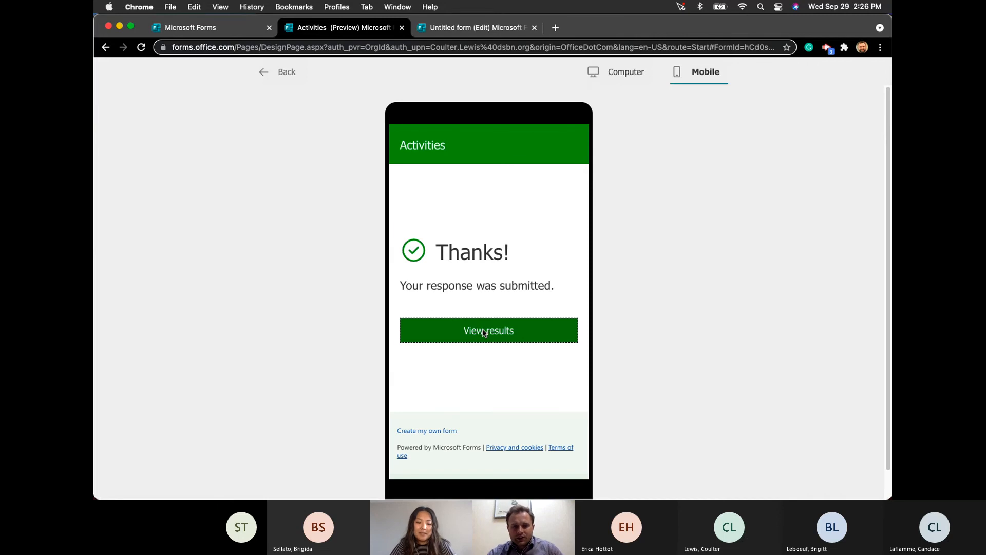
- Review the submitted answers, return to the thank-you page and exit the preview
left_click(483, 332)
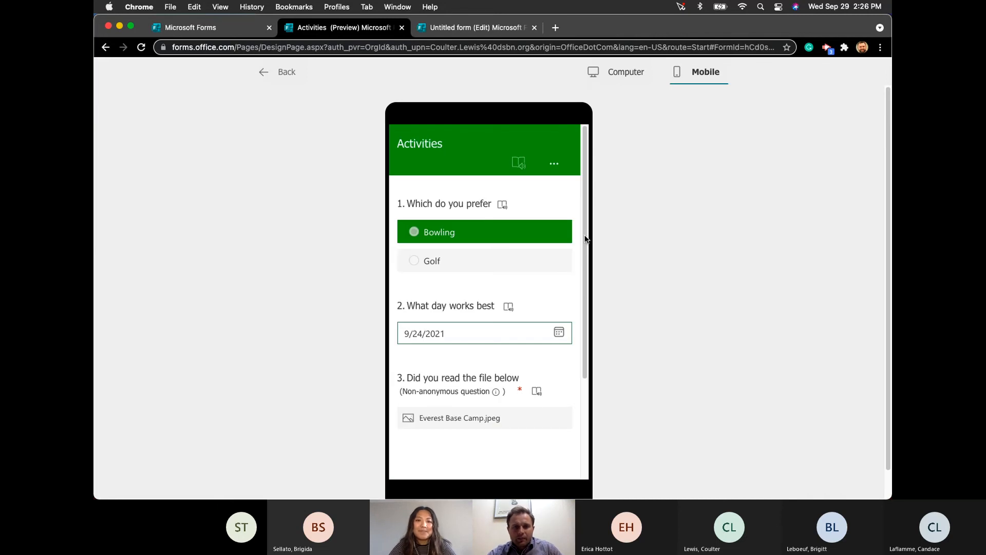
scroll(522, 334, "down", 3)
scroll(521, 337, "up", 3)
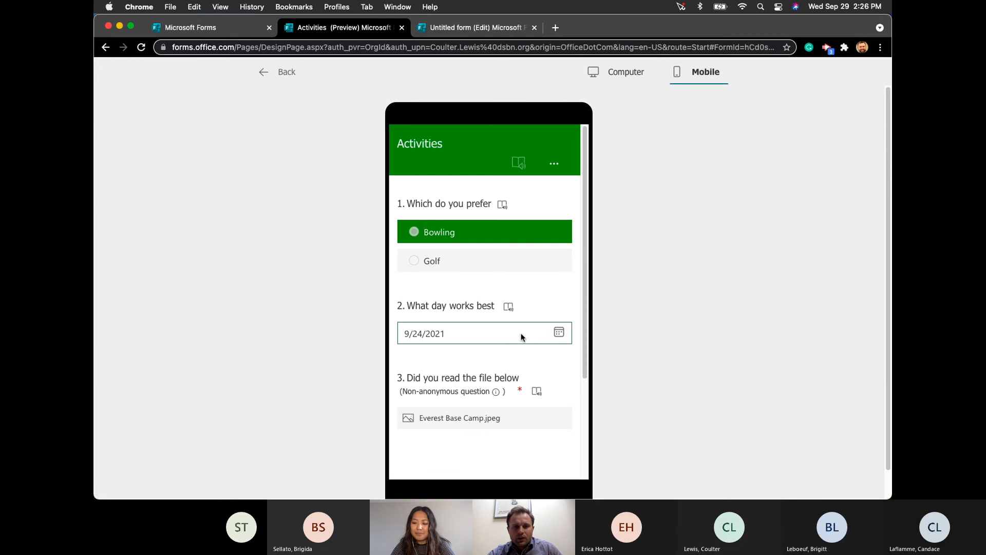
scroll(523, 335, "down", 3)
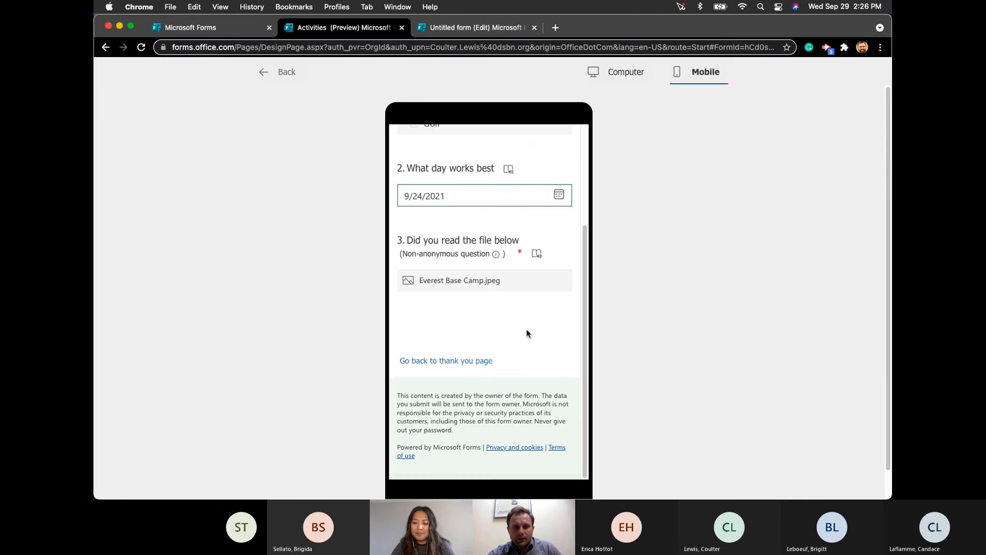
left_click(468, 361)
left_click(264, 73)
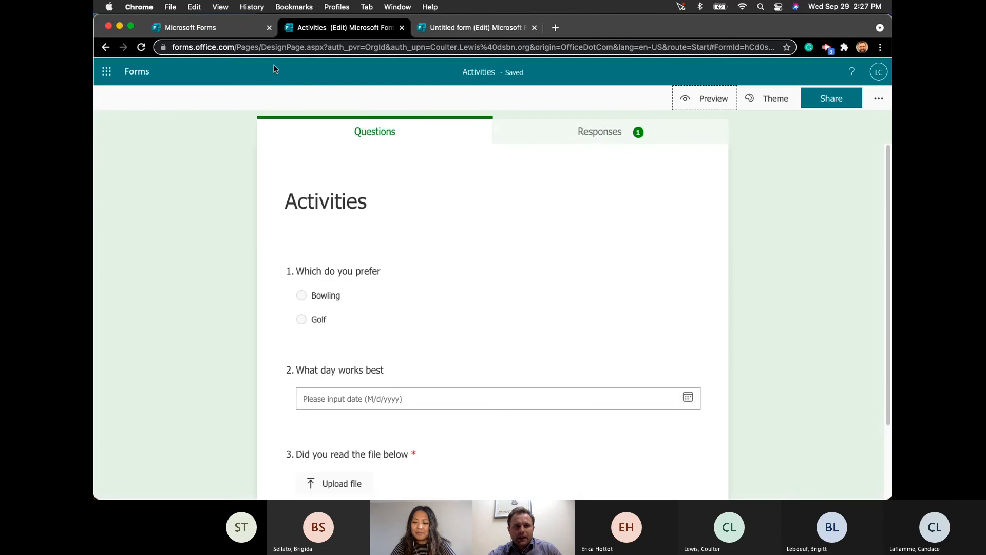
- Review the Responses summary and question 1's answer details, then open Share
left_click(598, 133)
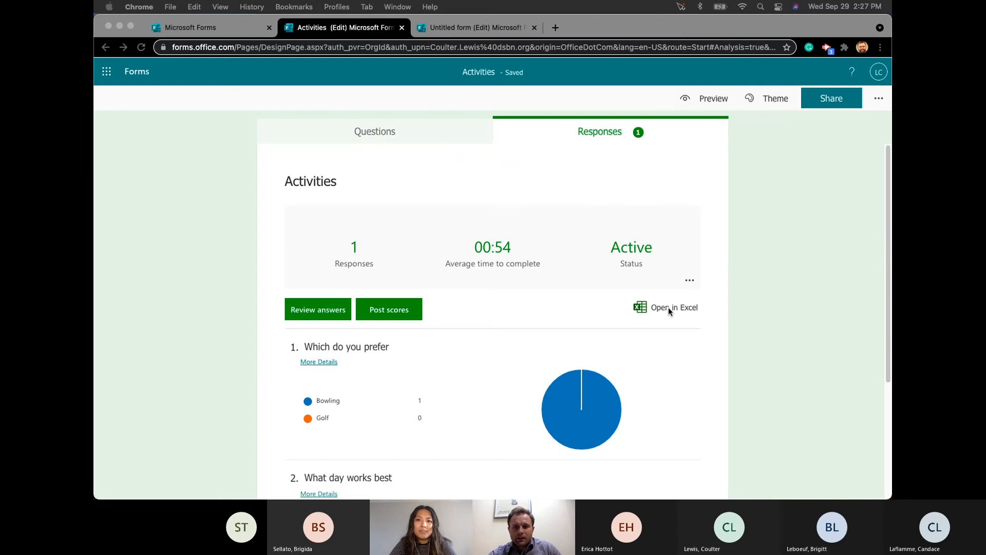
scroll(665, 331, "down", 5)
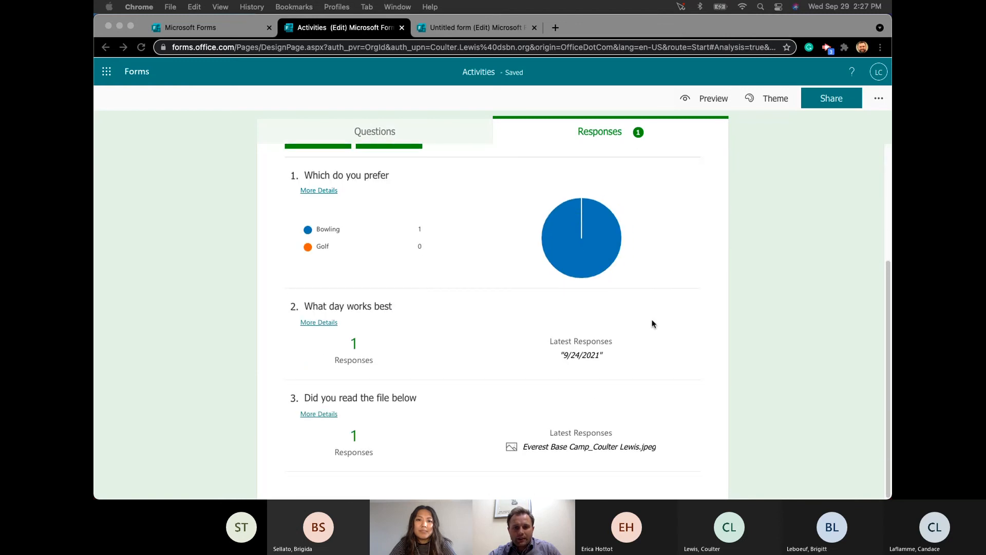
left_click(846, 410)
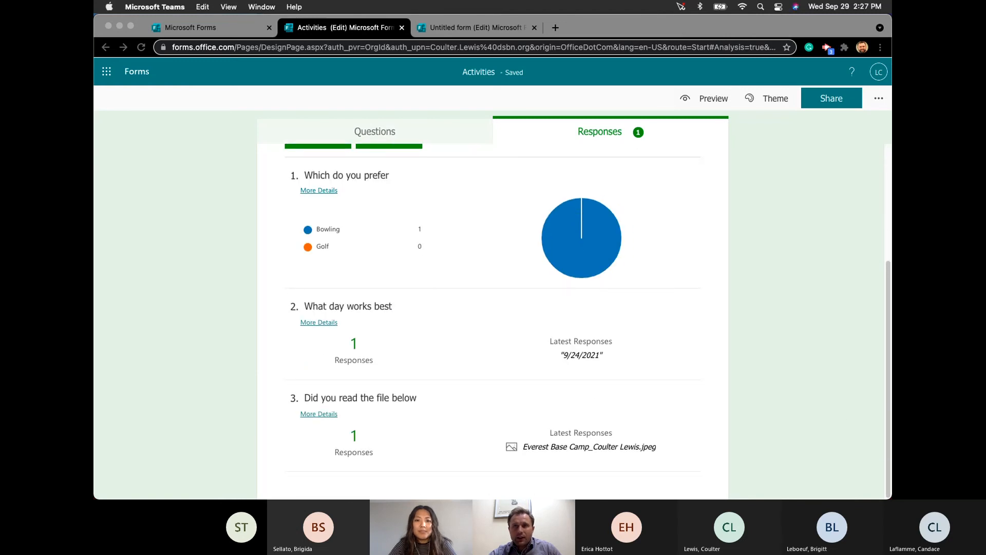
left_click(591, 132)
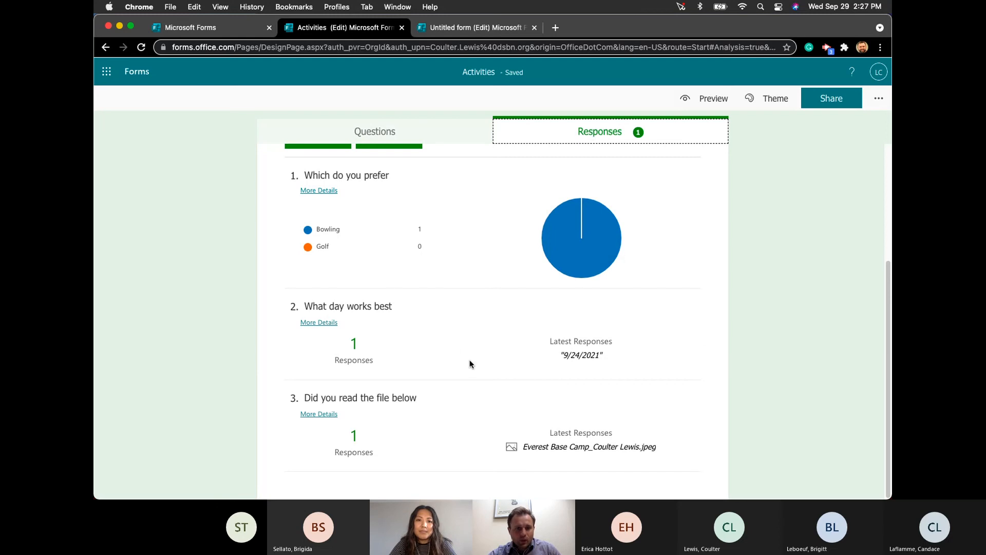
left_click(314, 191)
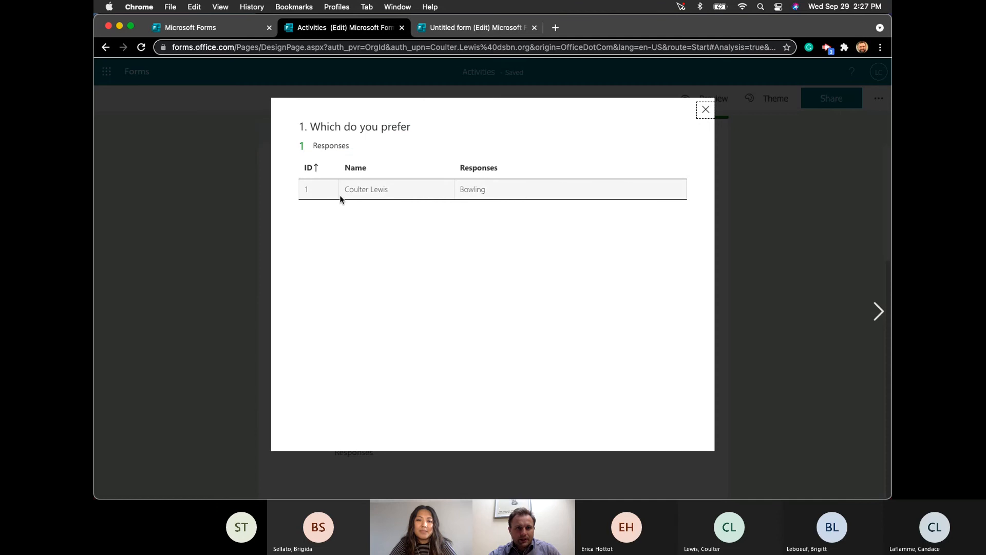
left_click(705, 109)
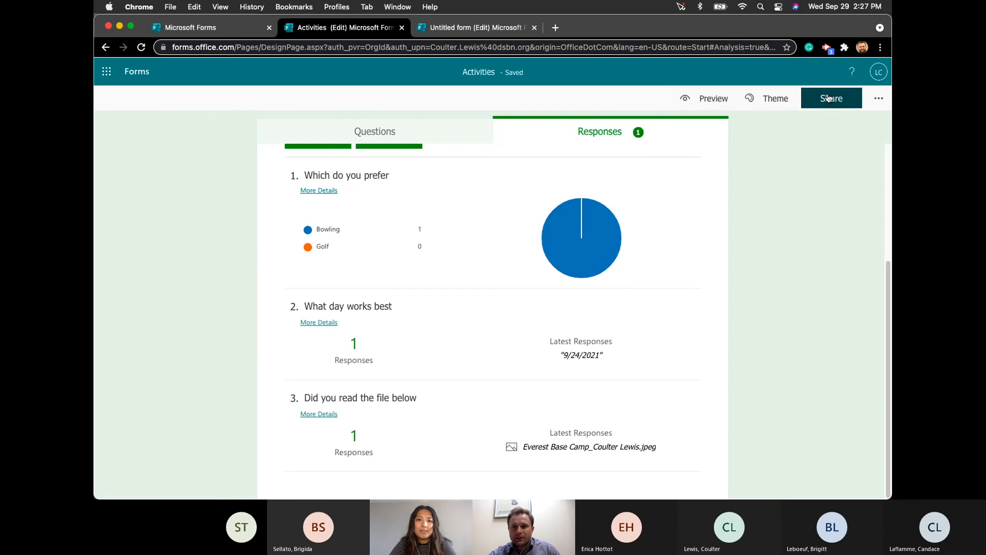
left_click(834, 98)
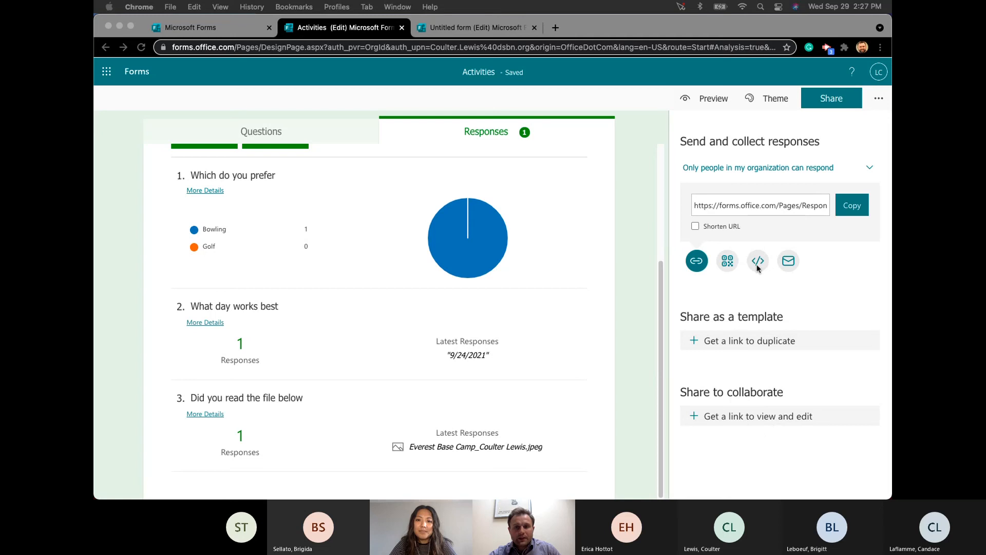
- Keep responding limited to the organization, shorten the response link, and close the Share panel
left_click(753, 168)
left_click(753, 168)
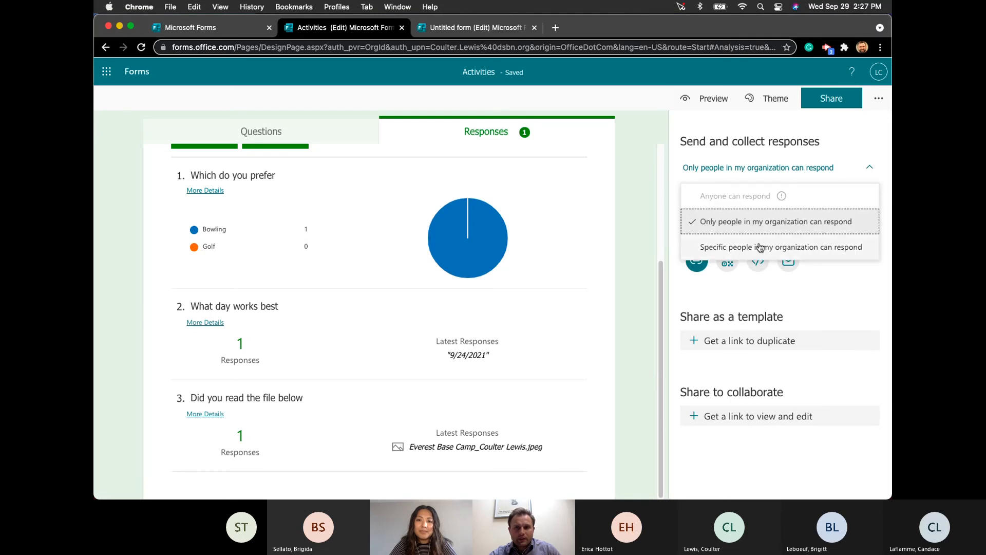
left_click(826, 294)
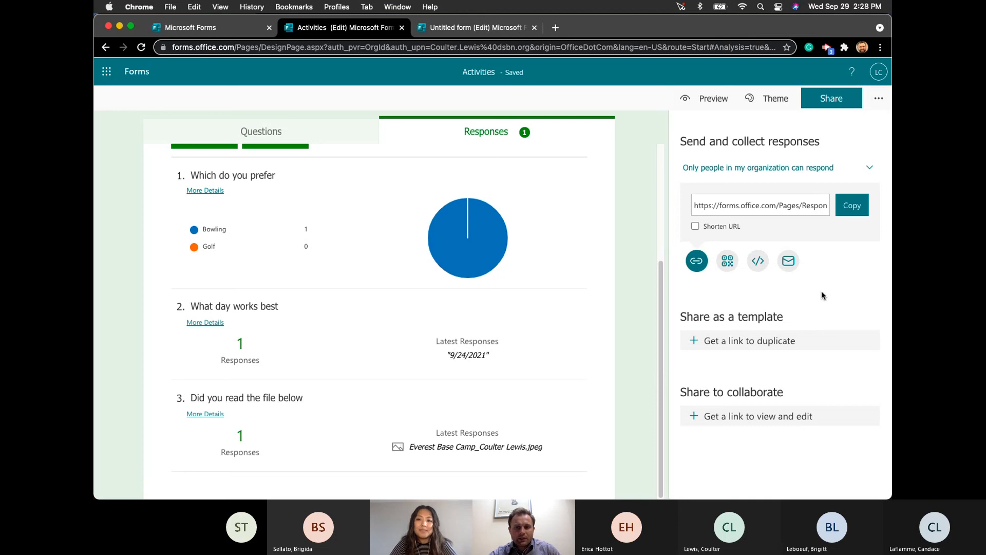
left_click(696, 227)
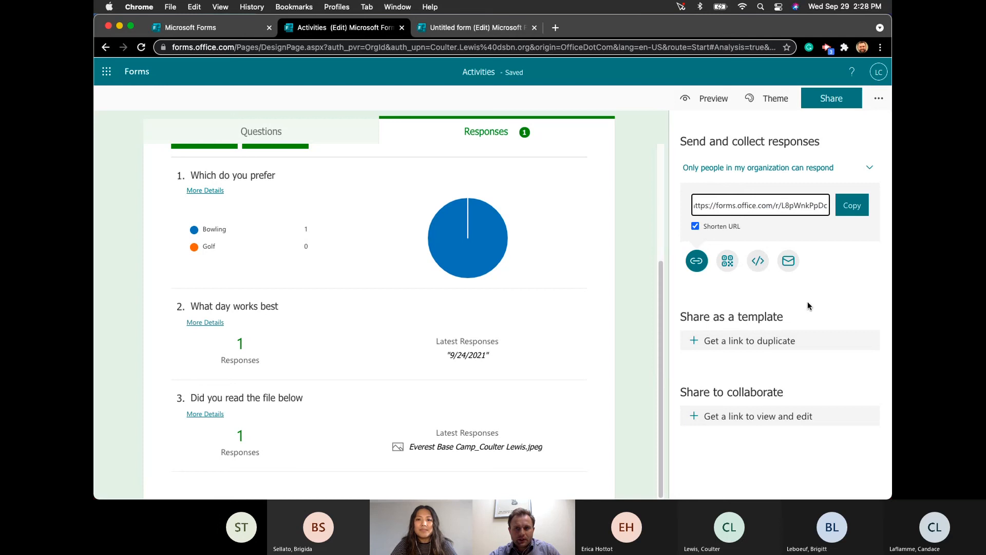
left_click(870, 167)
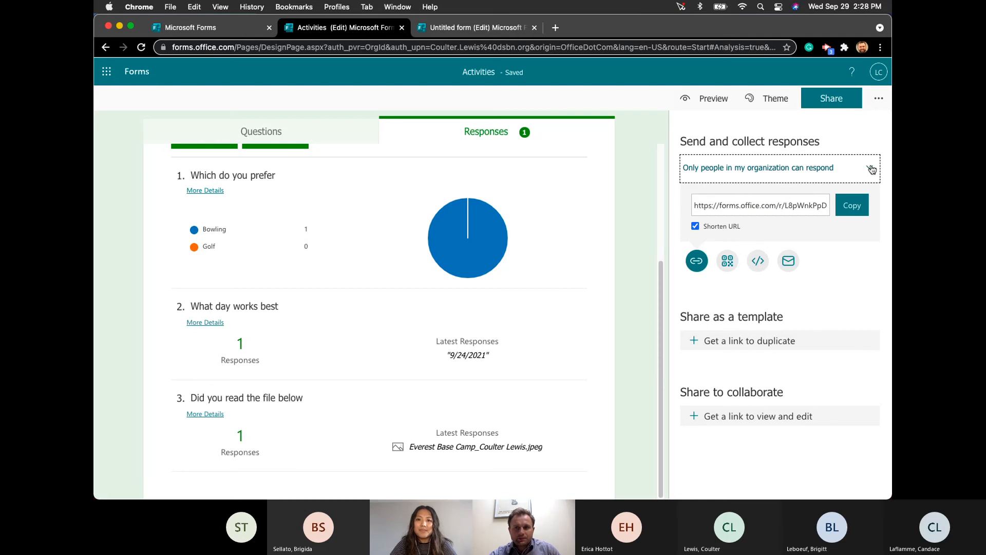
left_click(841, 102)
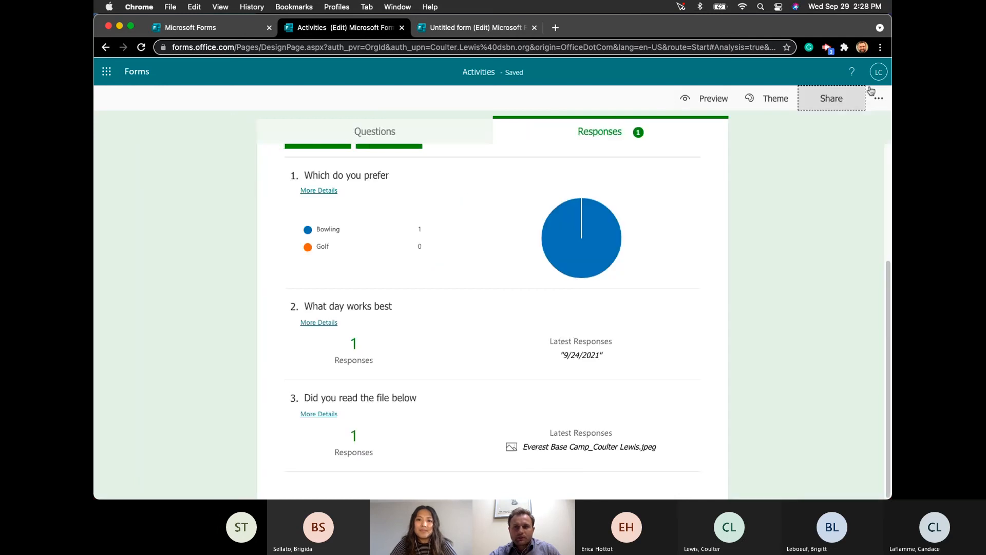
left_click(878, 98)
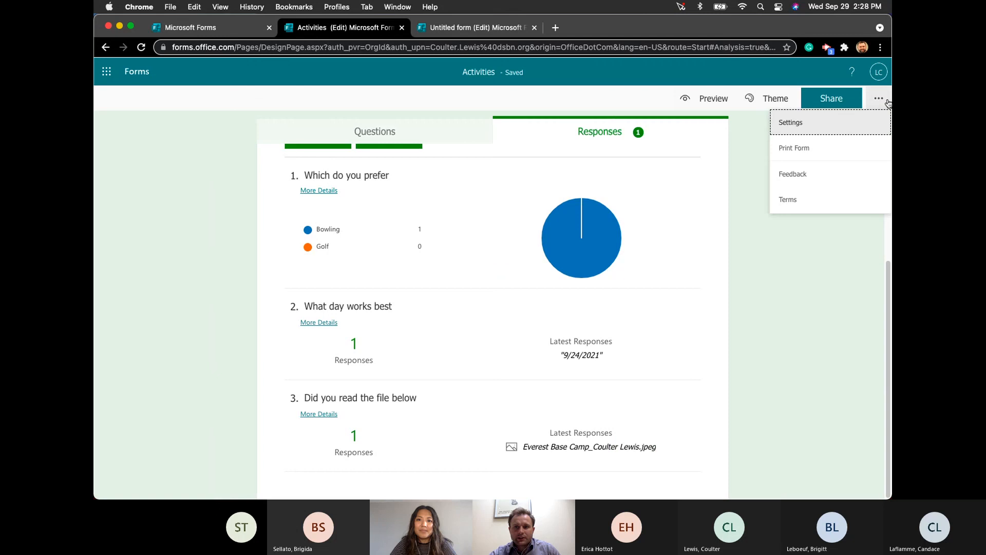
left_click(823, 123)
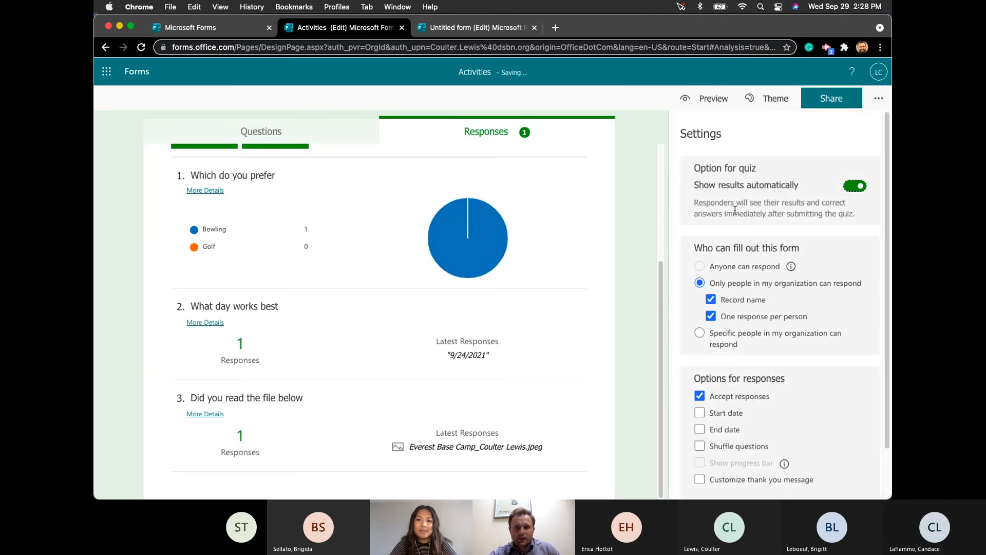
scroll(736, 200, "down", 1)
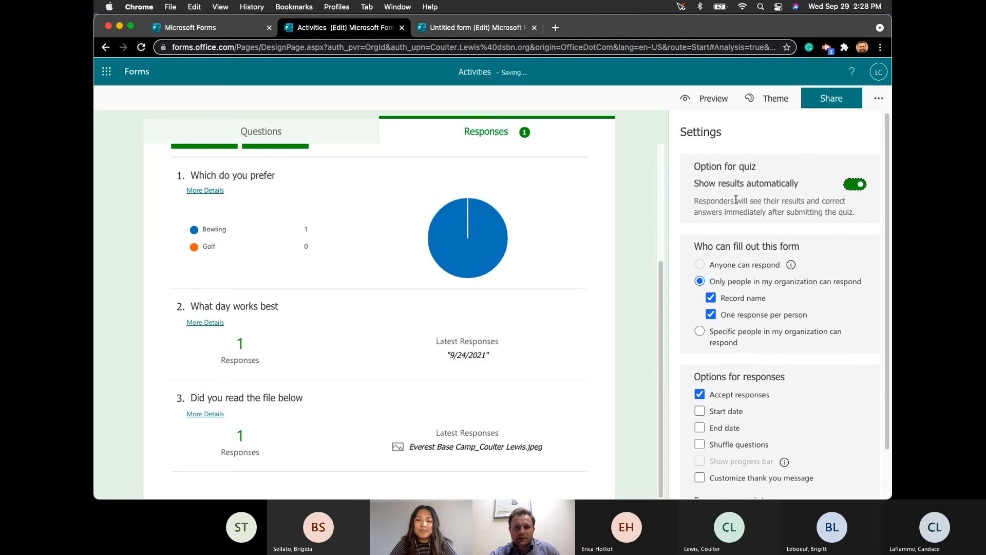
scroll(736, 200, "down", 3)
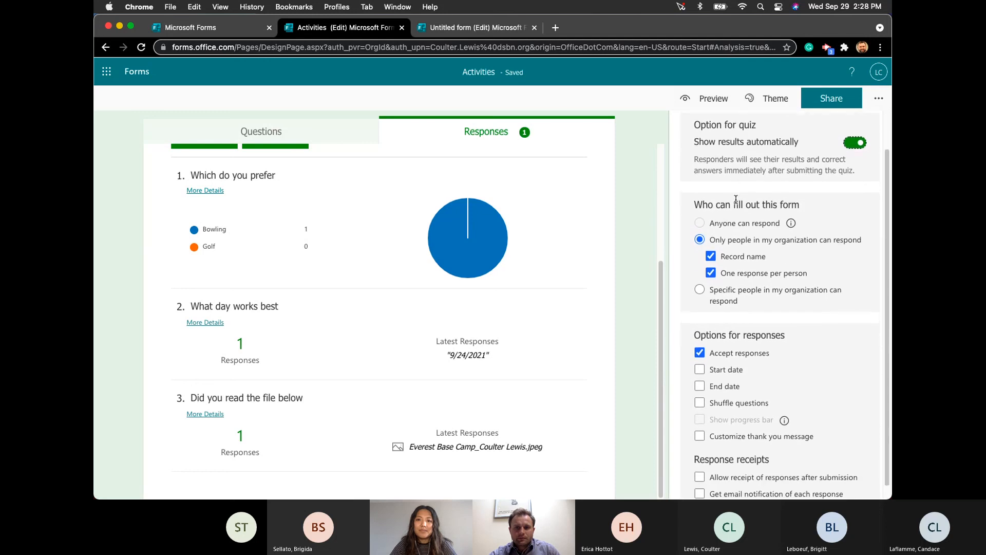
scroll(787, 288, "down", 1)
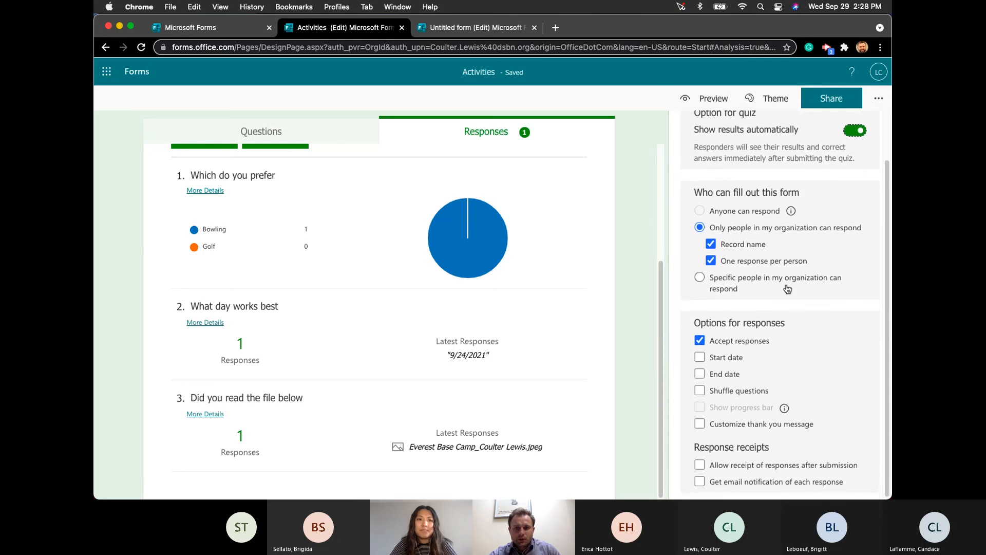
scroll(787, 288, "up", 1)
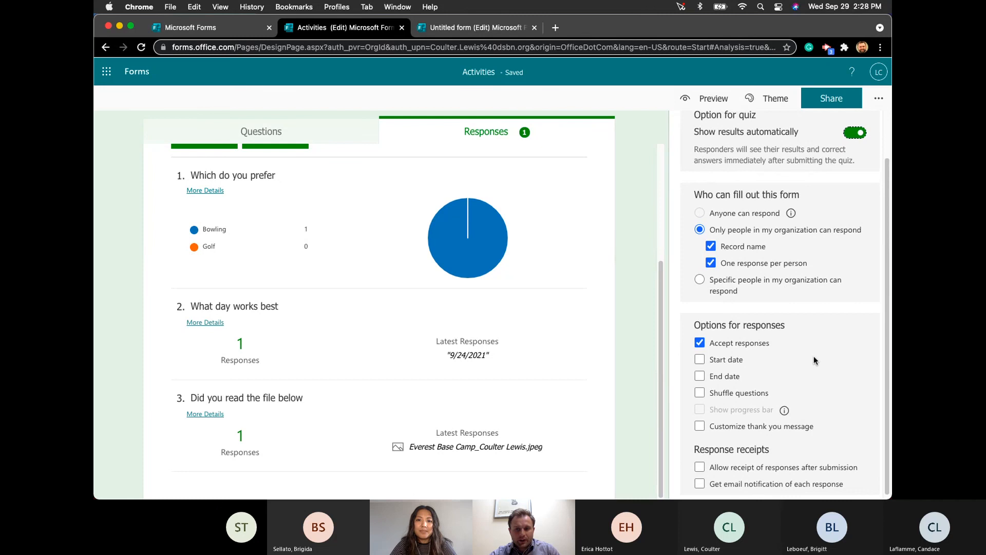
scroll(814, 360, "down", 1)
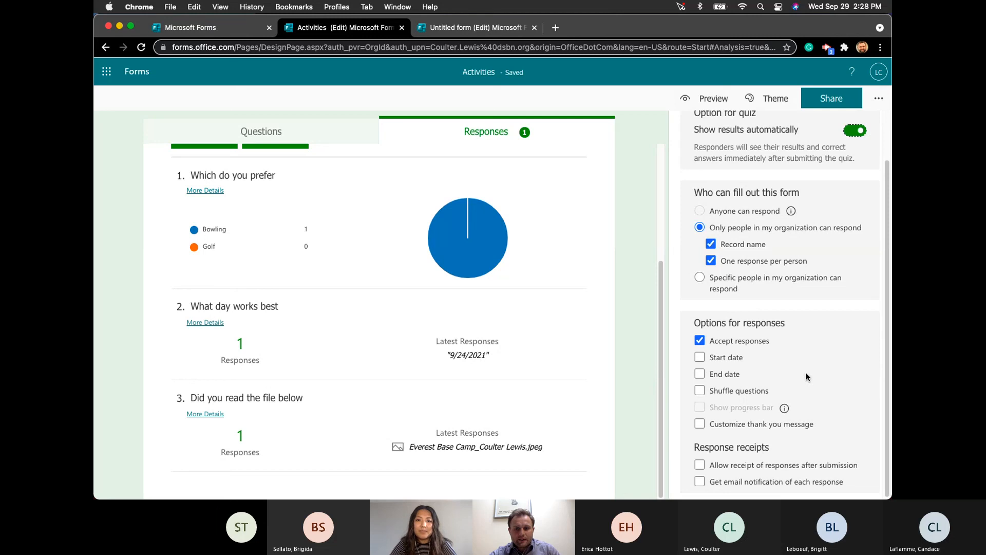
scroll(762, 490, "up", 2)
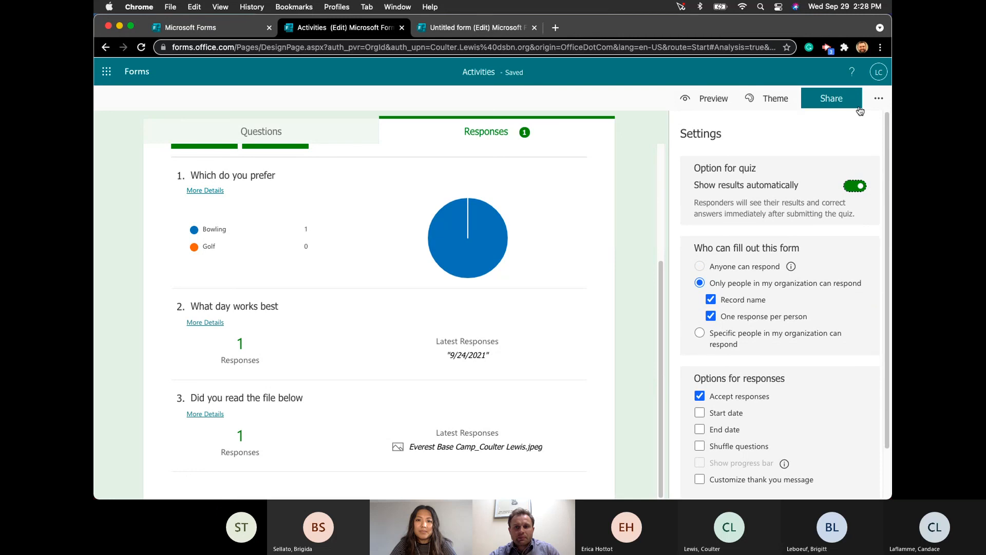
left_click(878, 98)
left_click(771, 313)
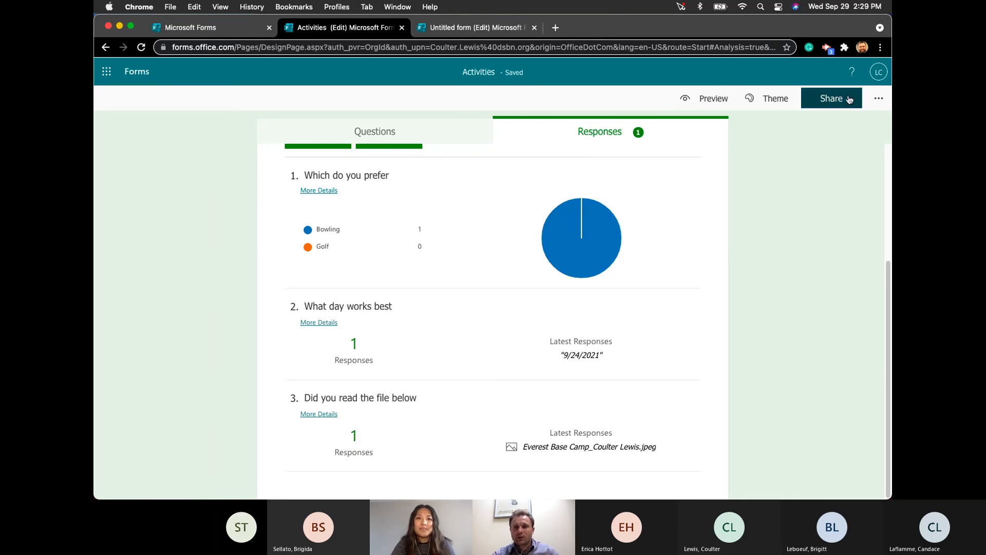
- Download the Activities form's QR code as a PNG, open it, and copy the response link
left_click(879, 98)
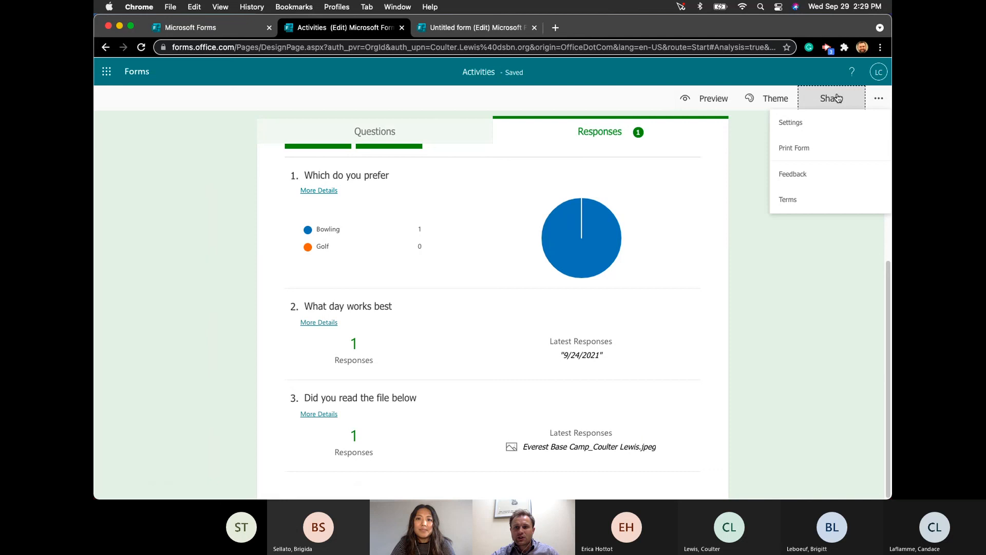
left_click(727, 260)
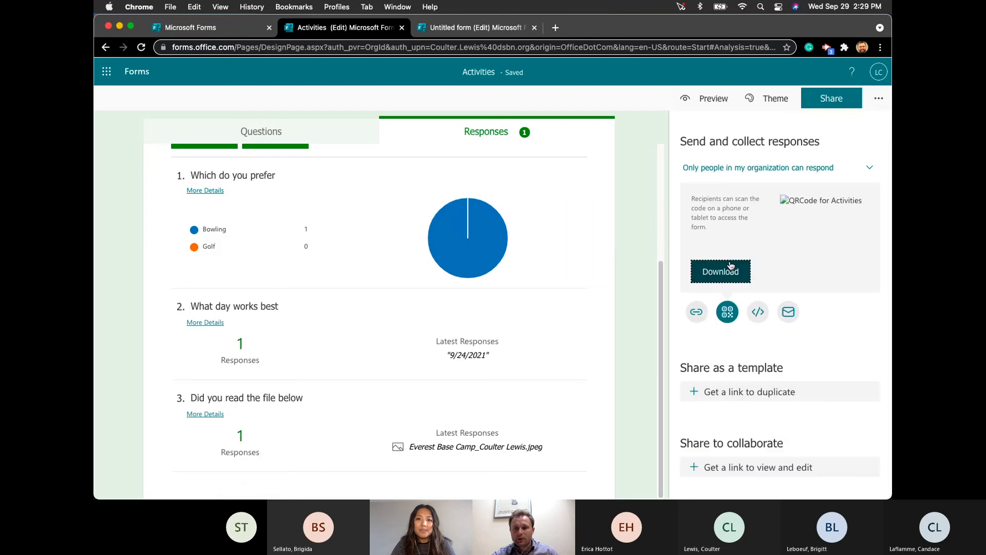
left_click(733, 269)
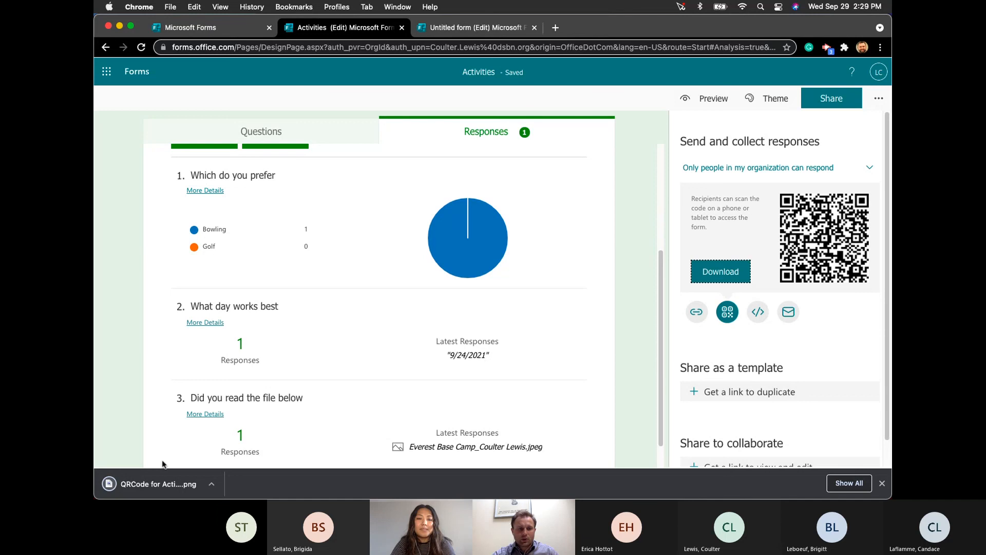
left_click(211, 488)
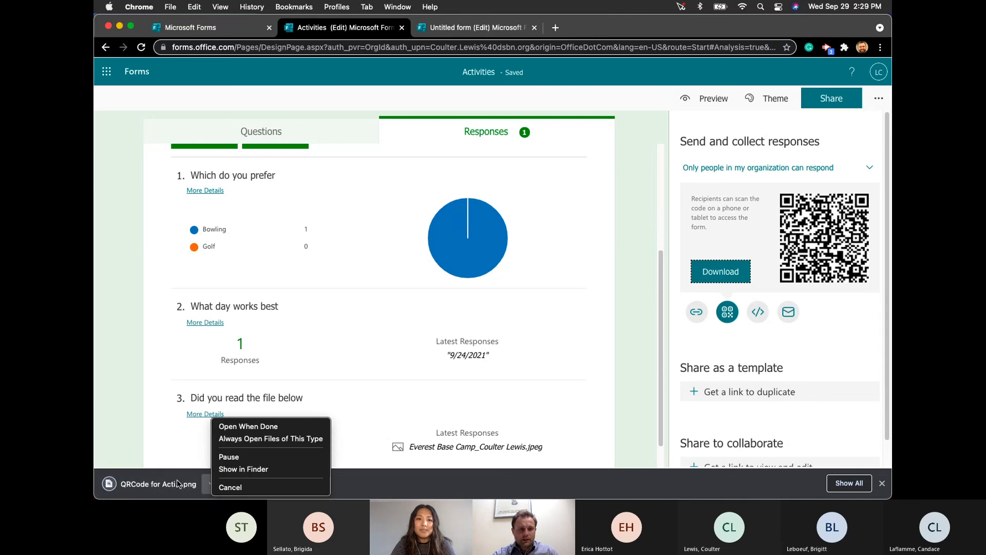
left_click(248, 426)
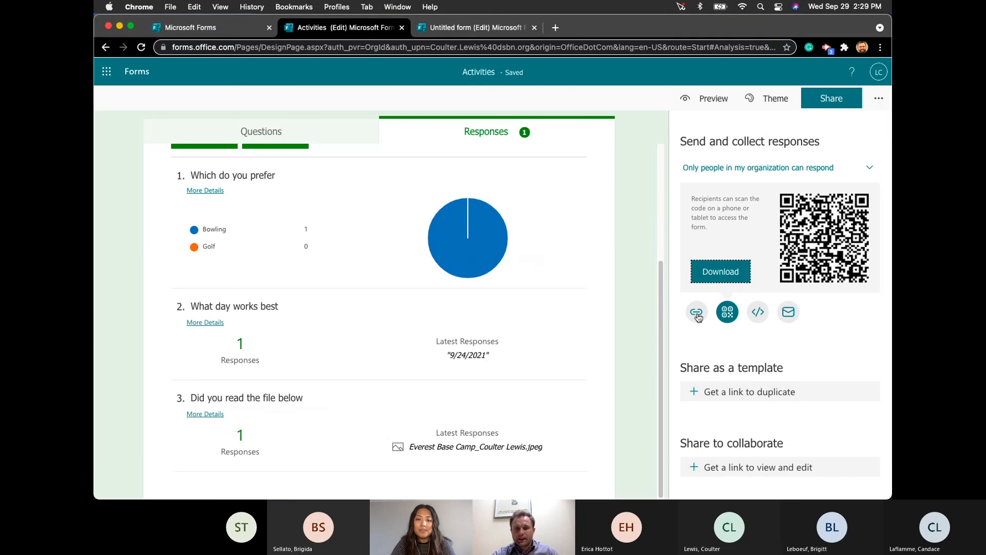
left_click(696, 312)
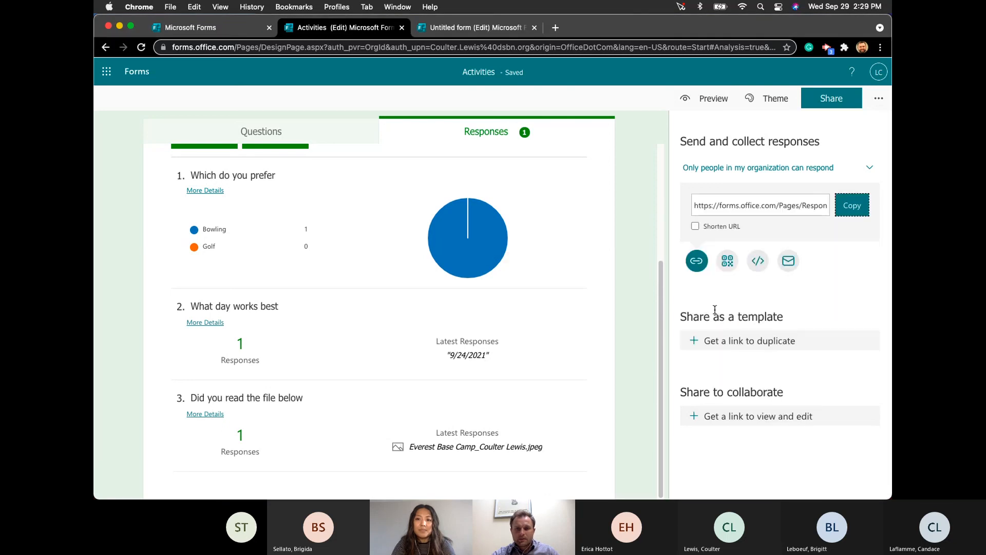
left_click(847, 204)
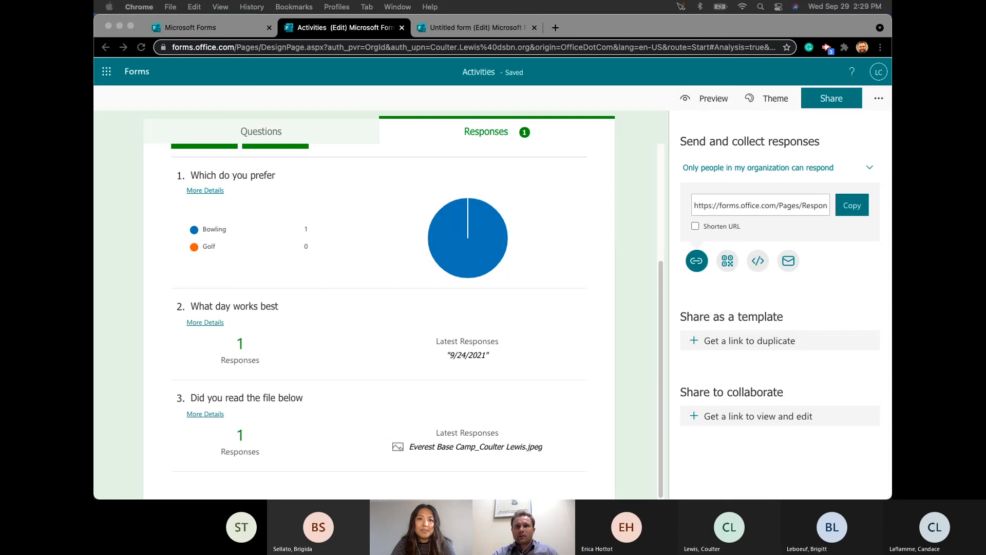
- Bring Document.docx in Word for the web forward and scroll up through the embedded form
key("super+grave")
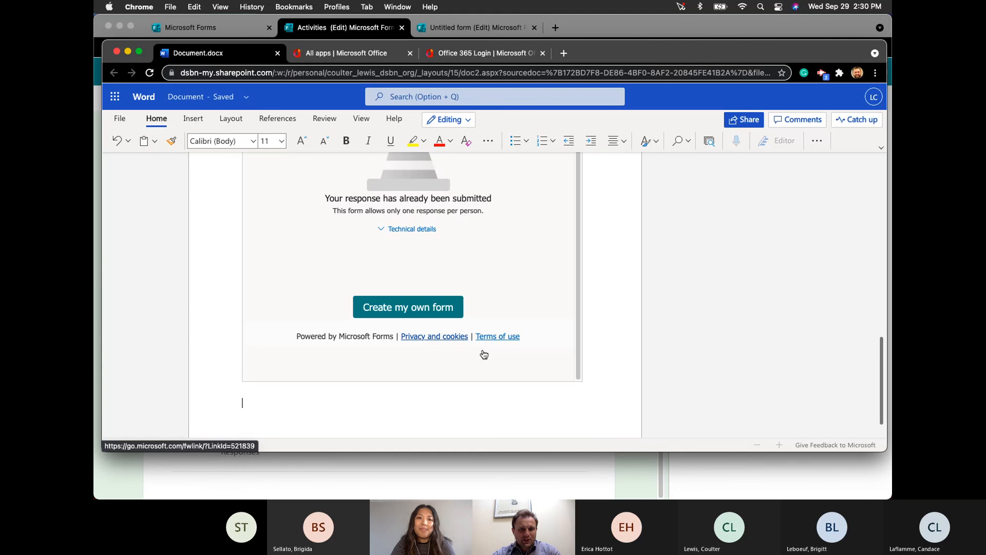
scroll(527, 345, "up", 3)
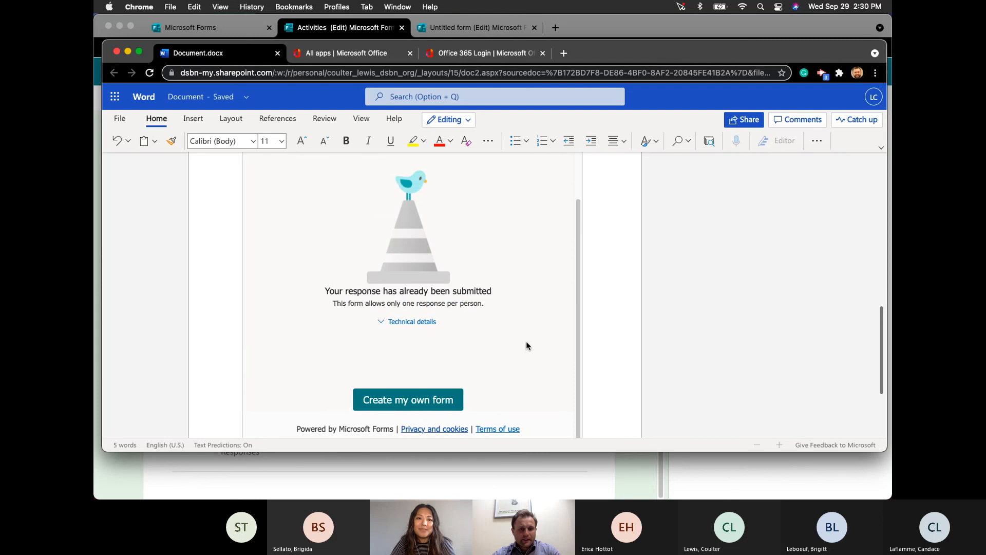
scroll(526, 341, "up", 5)
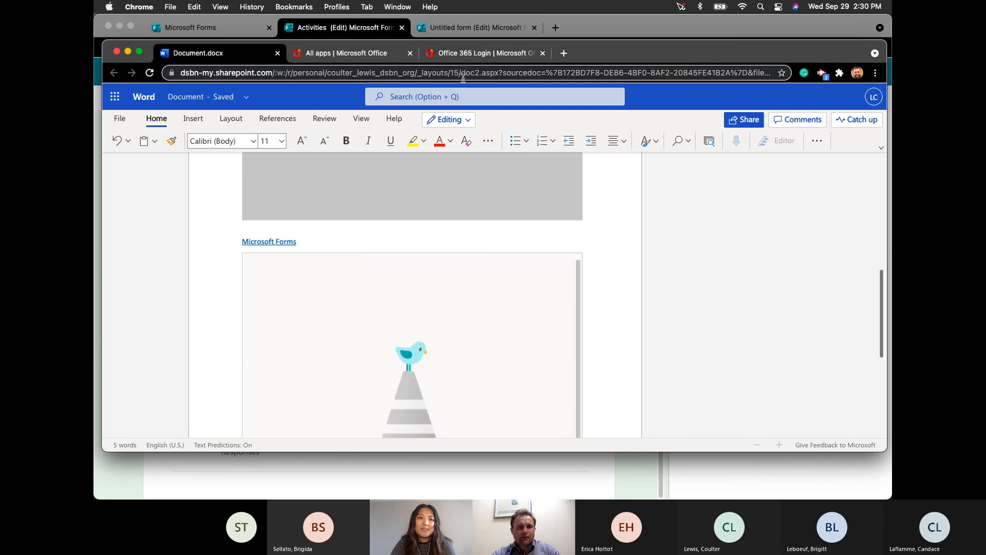
- Switch to the Word and Forms for Admin presentation and scroll to slide 13, Pictures With Text Options
left_click(279, 31)
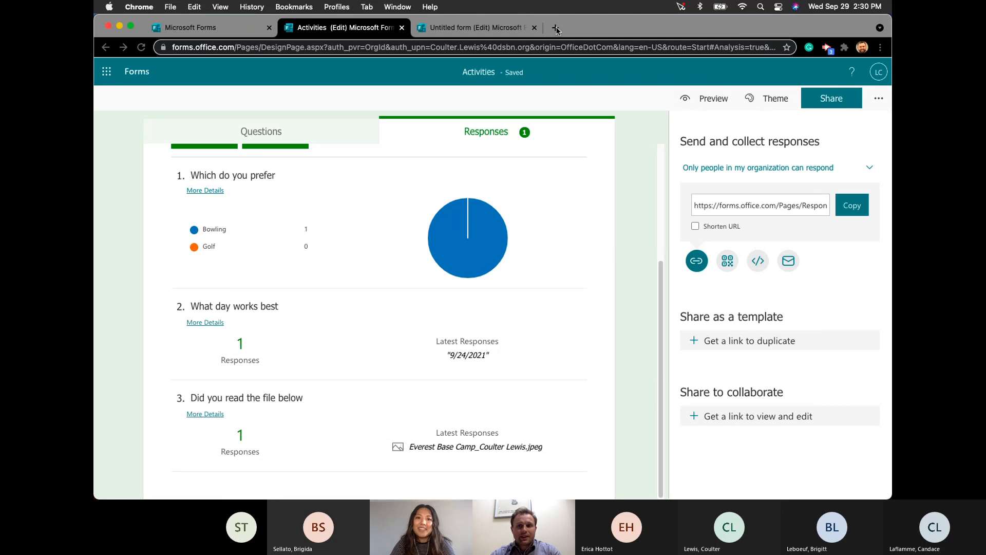
key("ctrl+Right")
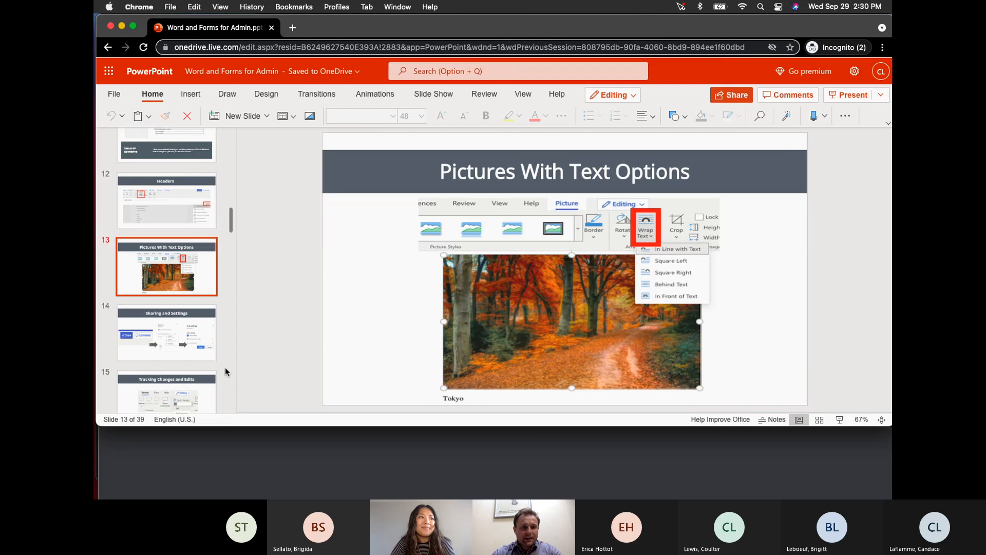
scroll(223, 380, "down", 10)
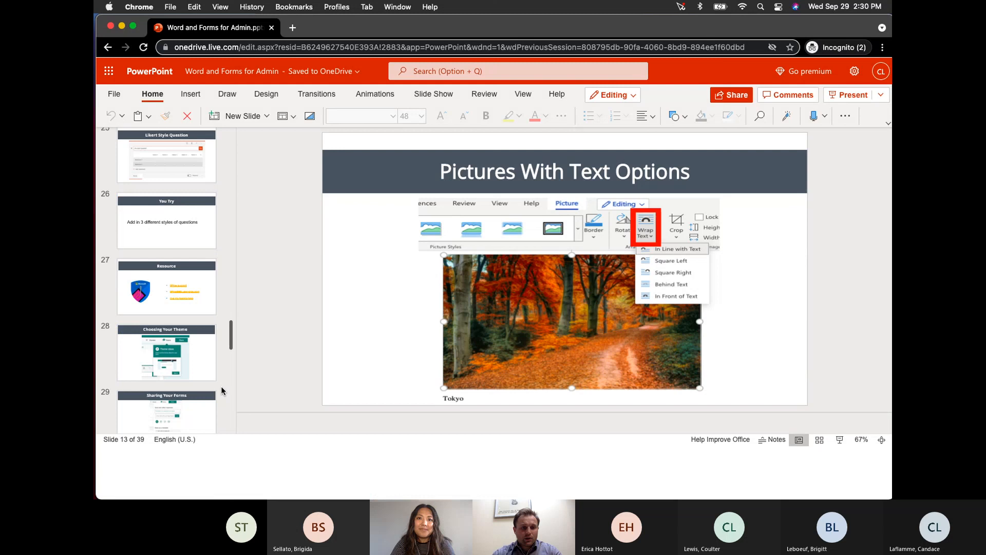